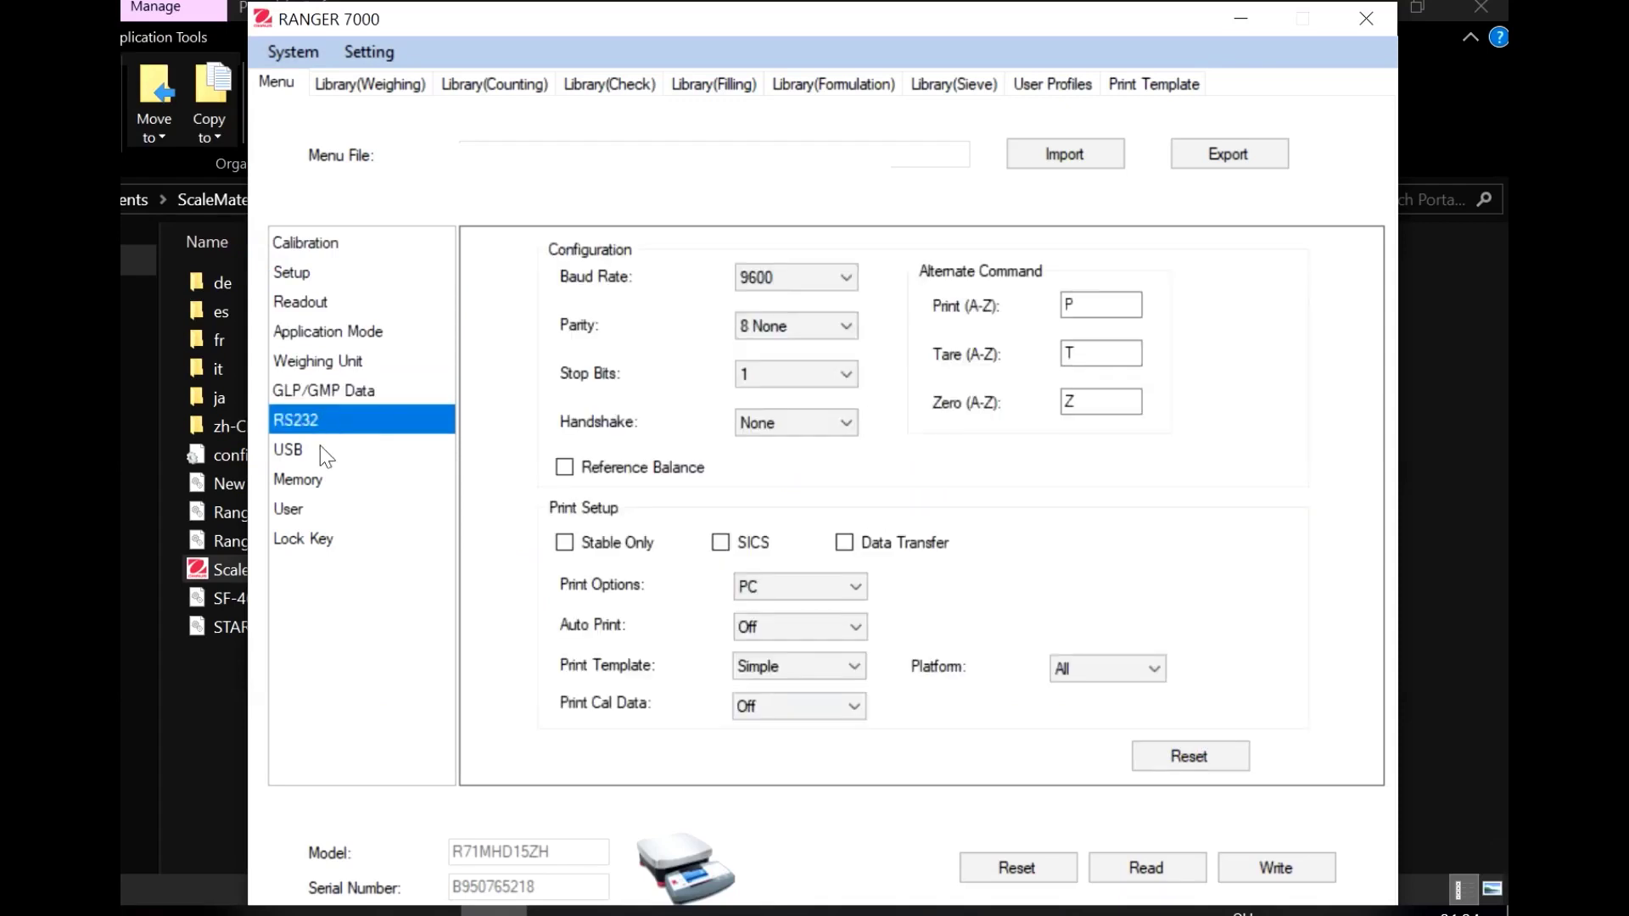
Show the scale's USB communication settings: 9600 baud, Auto Print Off, Simple print template
click(320, 447)
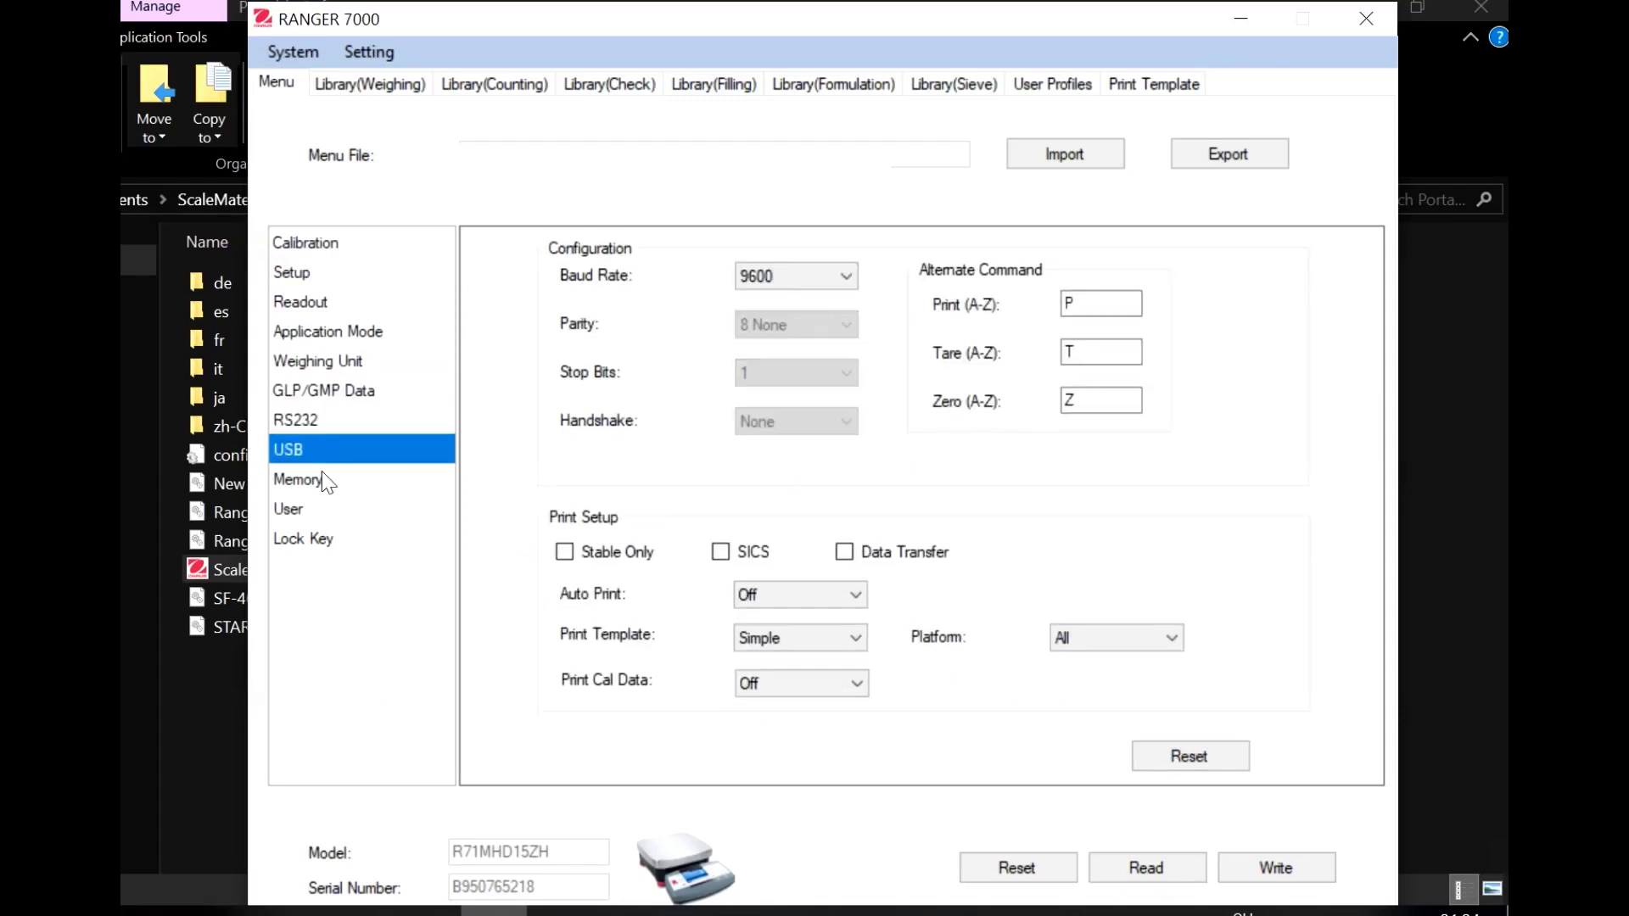
On the User rules page, set Calibration supervisor authority to Off and write the menu to the scale
click(325, 485)
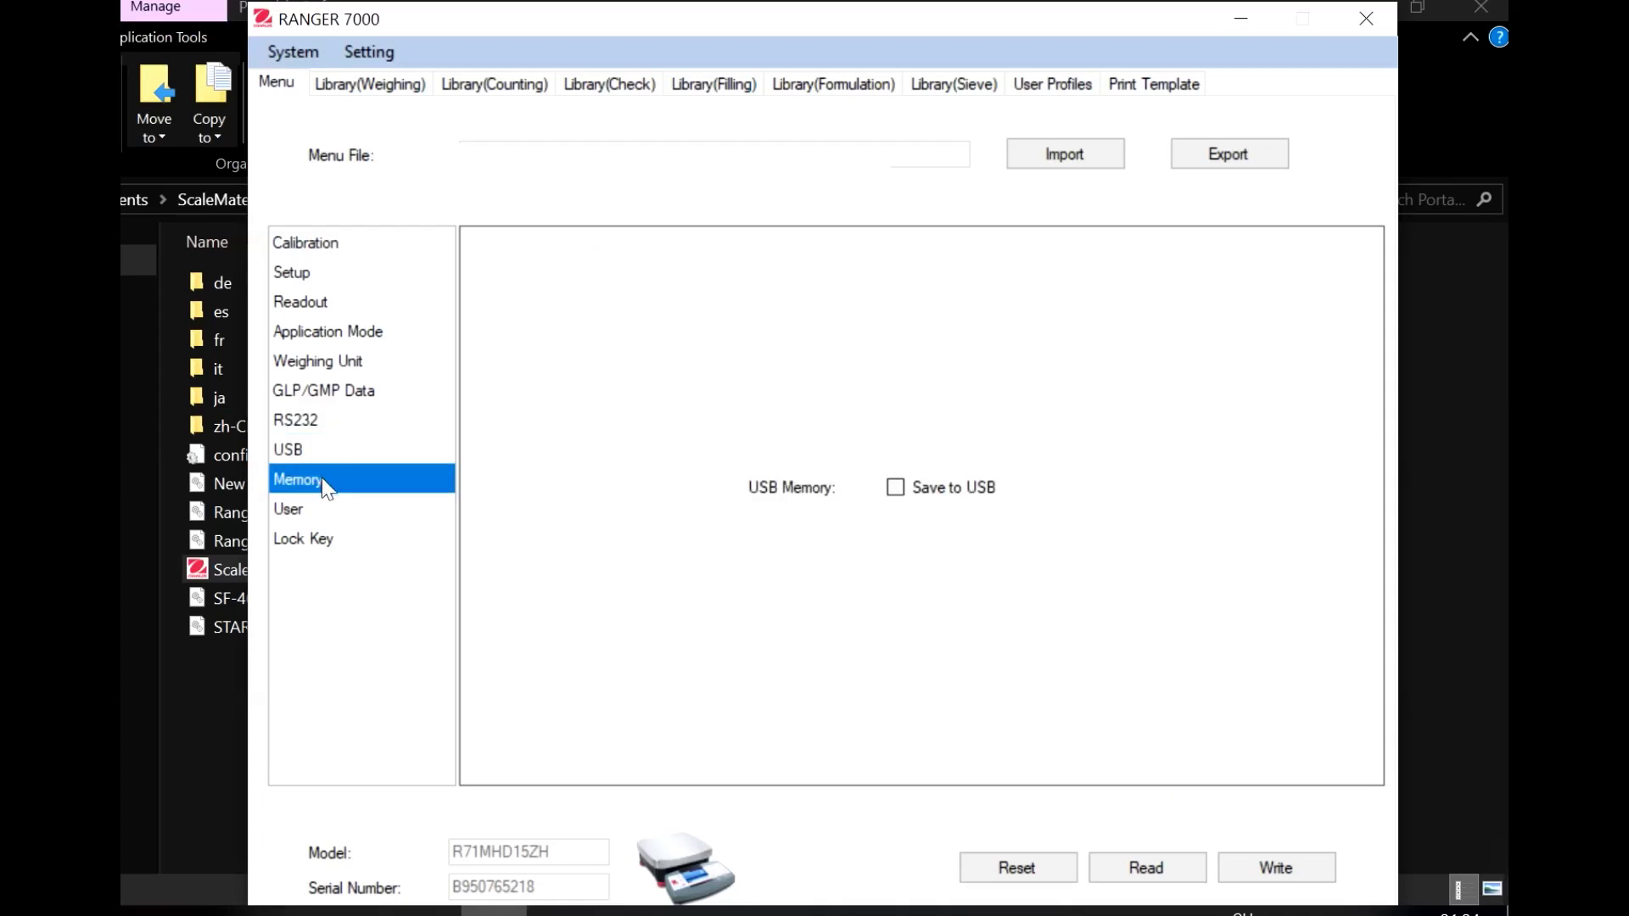
click(321, 513)
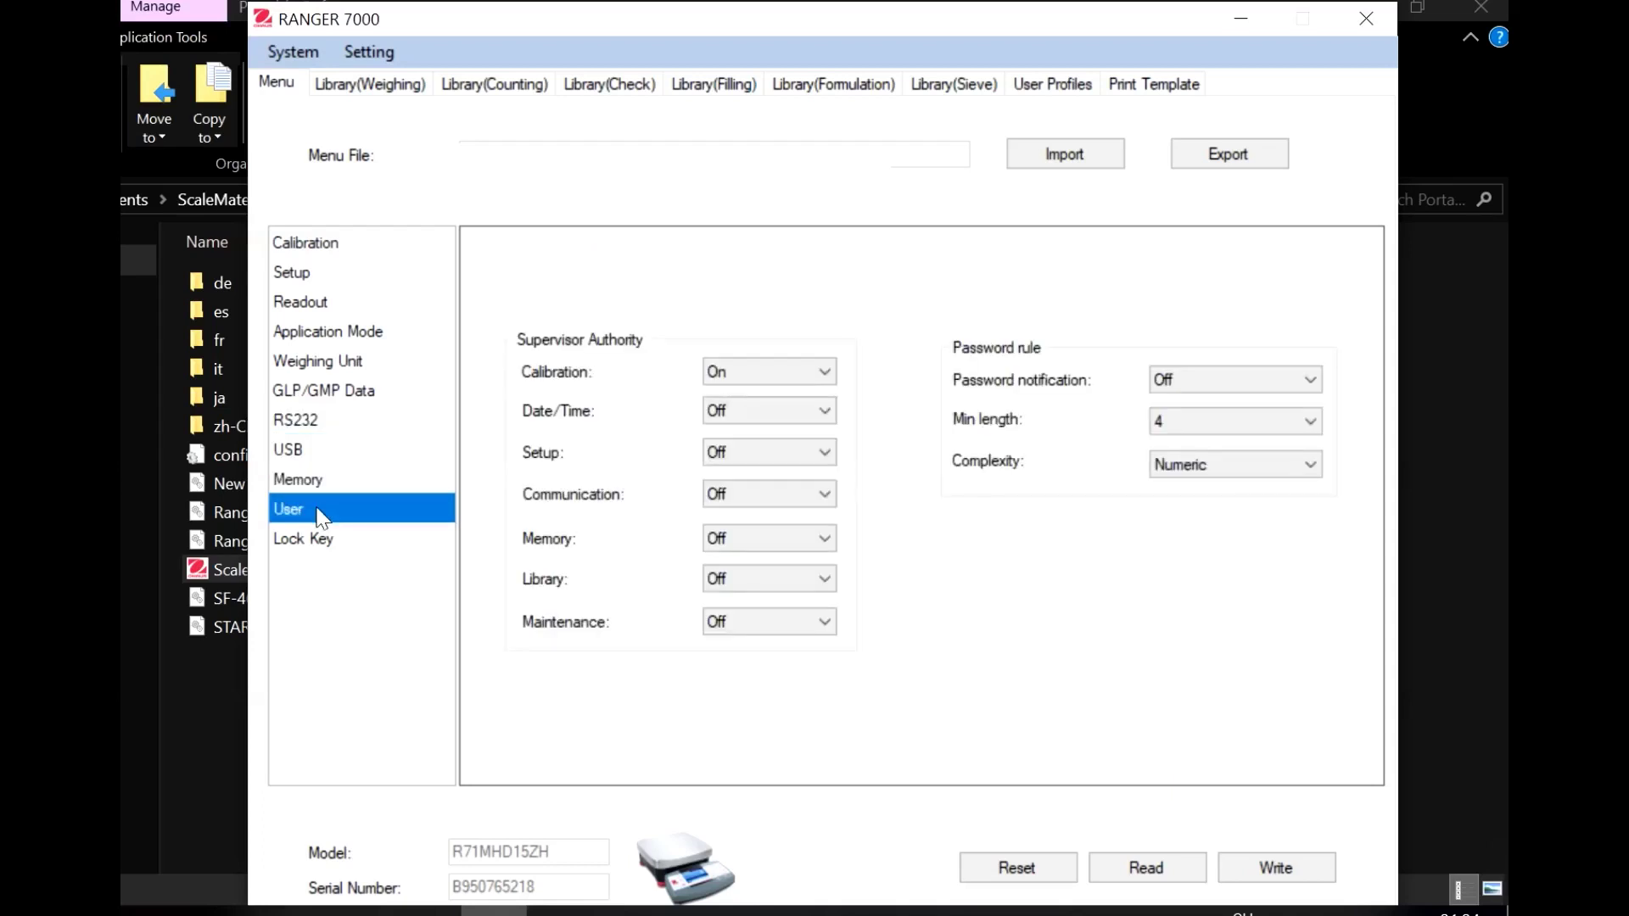
click(766, 379)
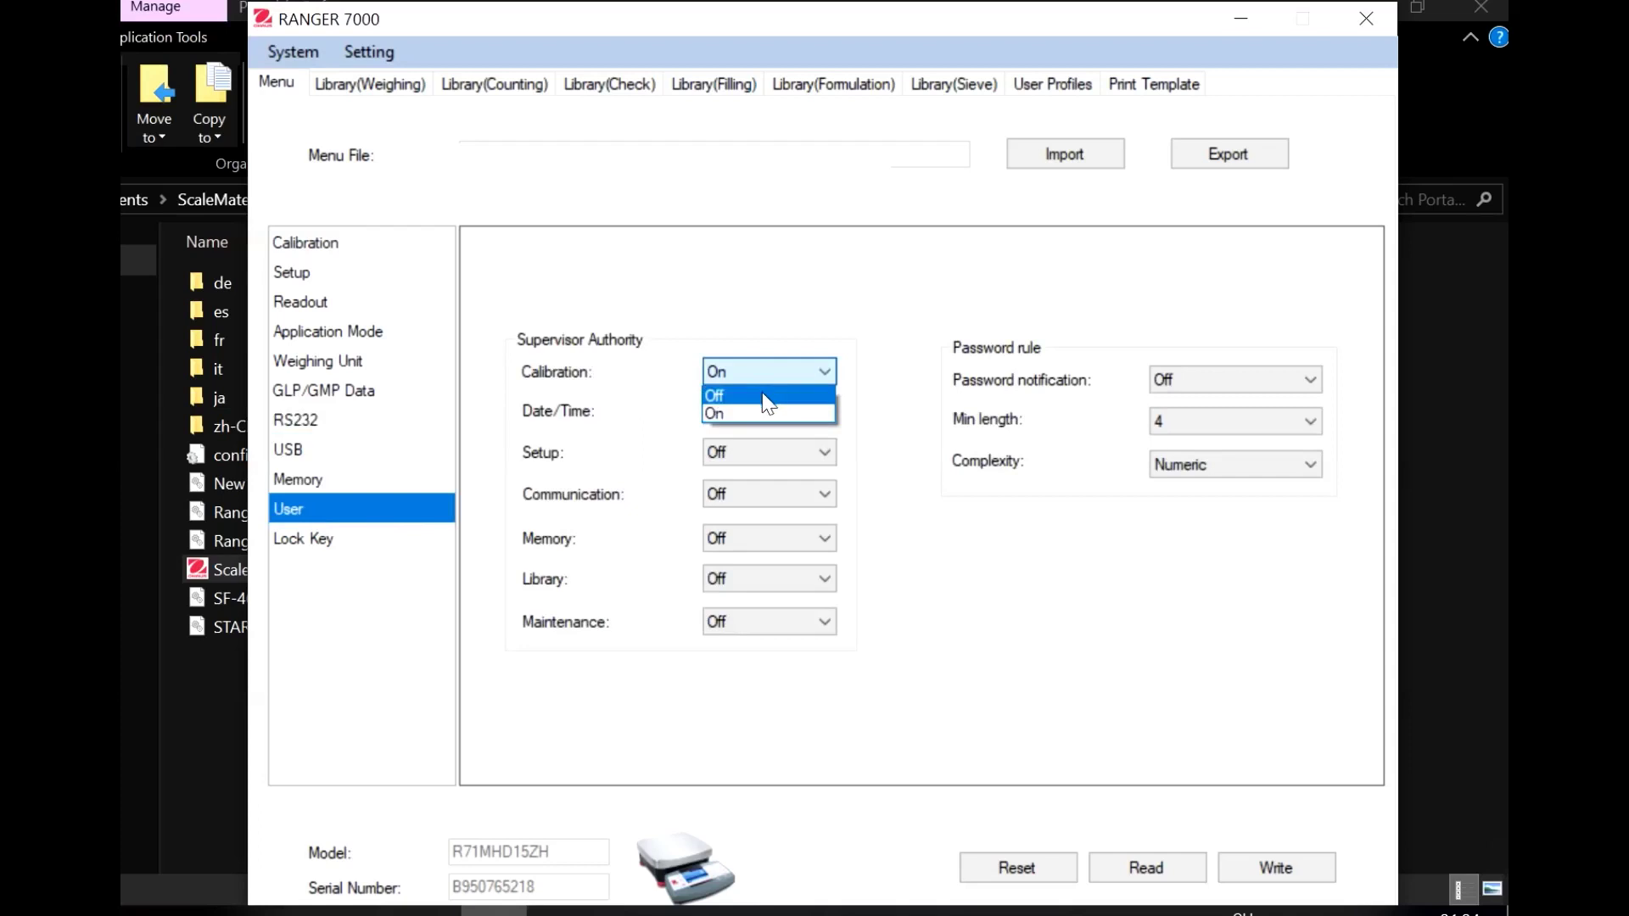
click(768, 397)
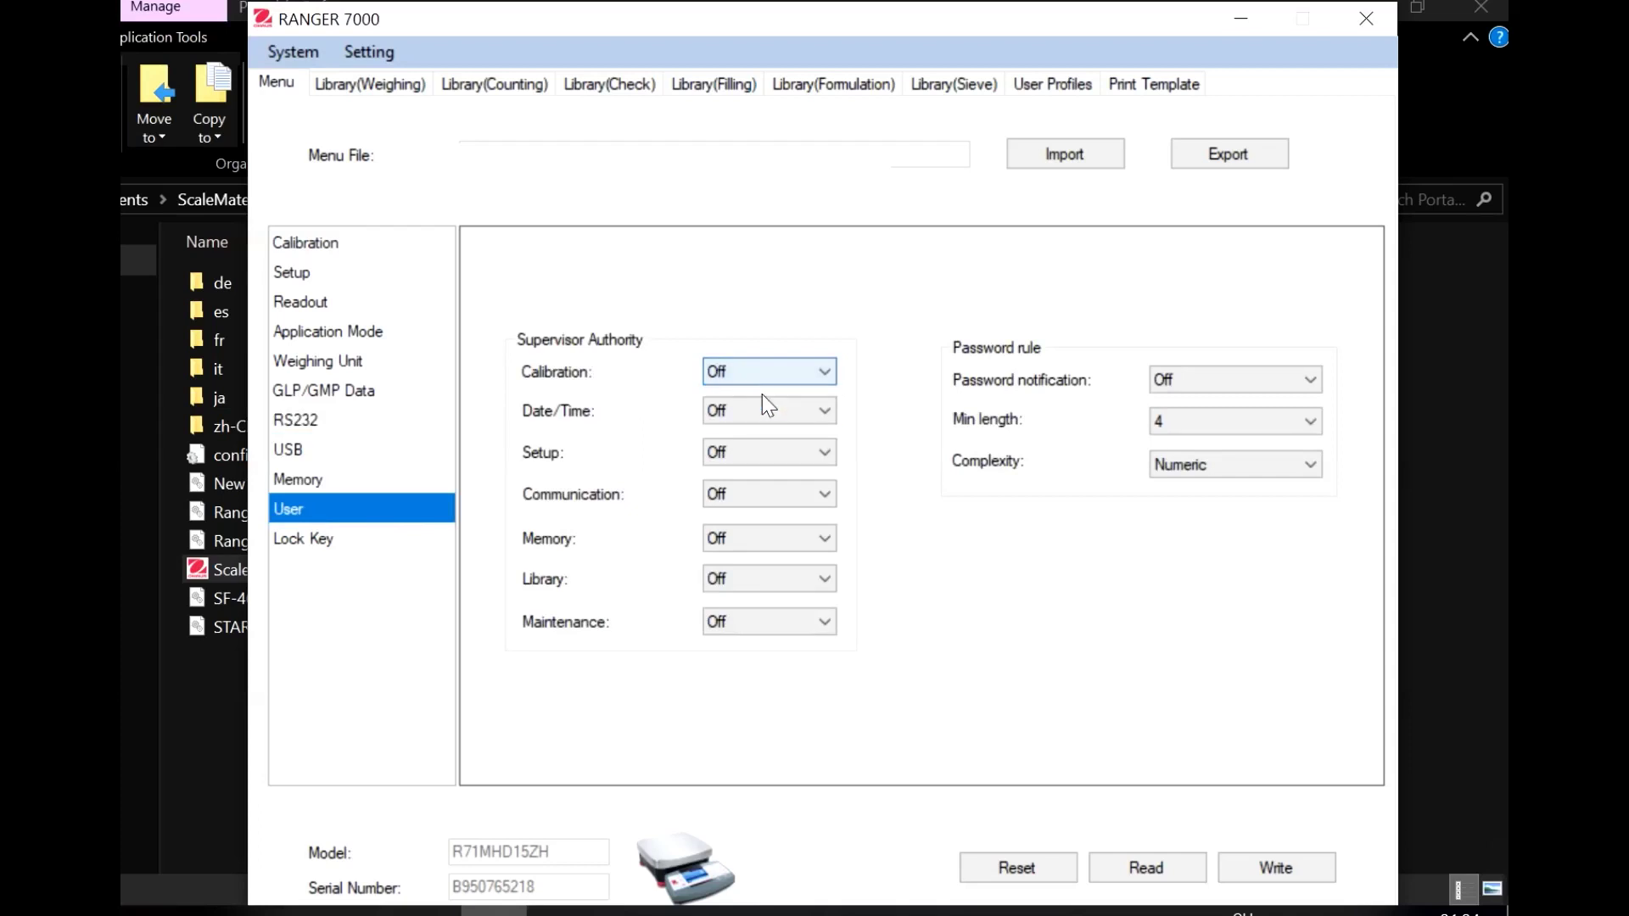
click(1268, 870)
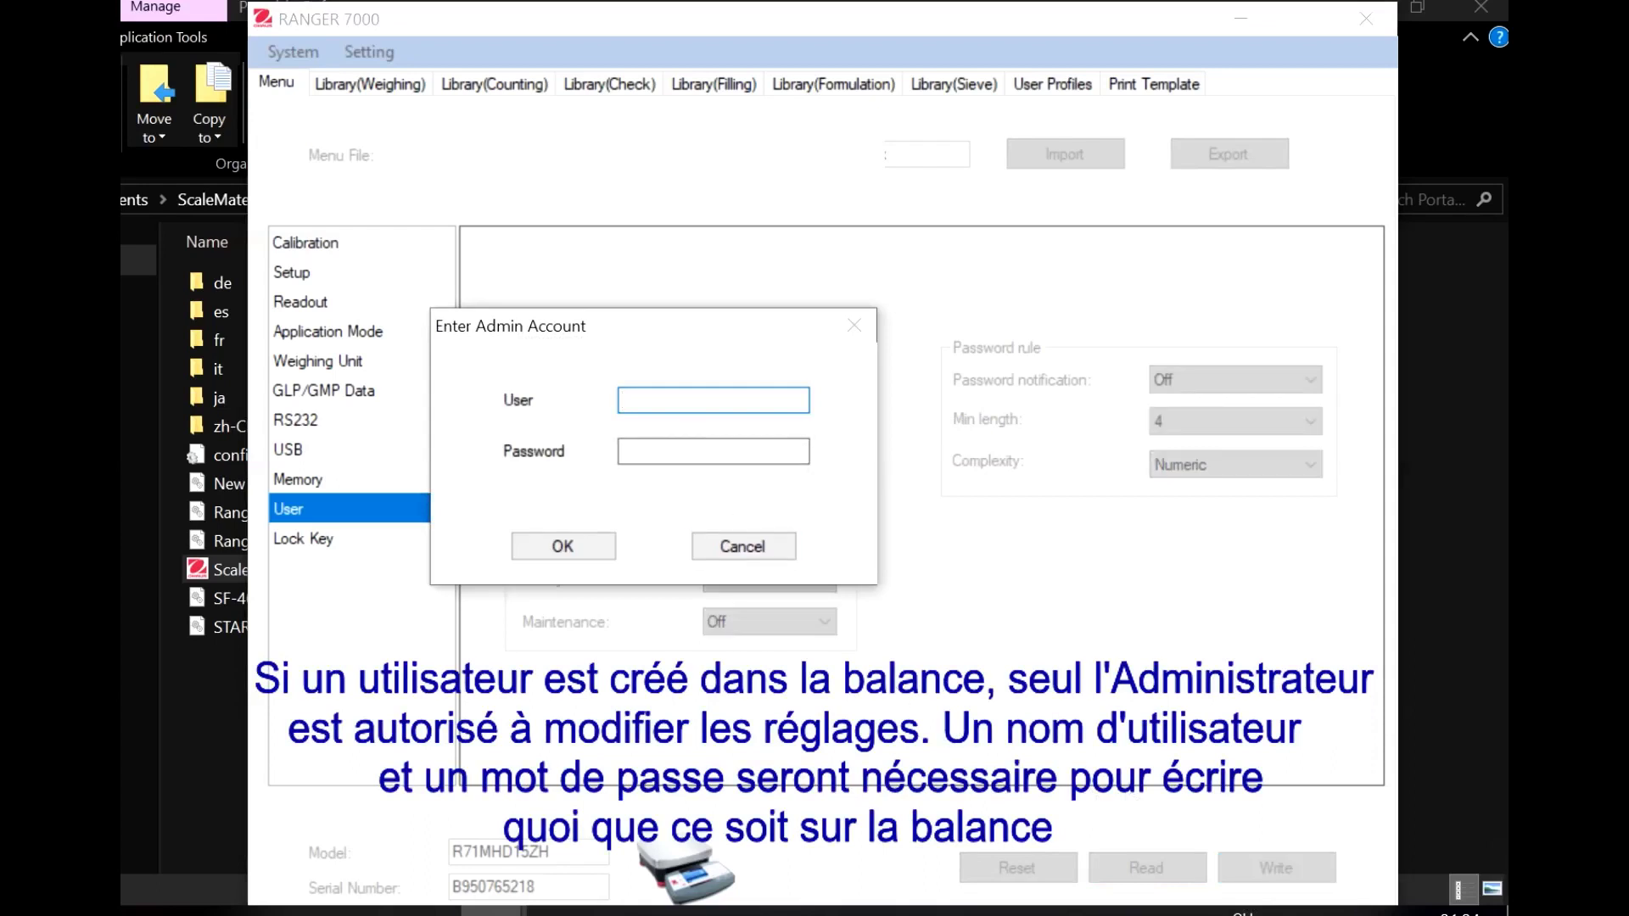
Sign in with the admin password so the menu settings are written, then show the Counting library table
key(Tab)
text(•••)
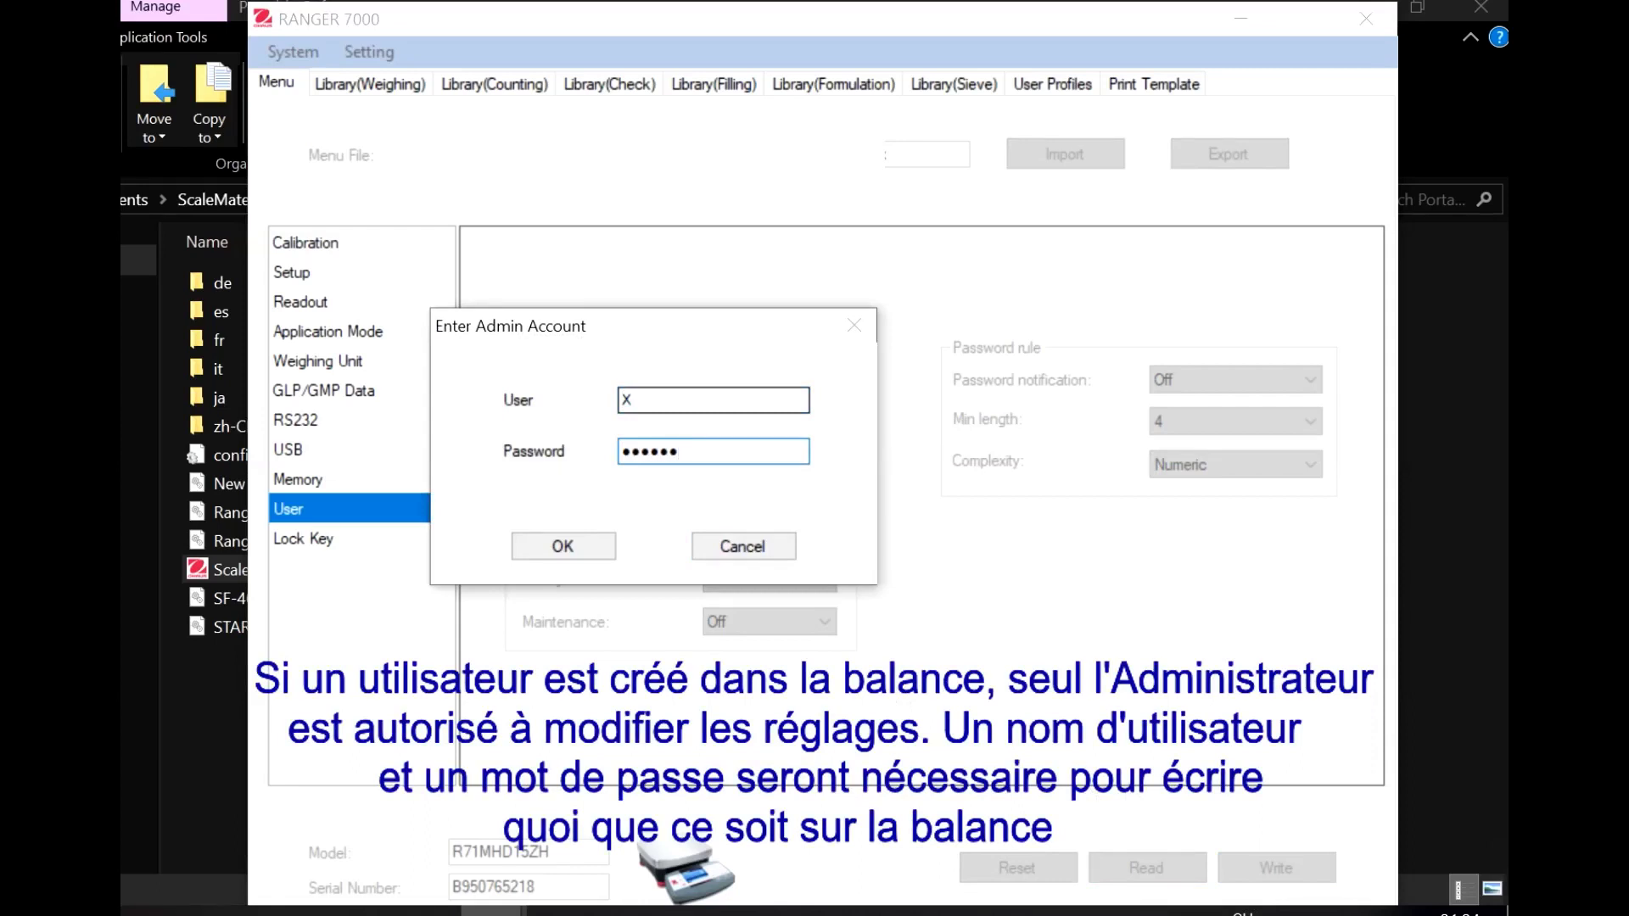
click(562, 546)
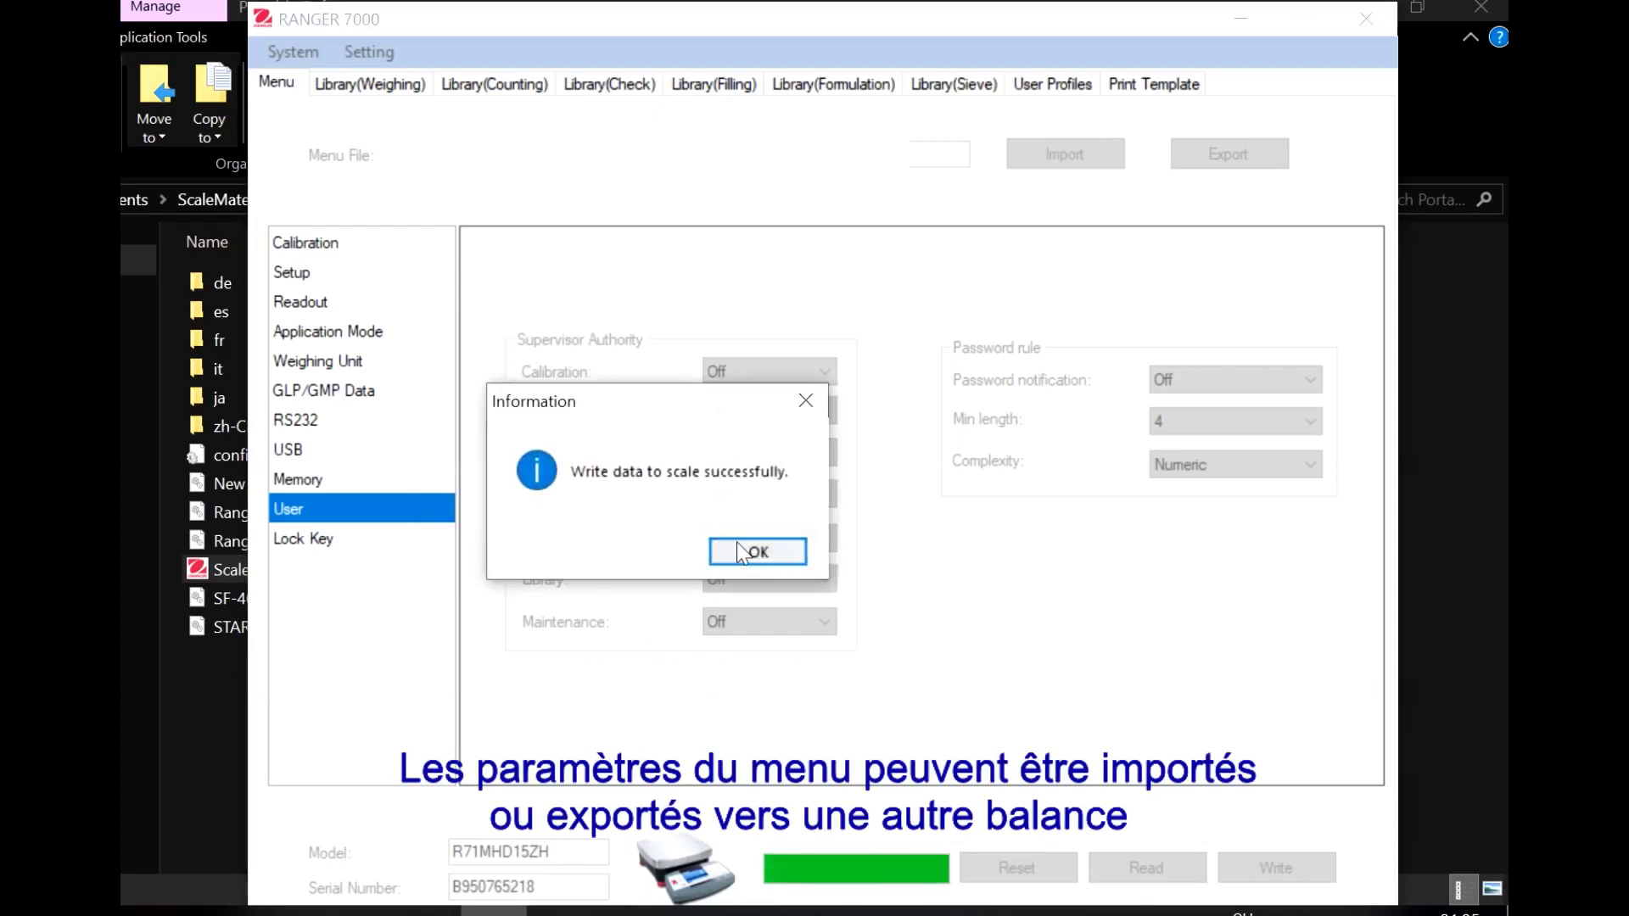
click(746, 553)
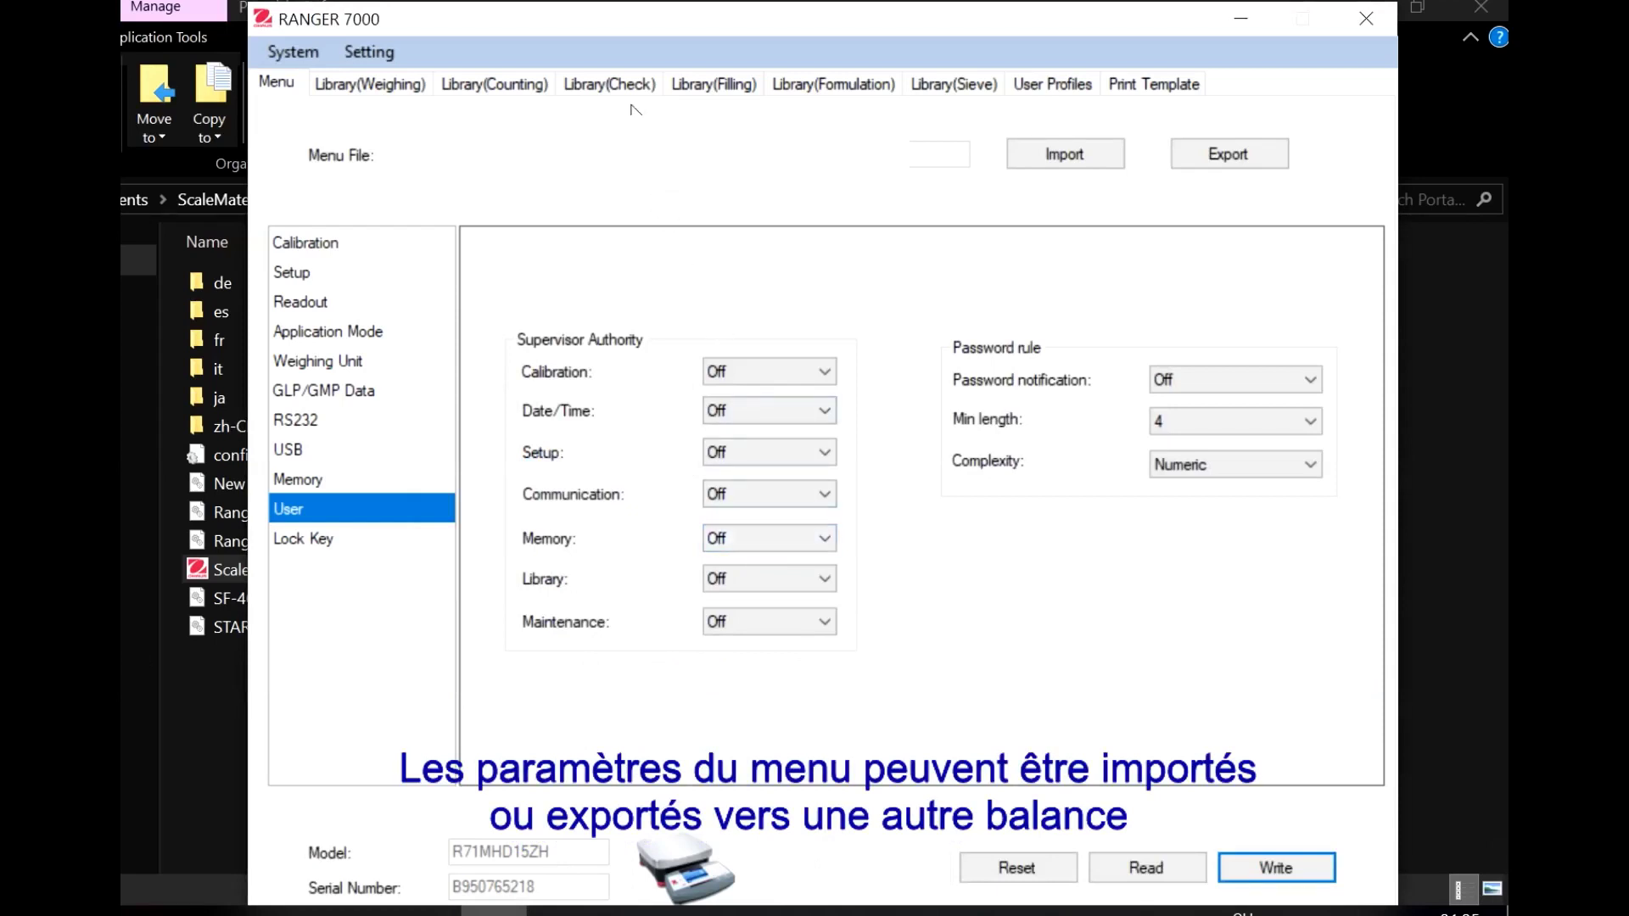
click(525, 88)
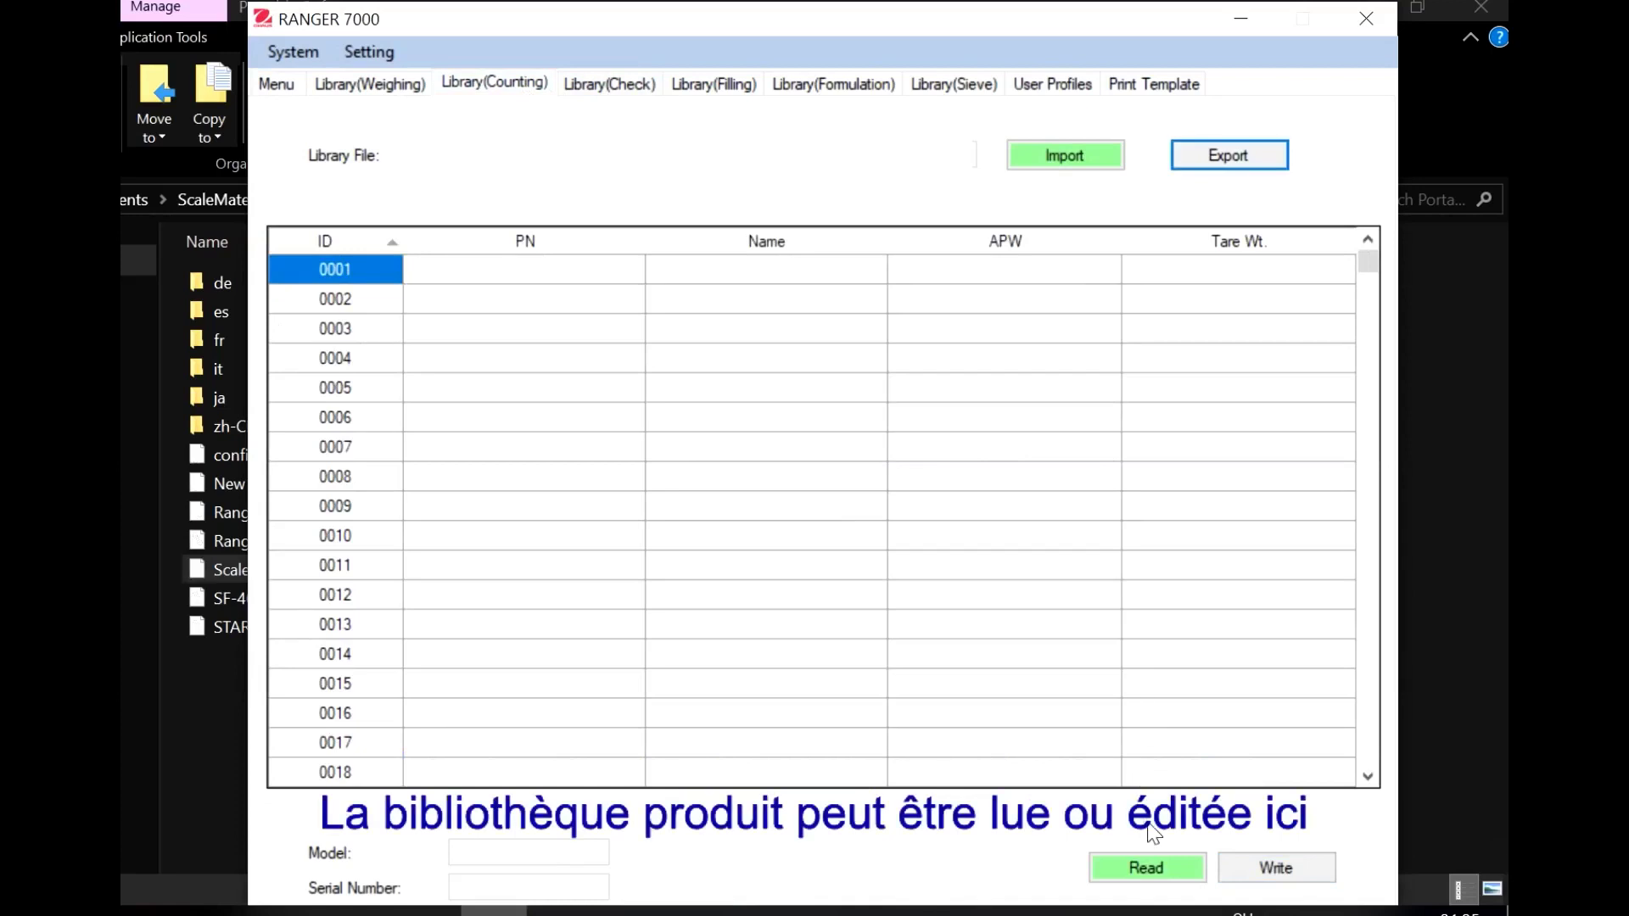
Read the empty counting library from the scale and start exporting it as Library(Counting)
click(1154, 862)
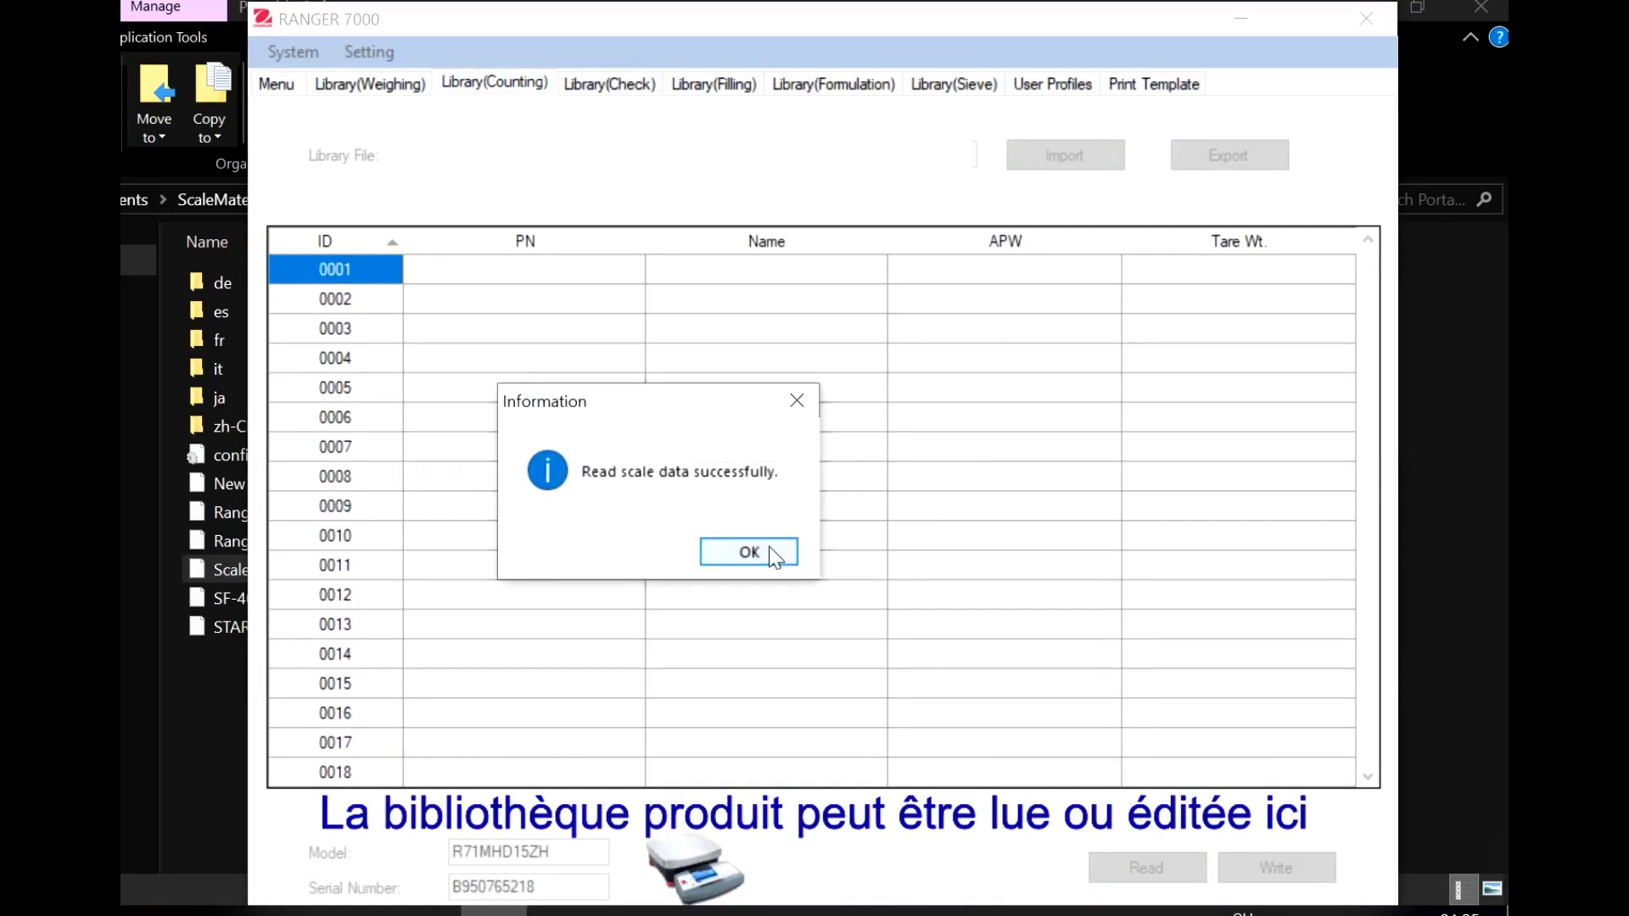
click(774, 553)
click(1230, 161)
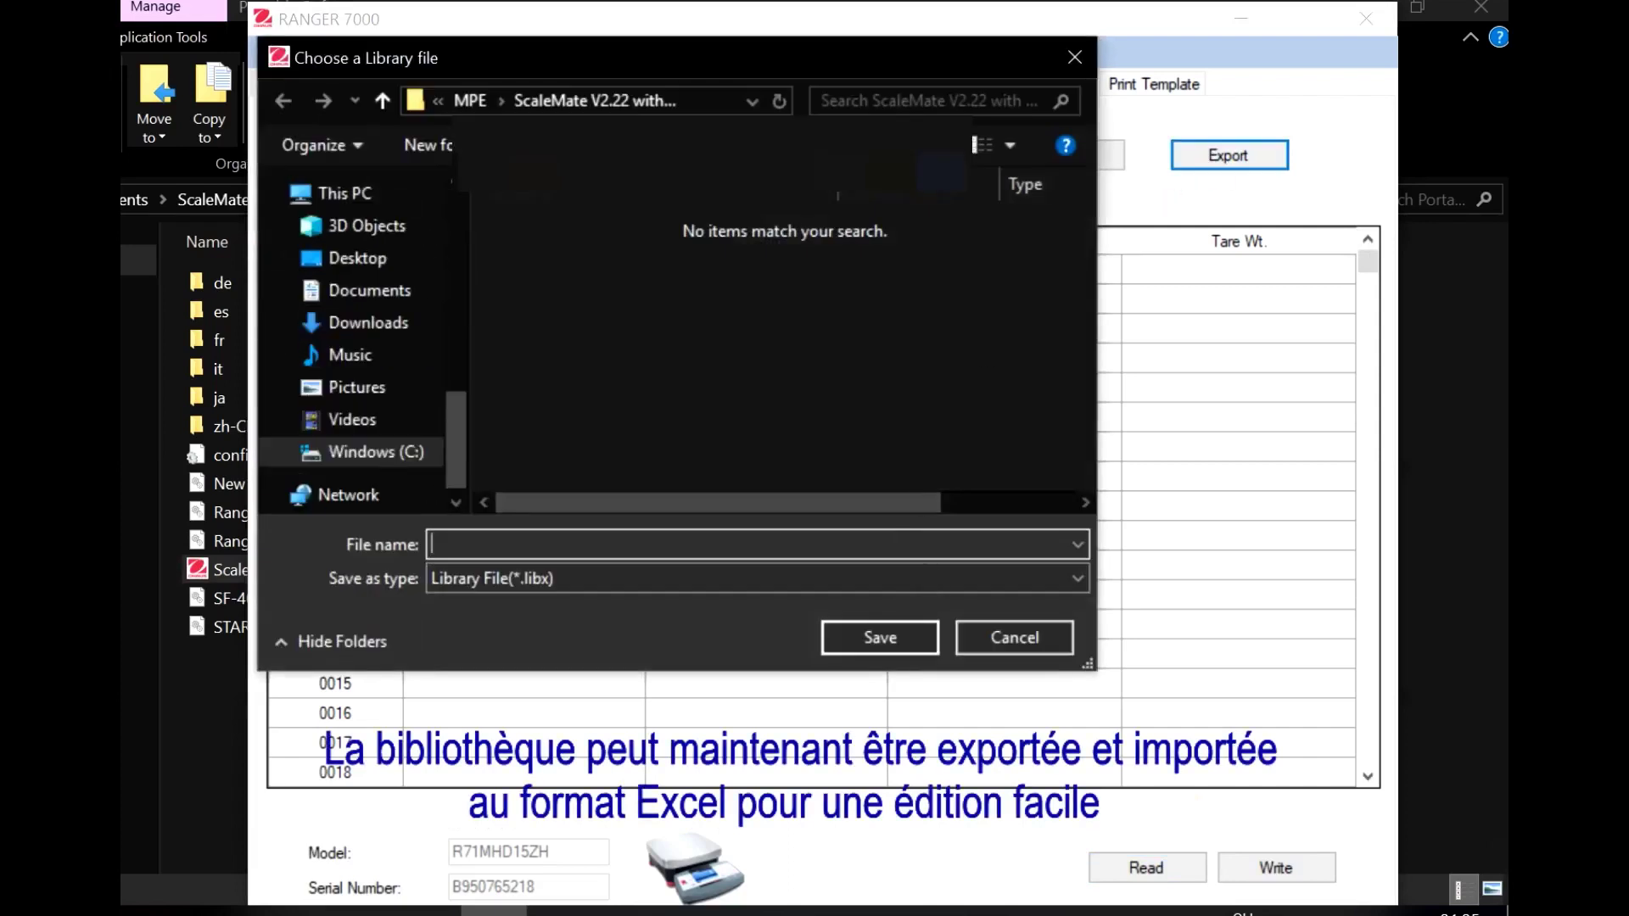
text(Library(Counting)
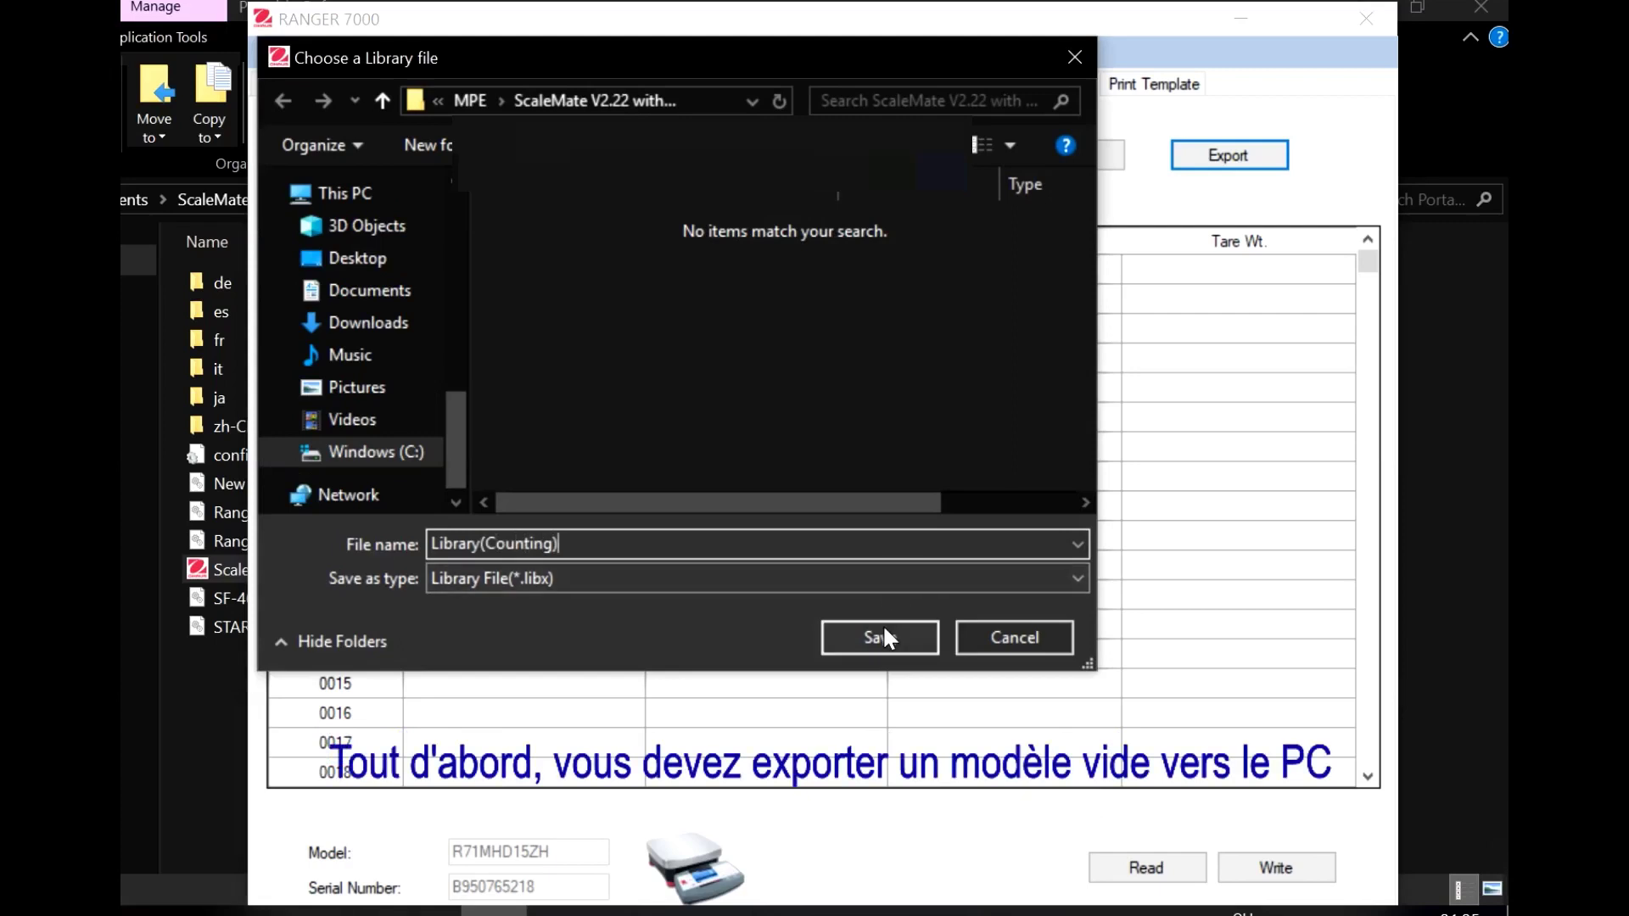
Save the export as an Excel .xlsx file and select Library(Counting).xlsx in its folder
click(873, 579)
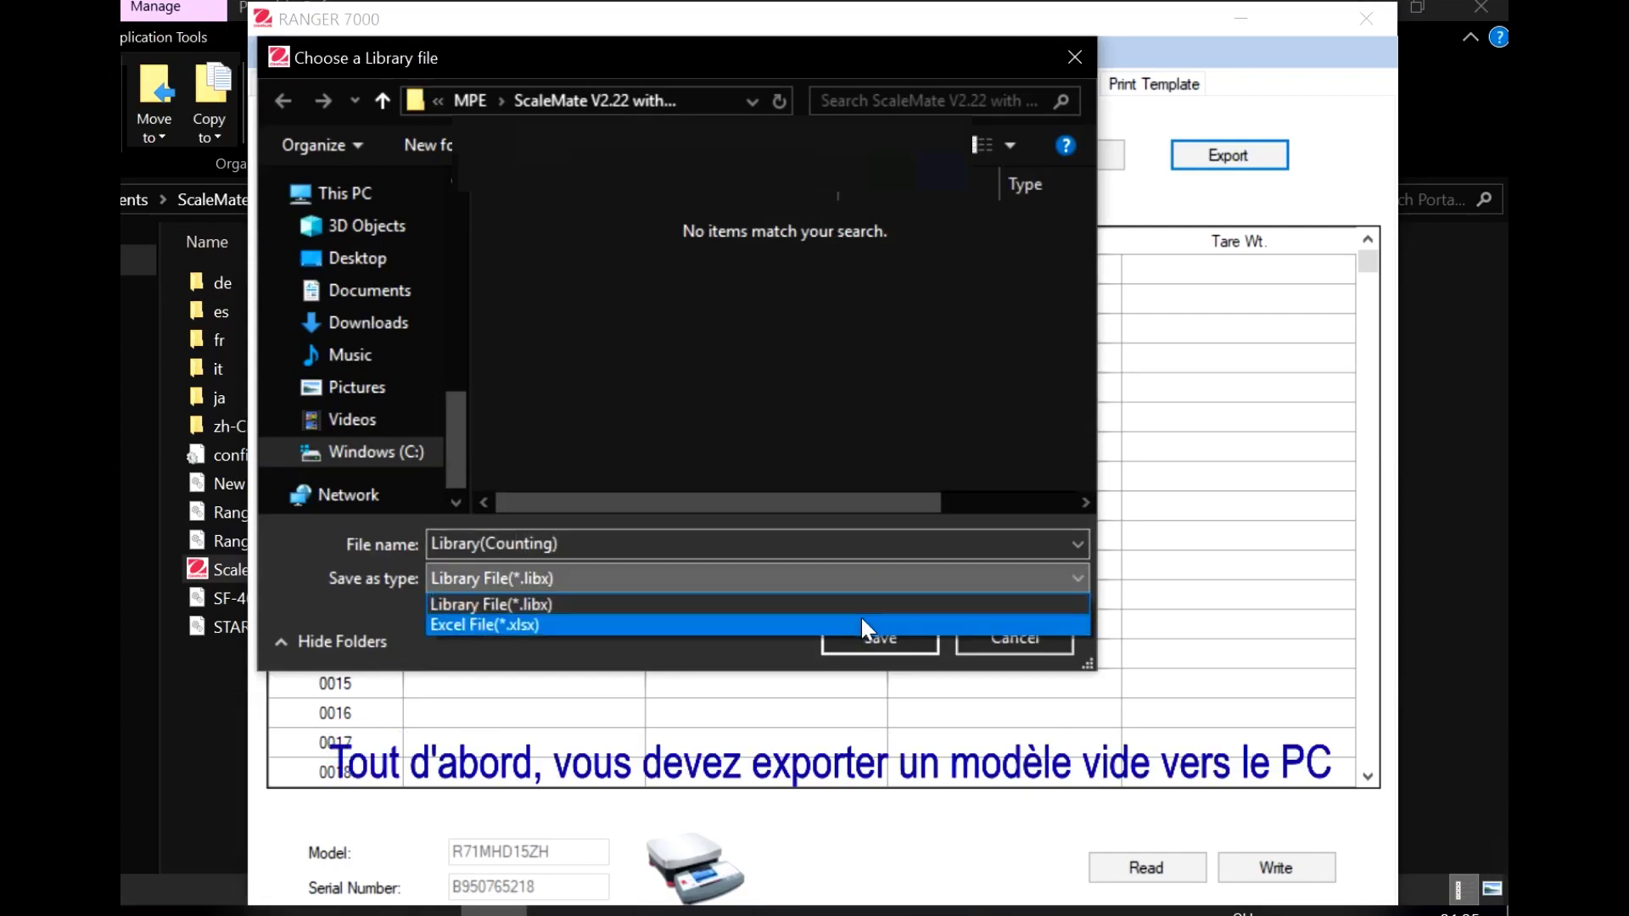
click(858, 622)
click(888, 639)
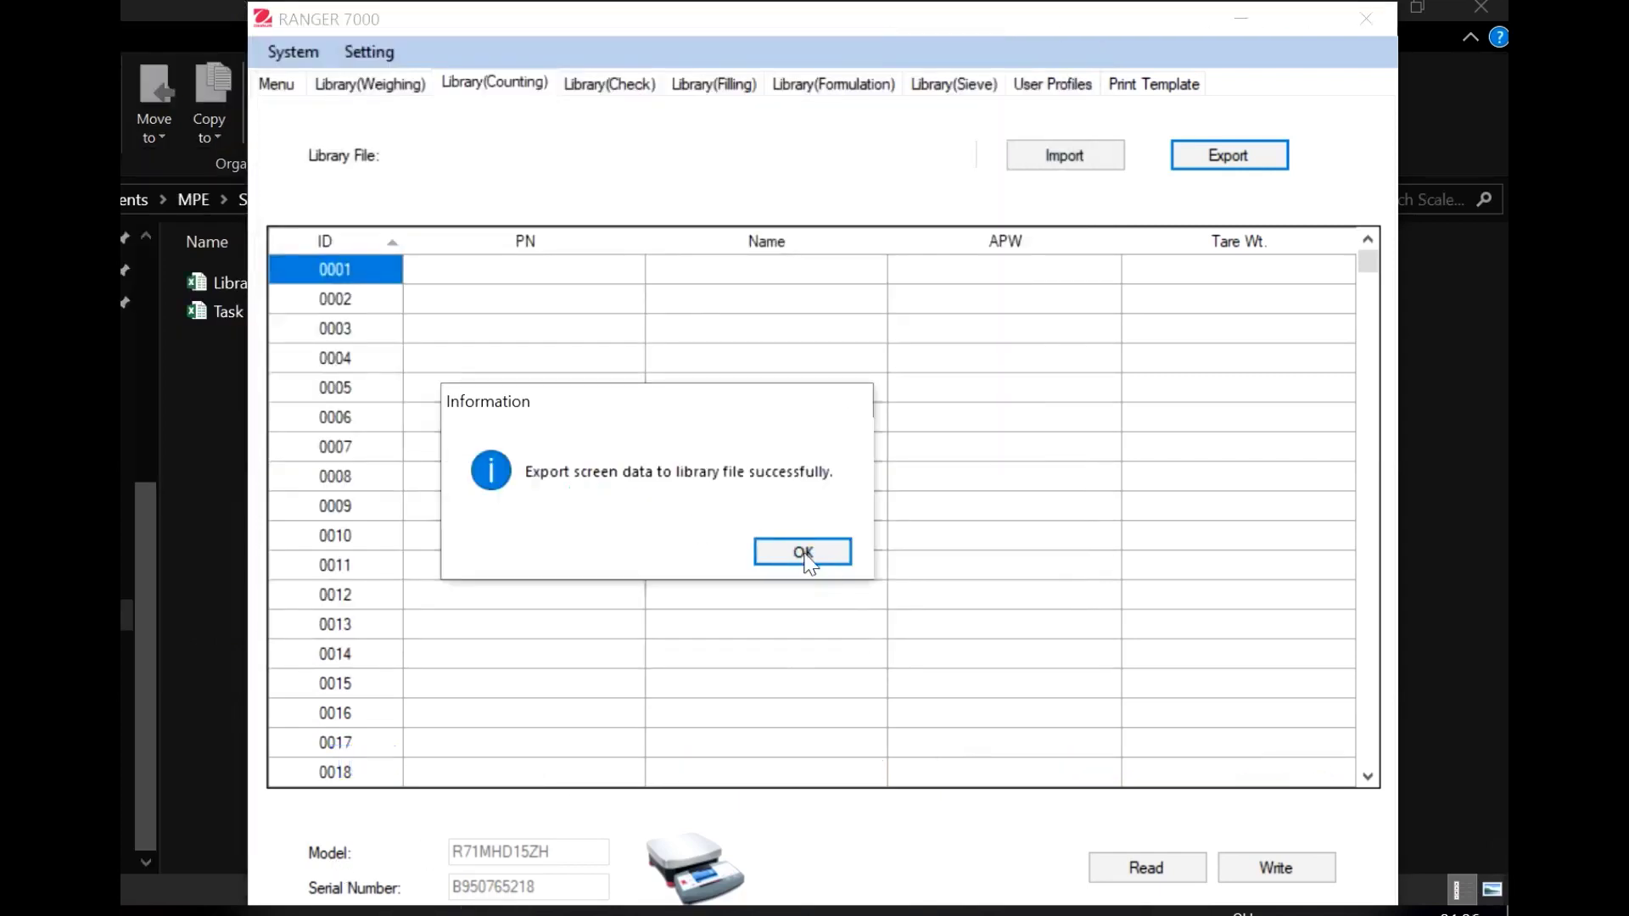
click(800, 553)
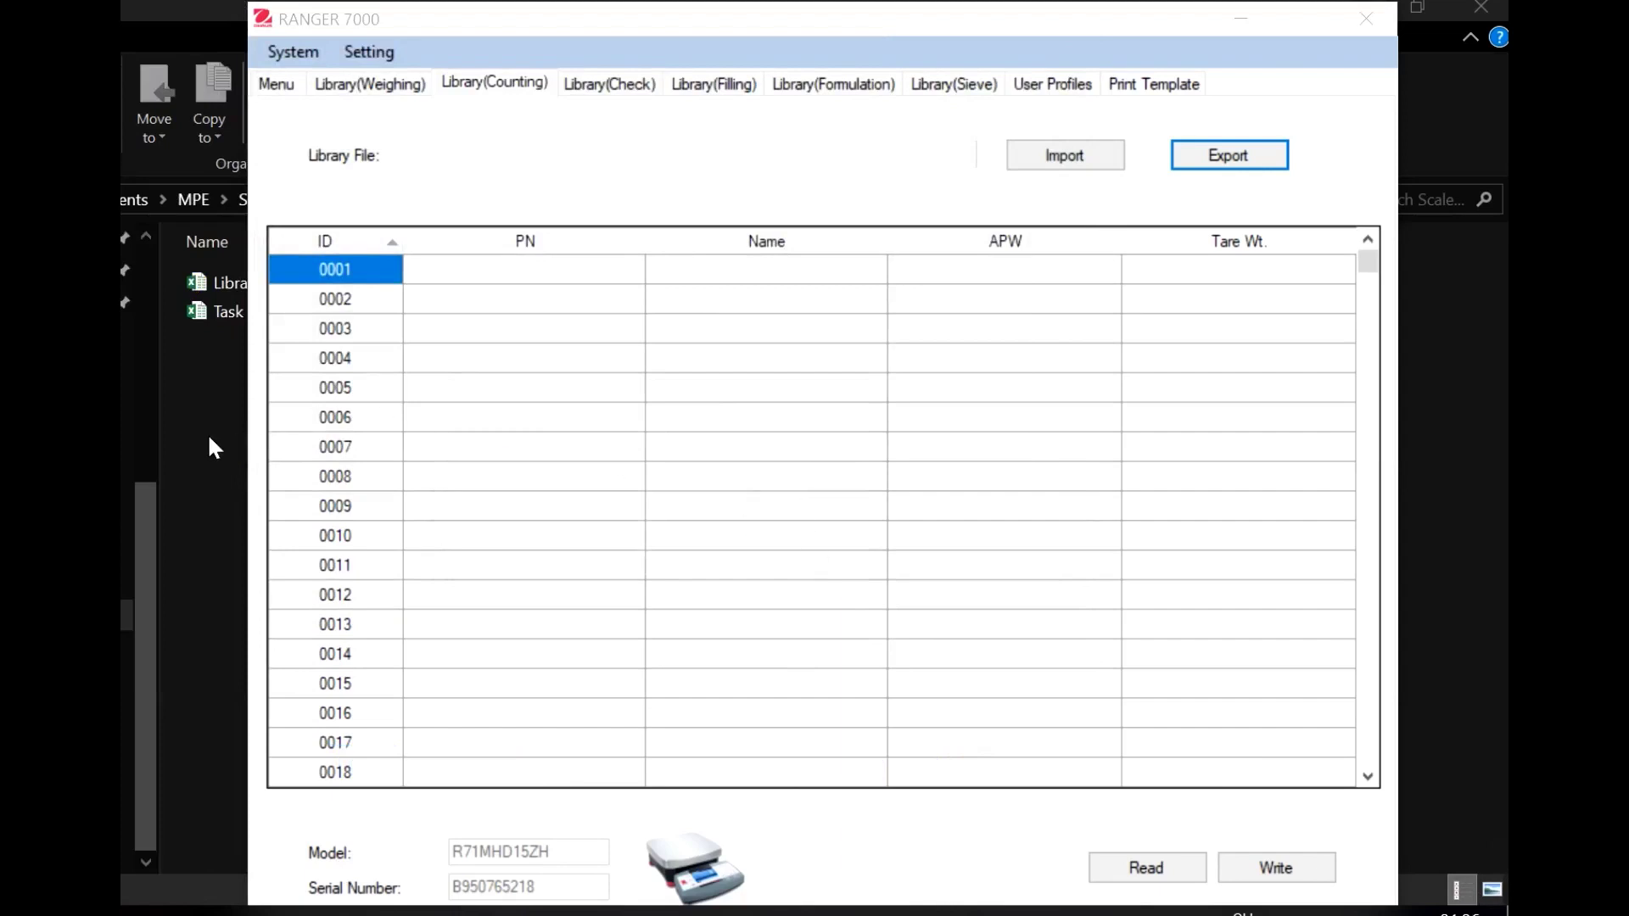
click(207, 433)
click(384, 278)
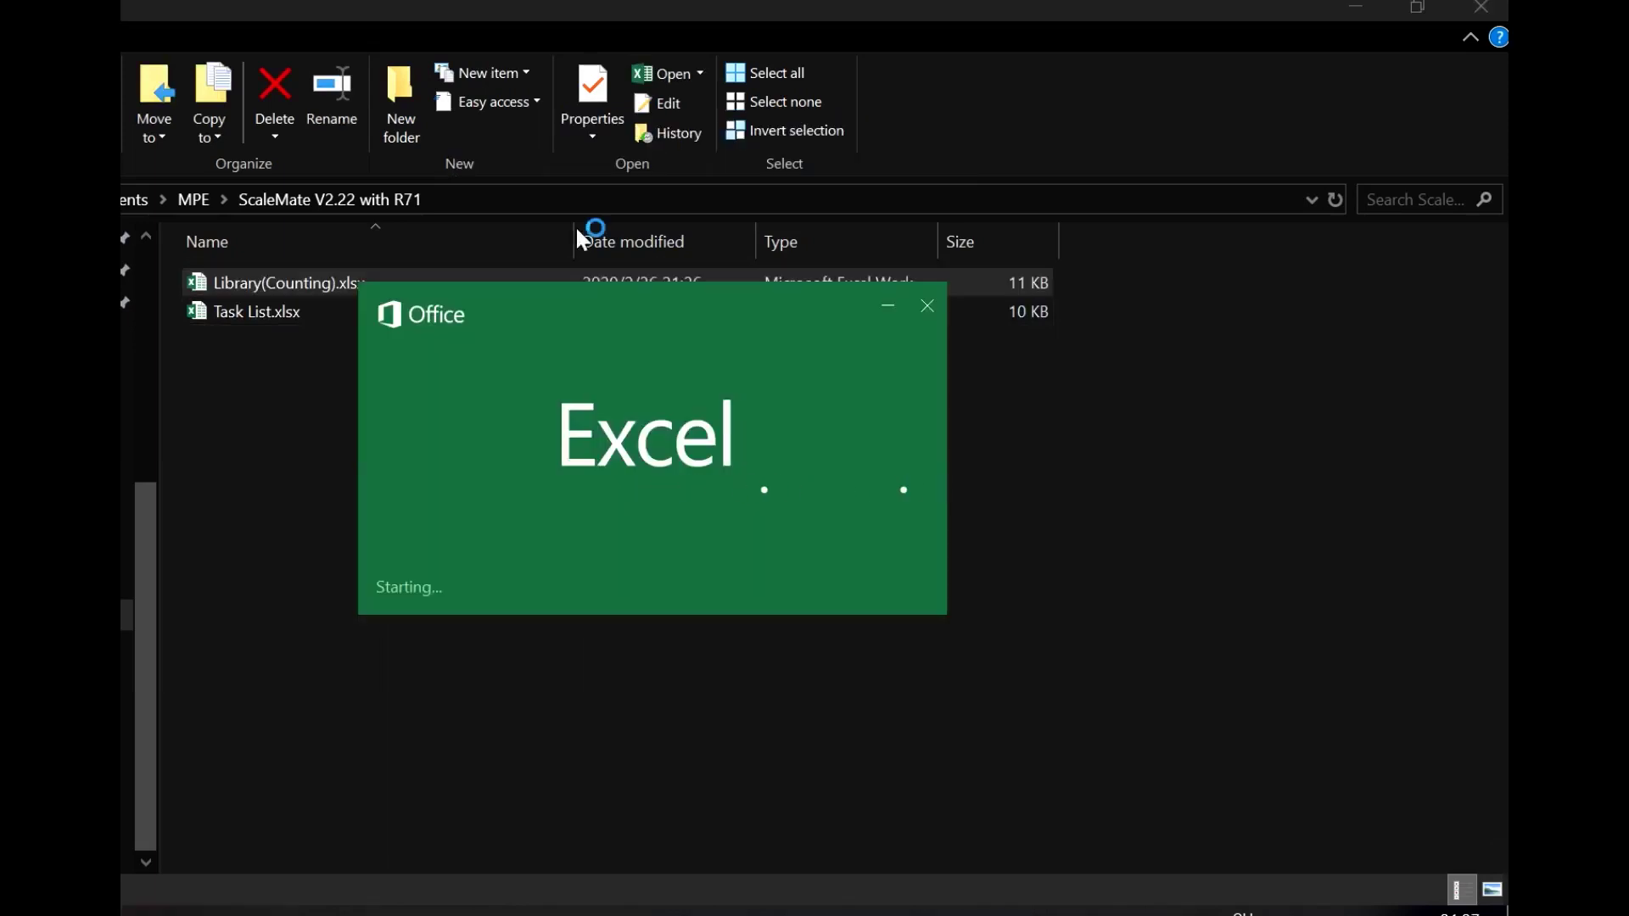
Fill the first library row with P23452A, Part, APW 0.2437 and tare weight 400
text(P2)
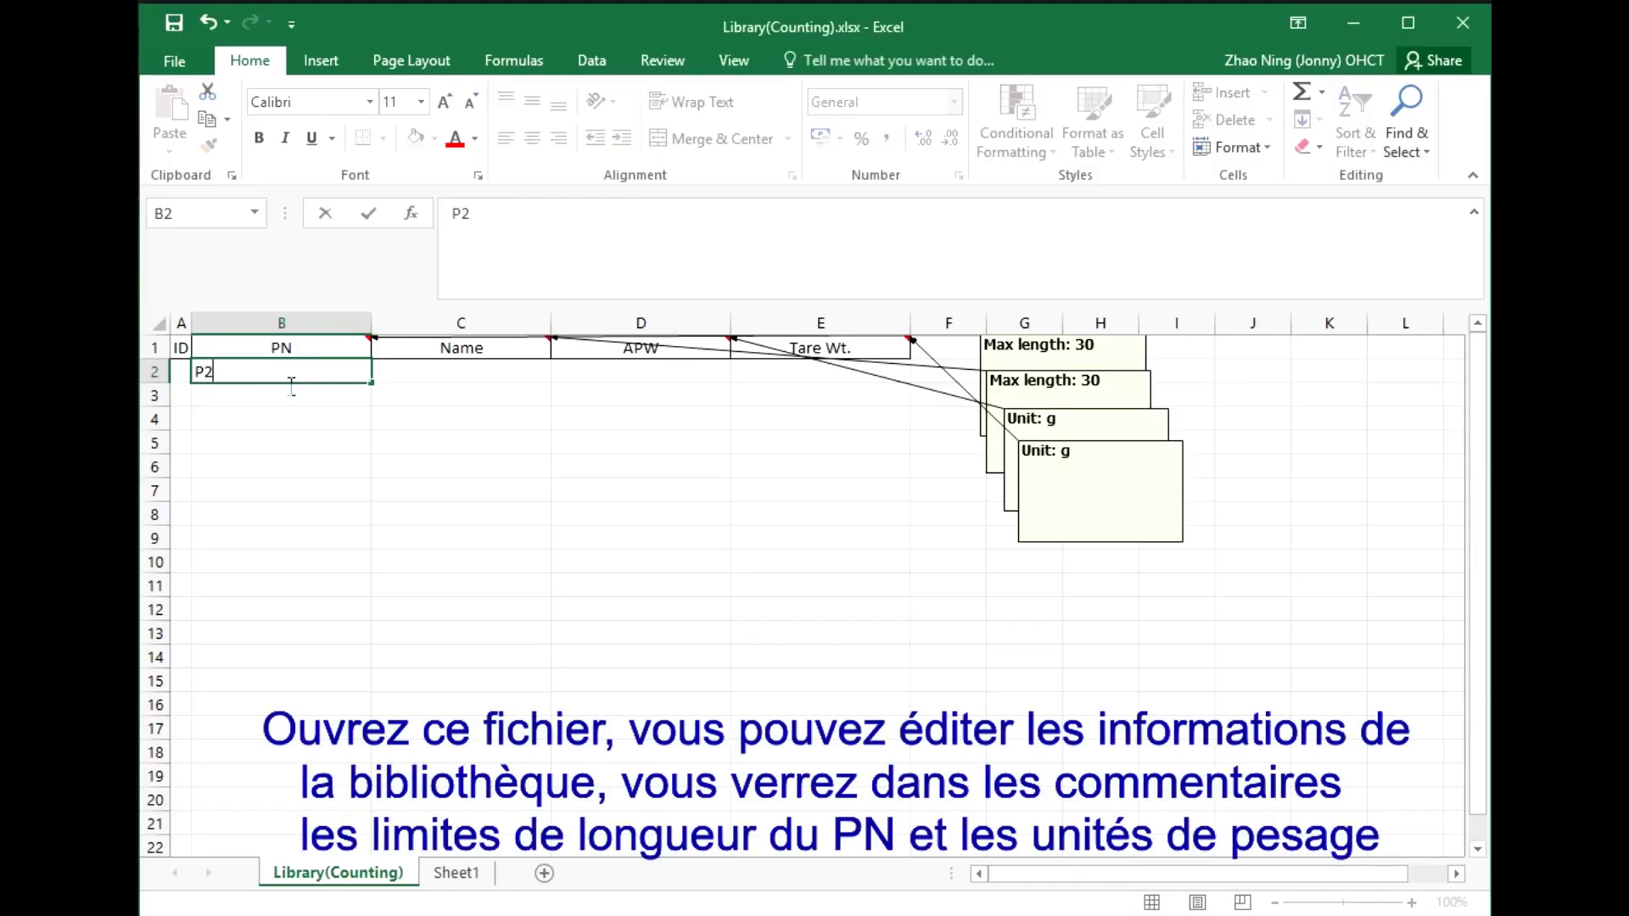
text(3452A)
key(Tab)
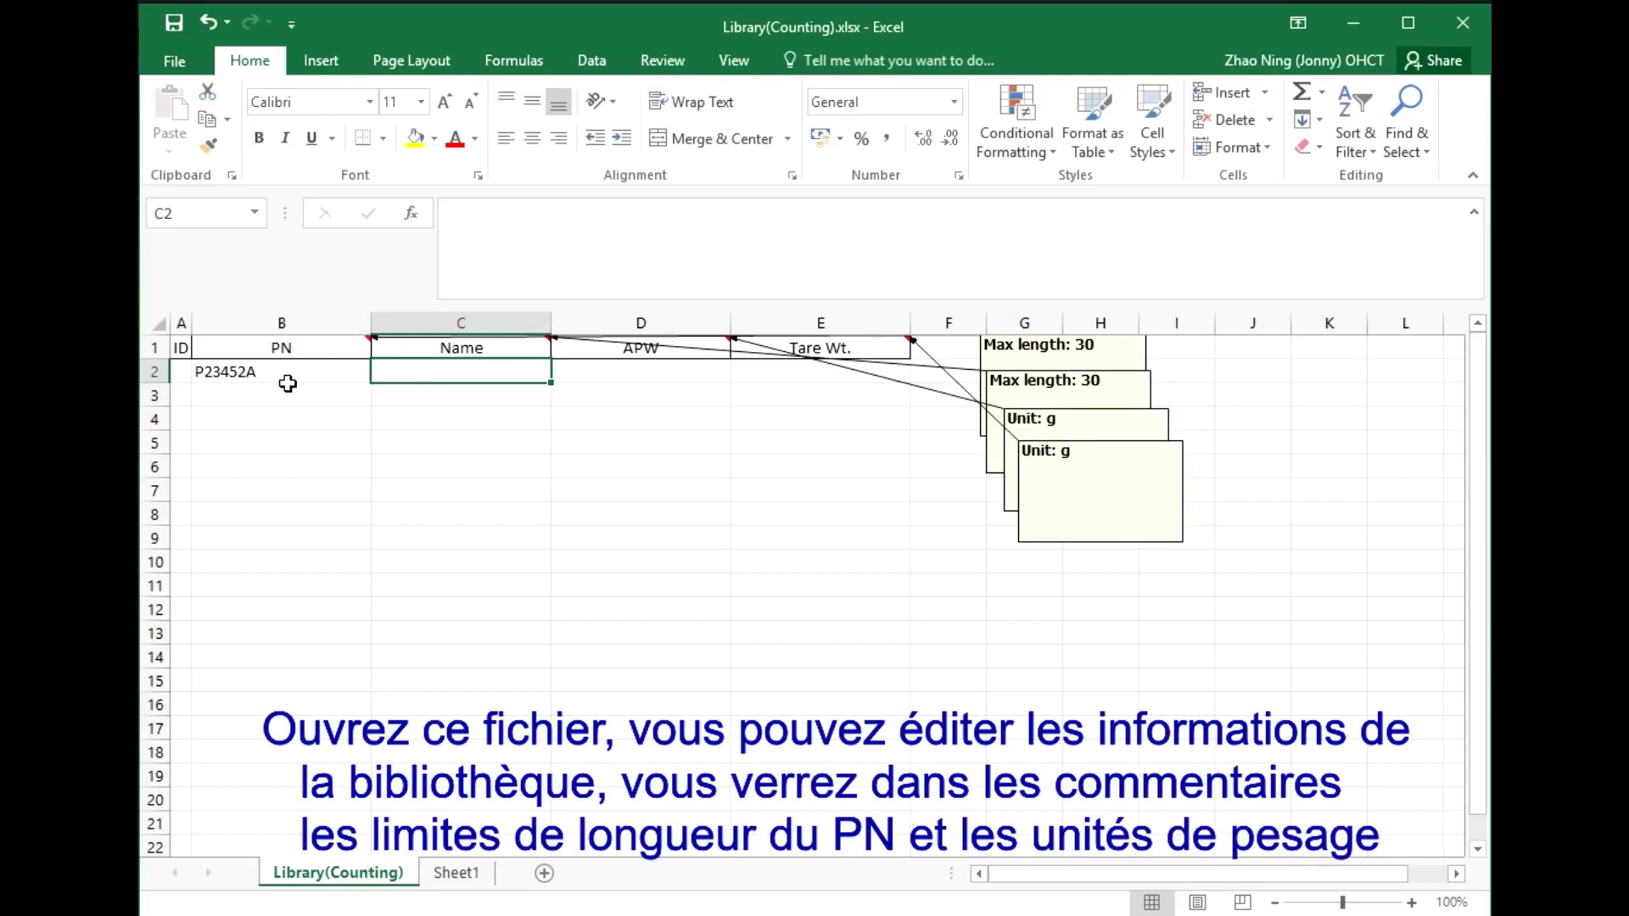
text(Part)
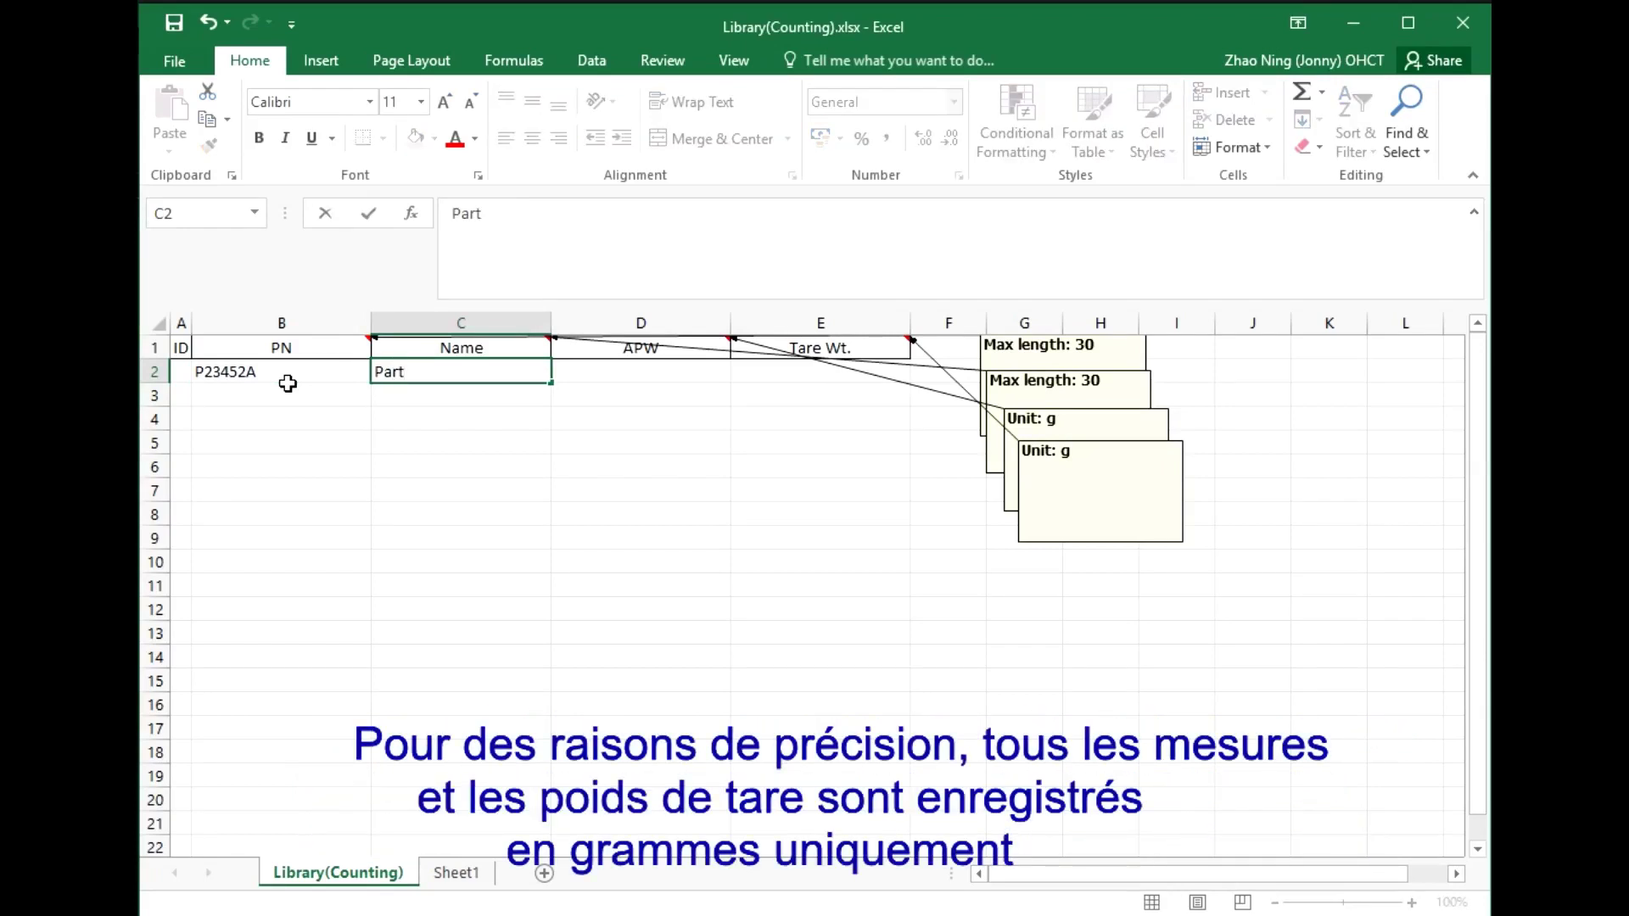
key(Tab)
text(0)
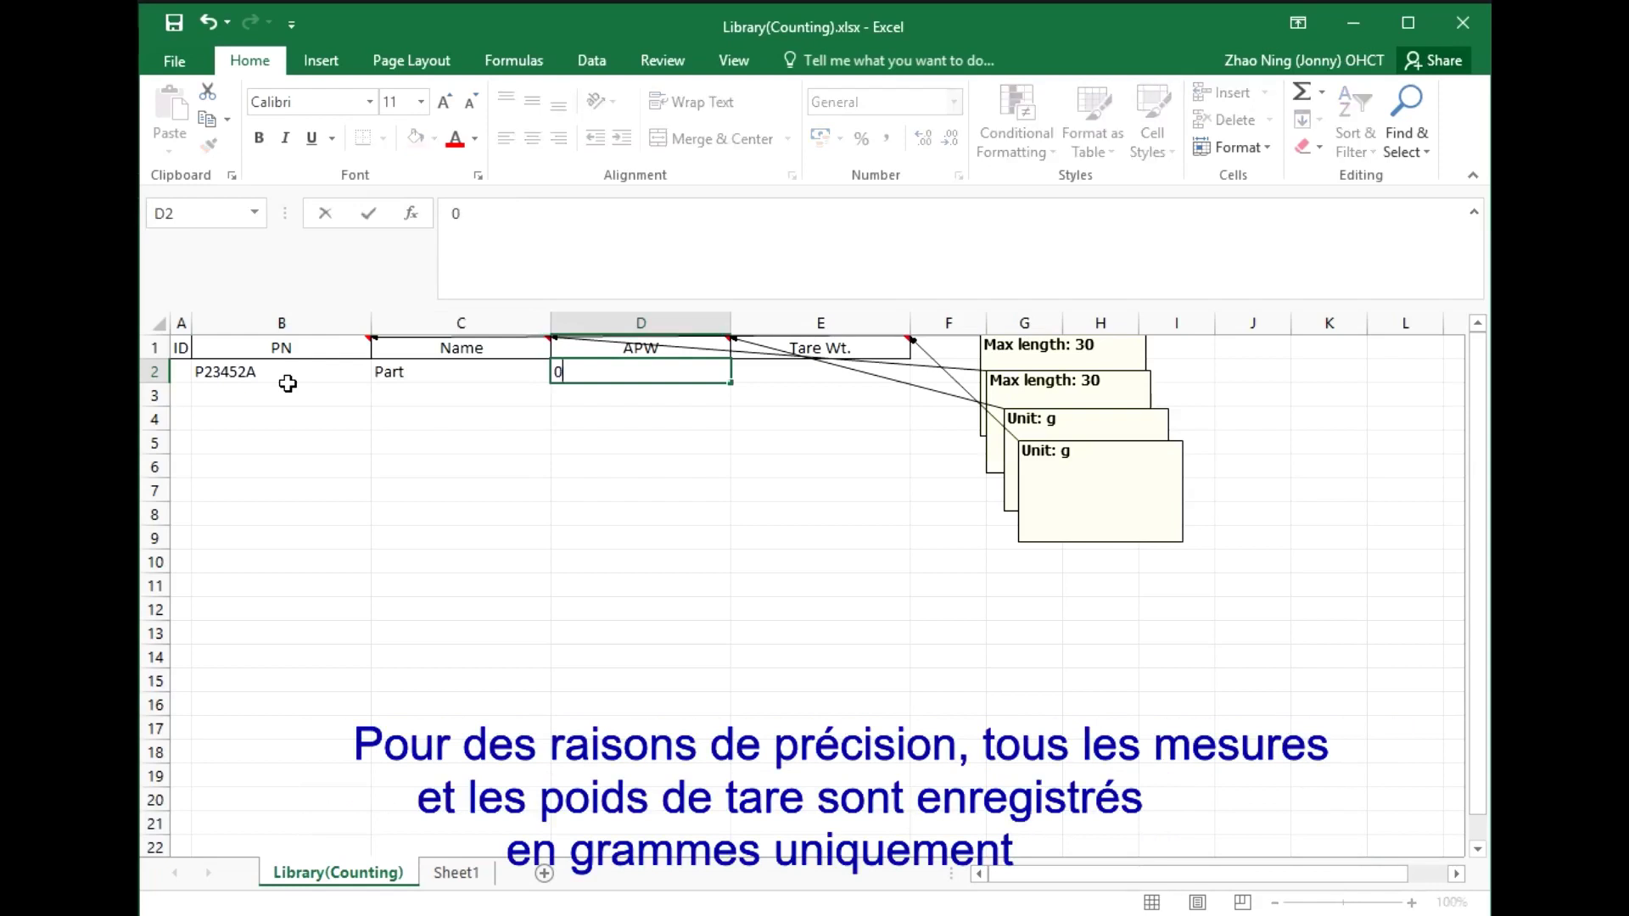
text(.2437)
key(Tab)
text(4)
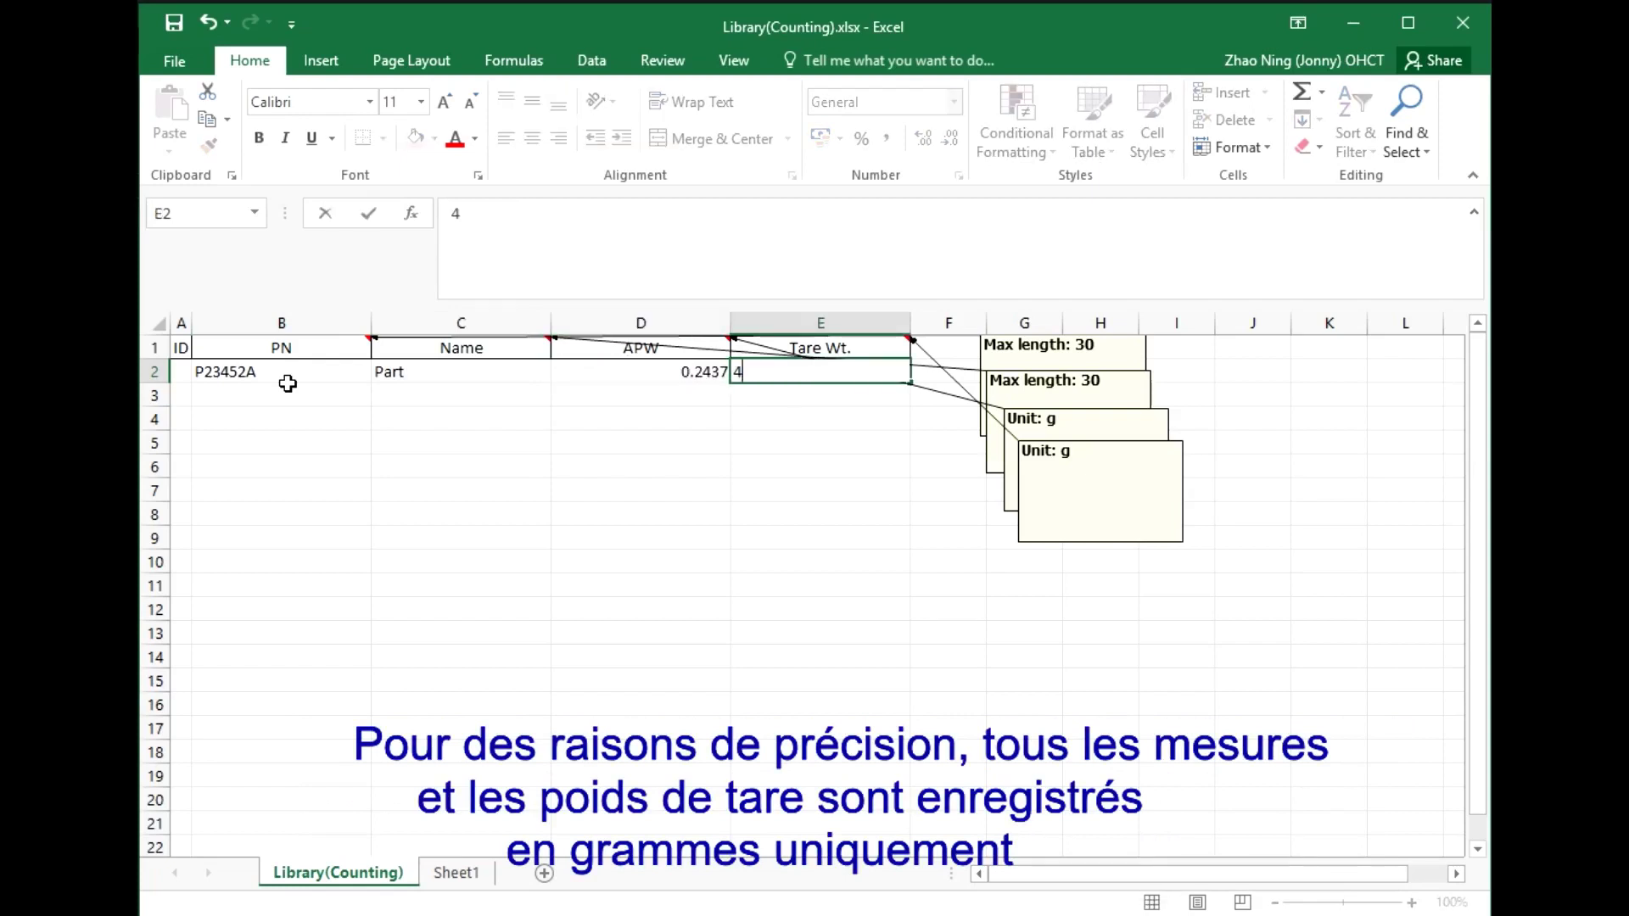
text(00)
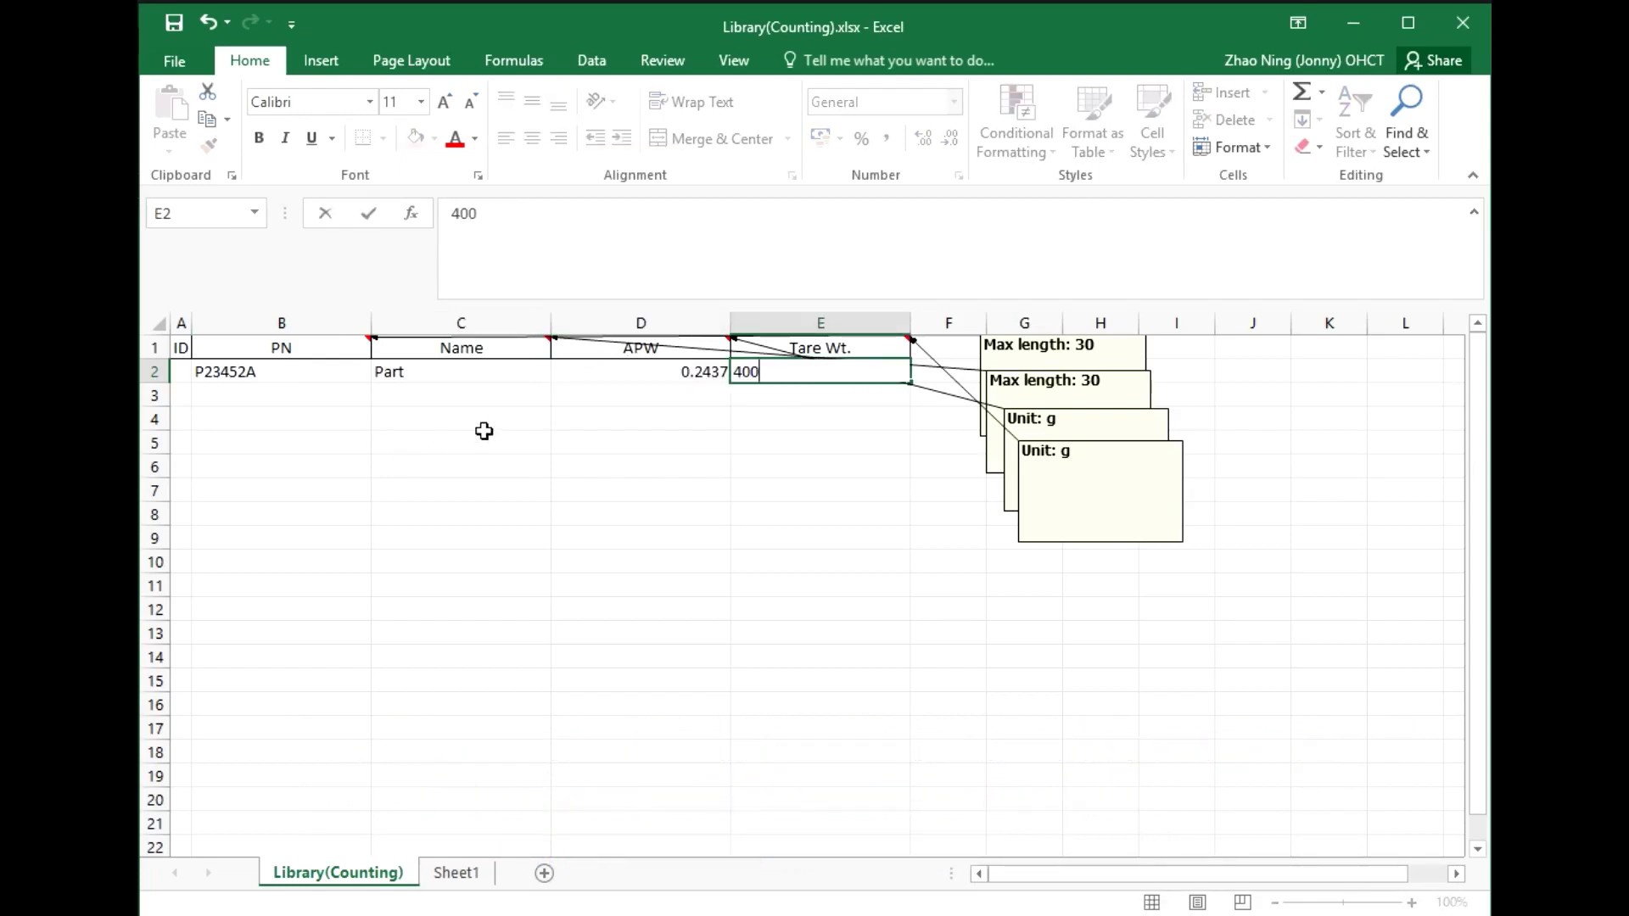
click(481, 432)
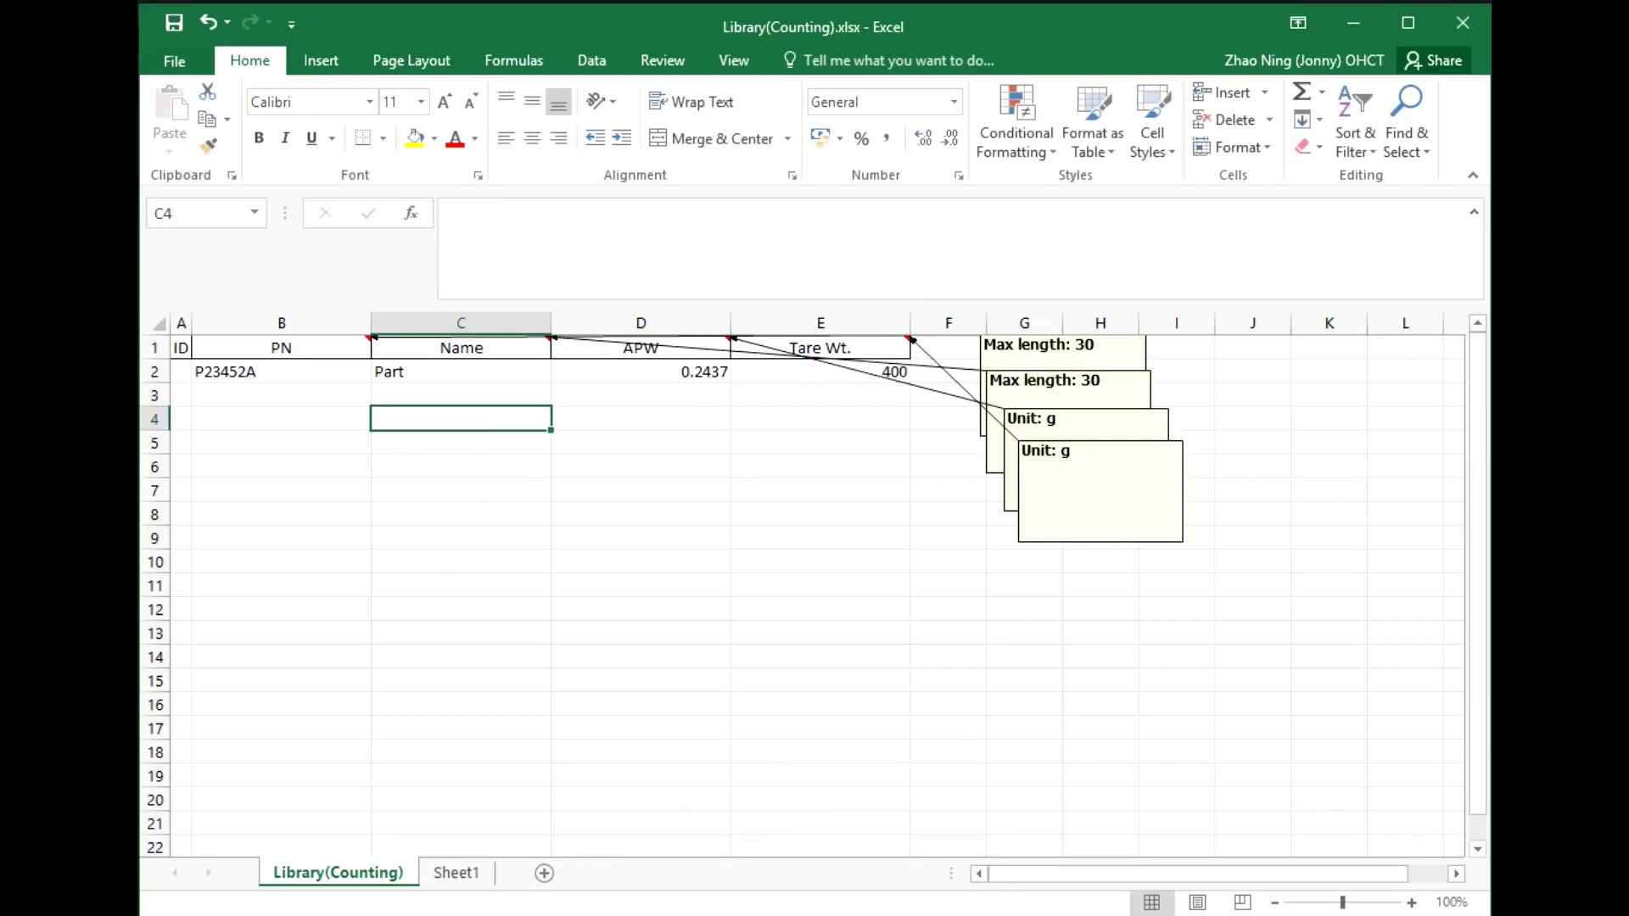
key(alt+Tab)
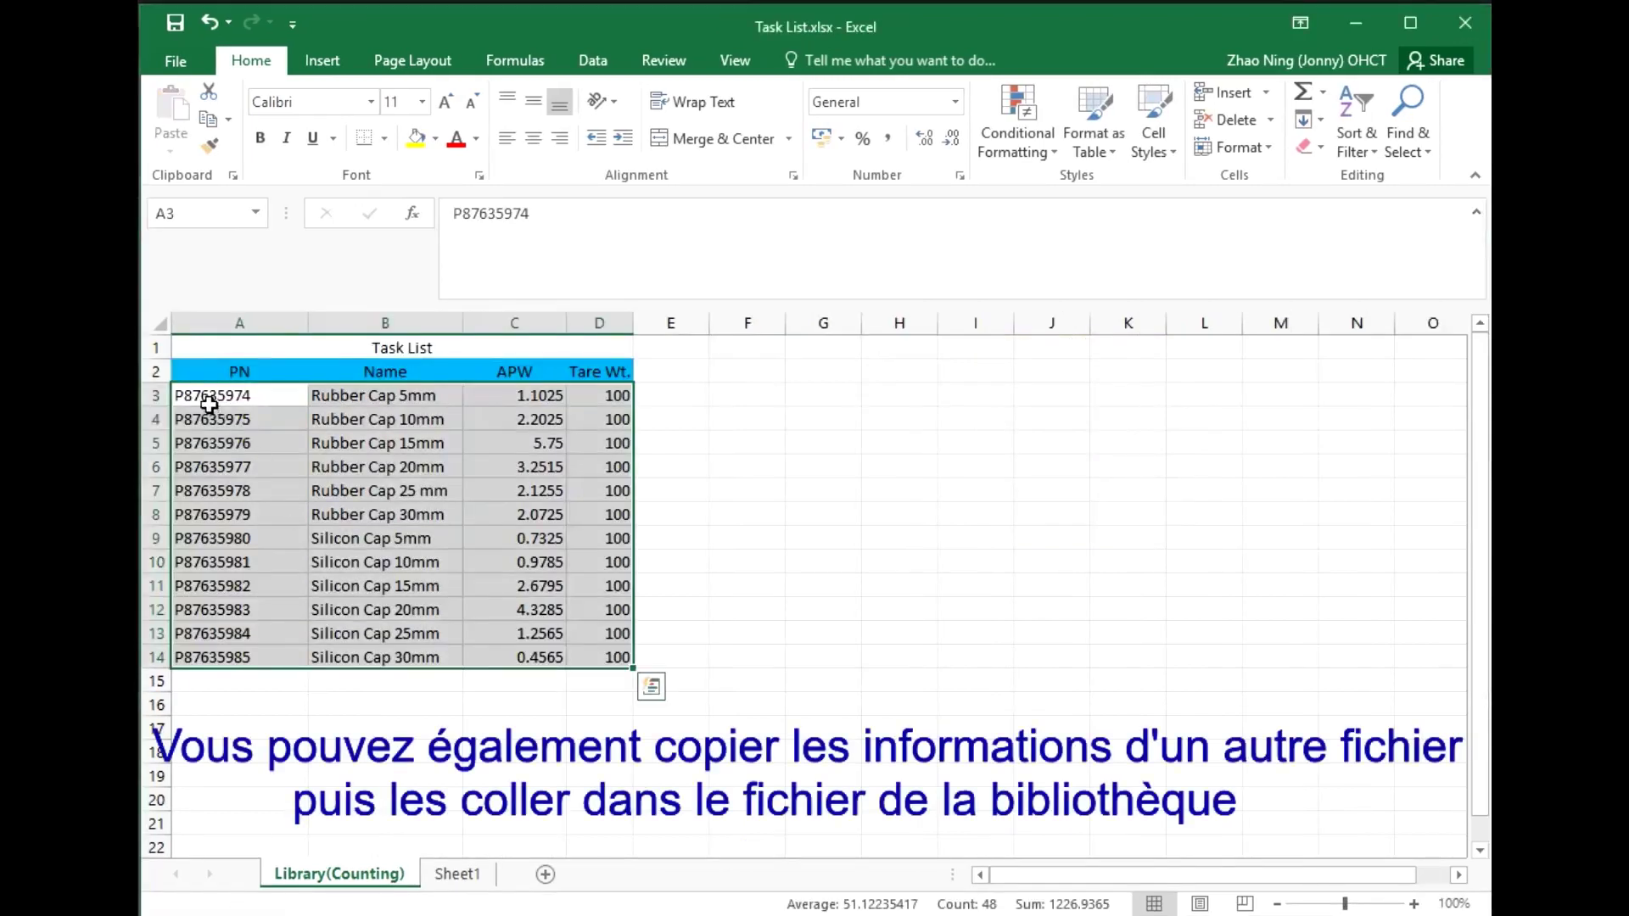
Copy the twelve part rows A3:D14 from the Task List workbook
drag(209, 404, 600, 655)
key(ctrl+c)
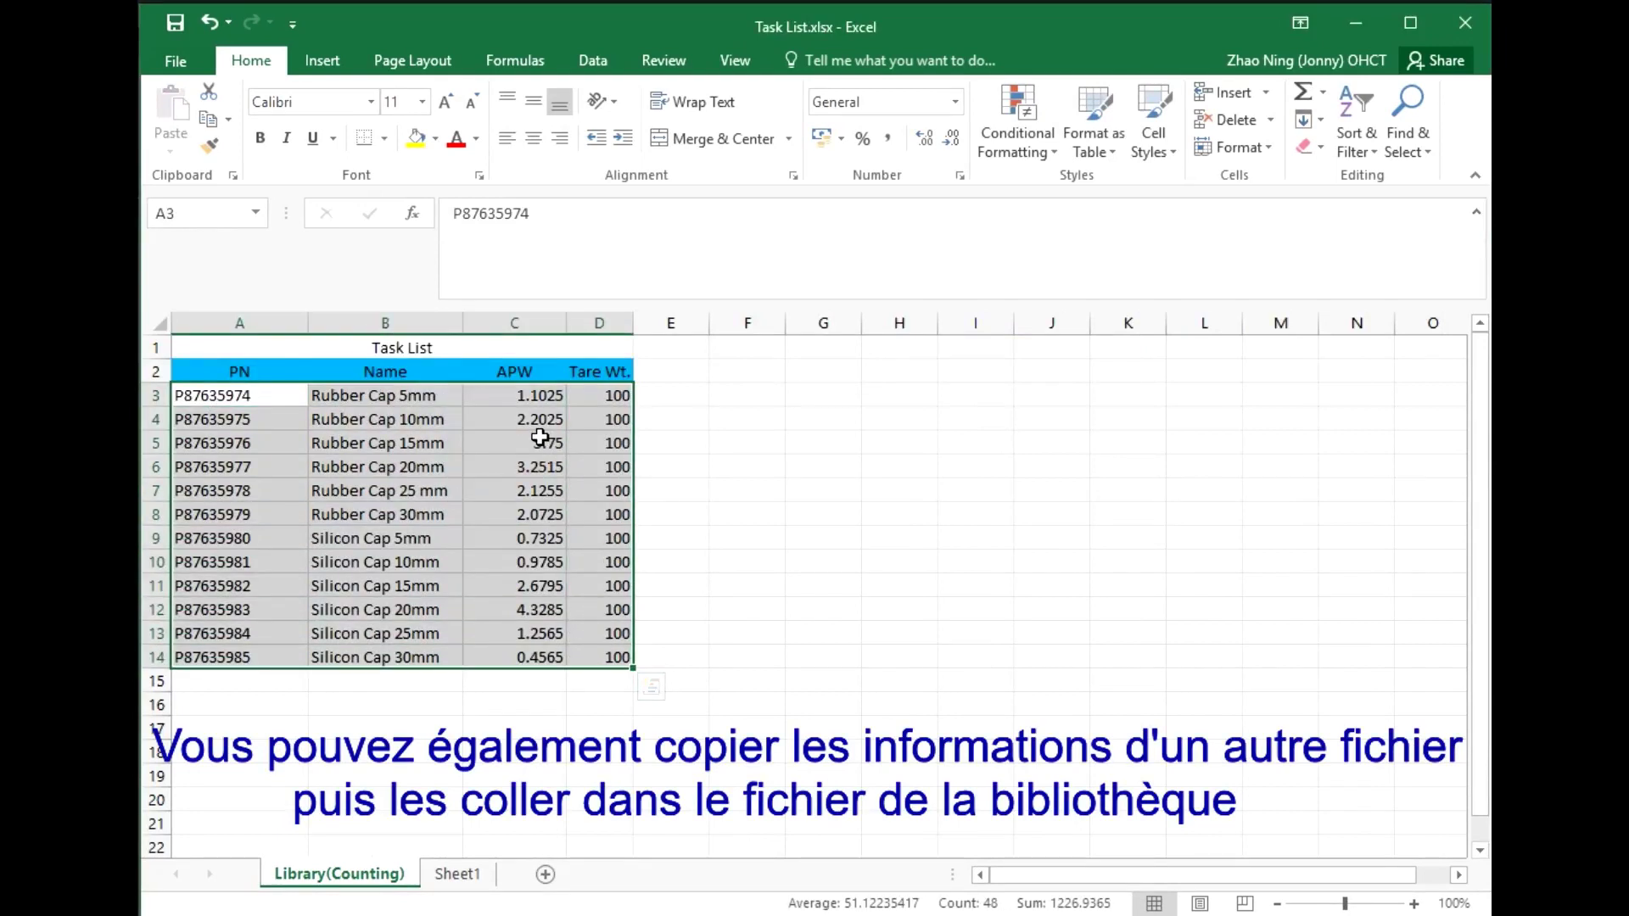
right_click(533, 415)
click(586, 460)
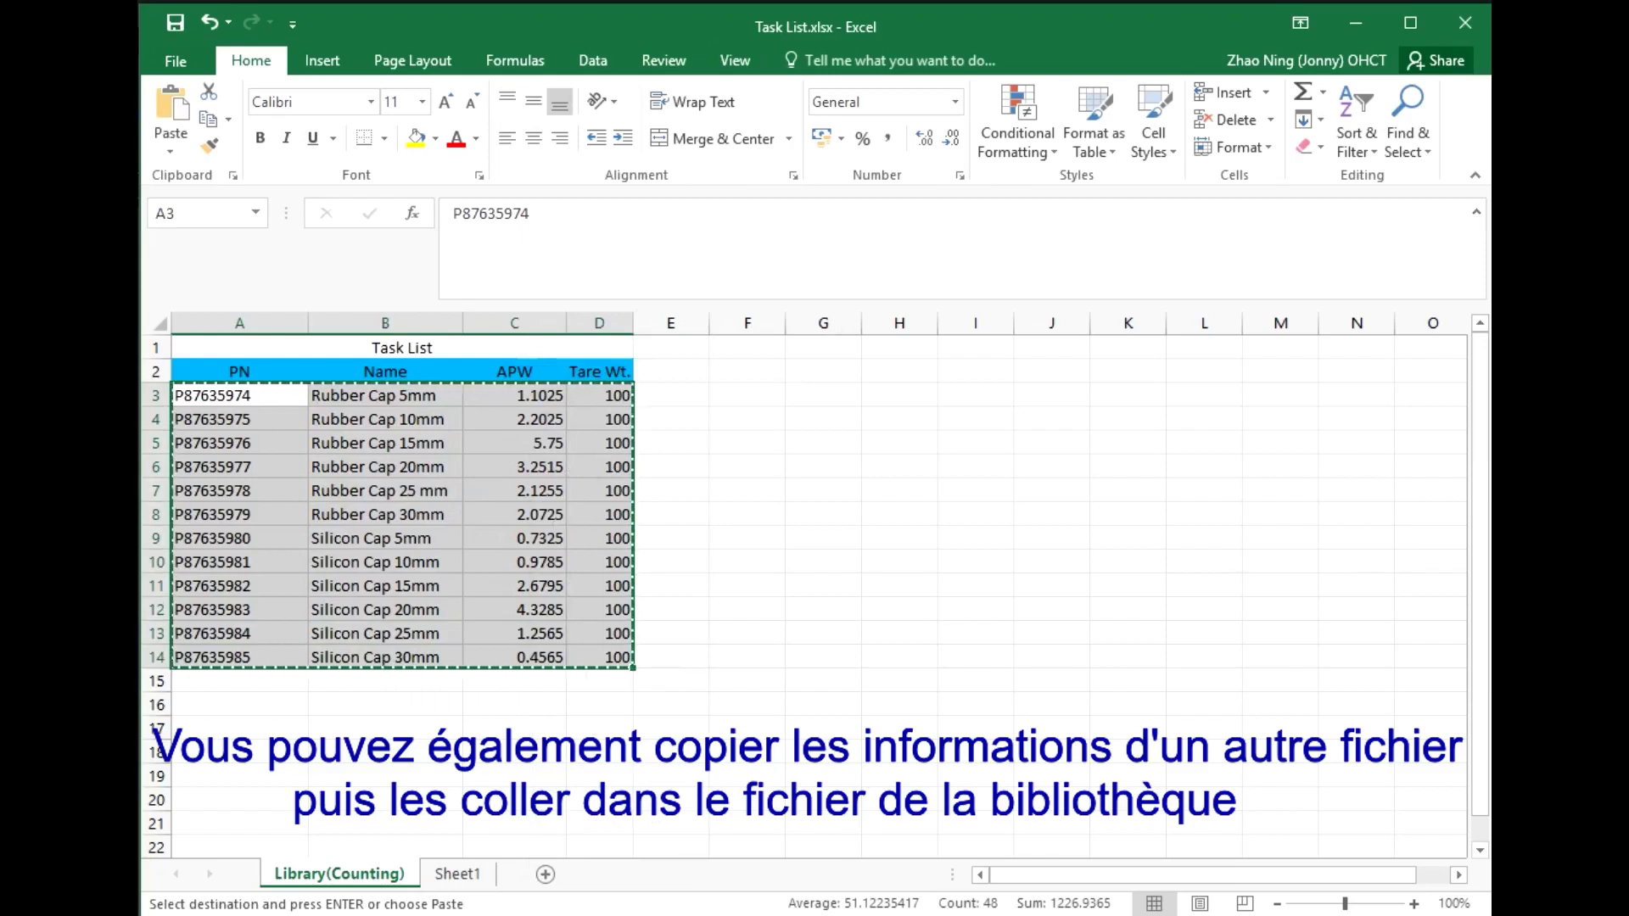
key(alt+Tab)
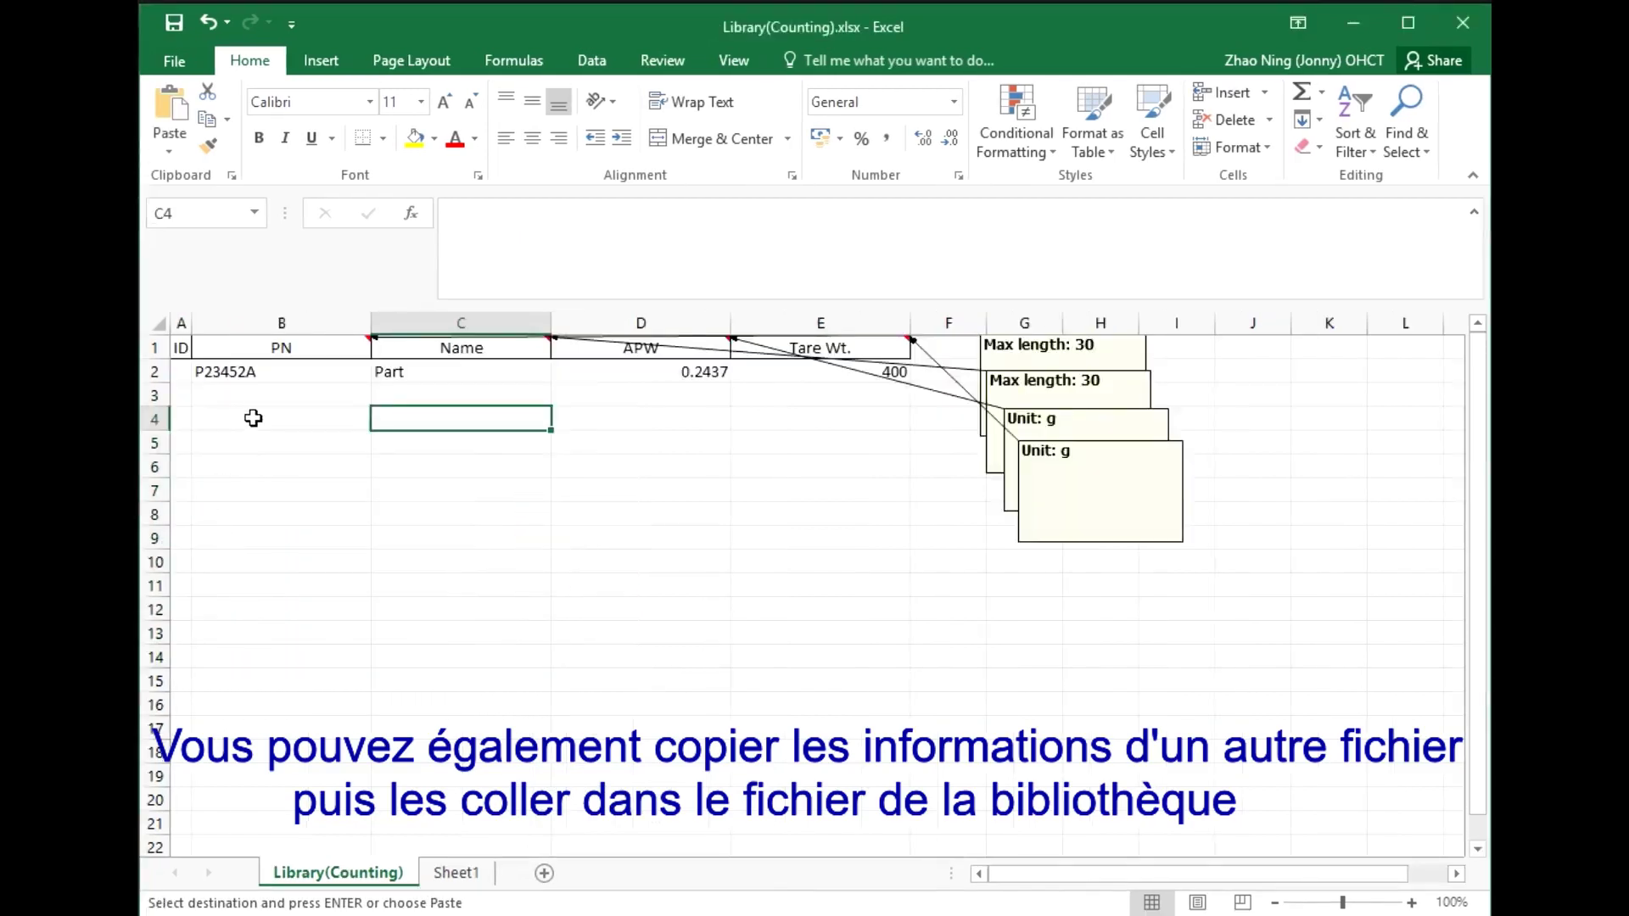
Paste them as links at B3 of the Library(Counting) sheet and save the workbook
click(249, 402)
right_click(248, 399)
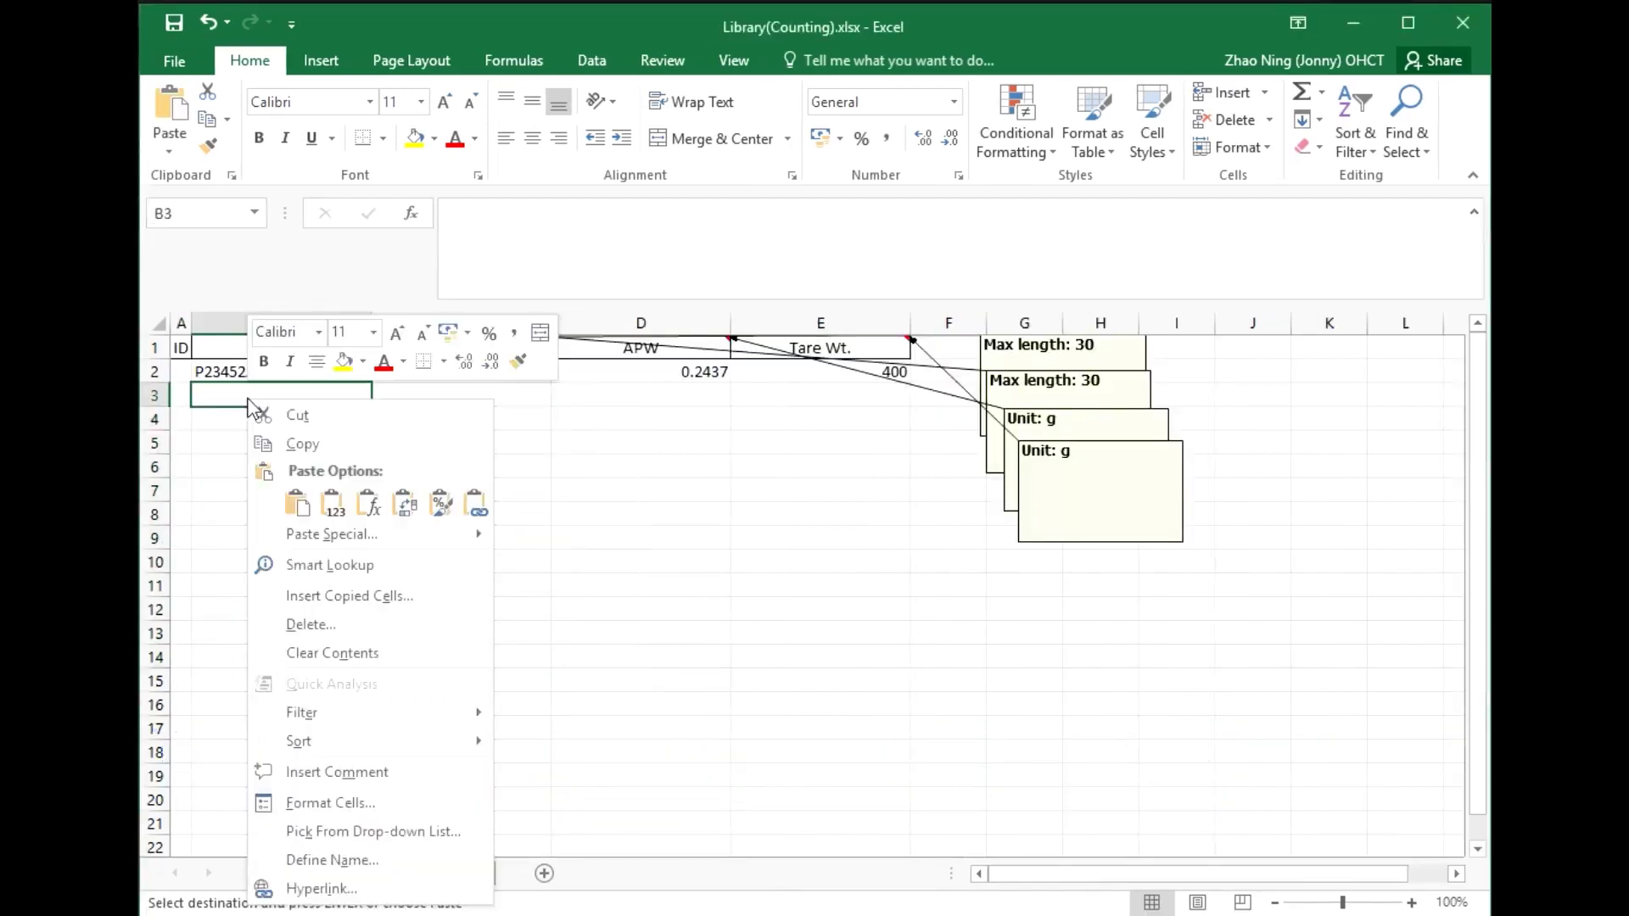
click(463, 503)
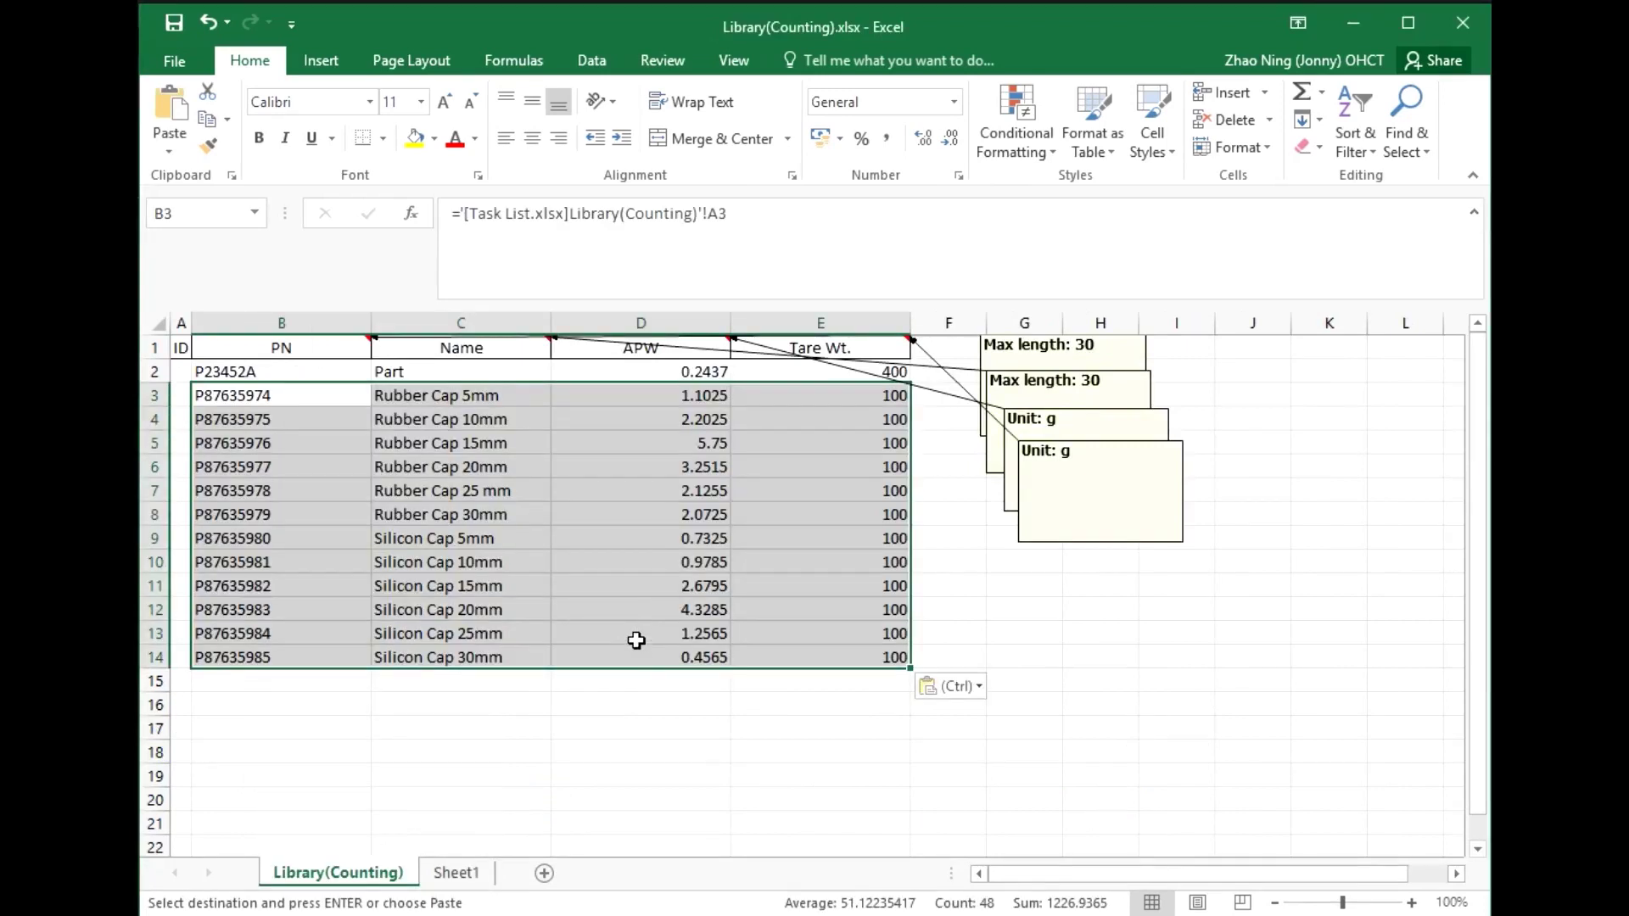
click(780, 540)
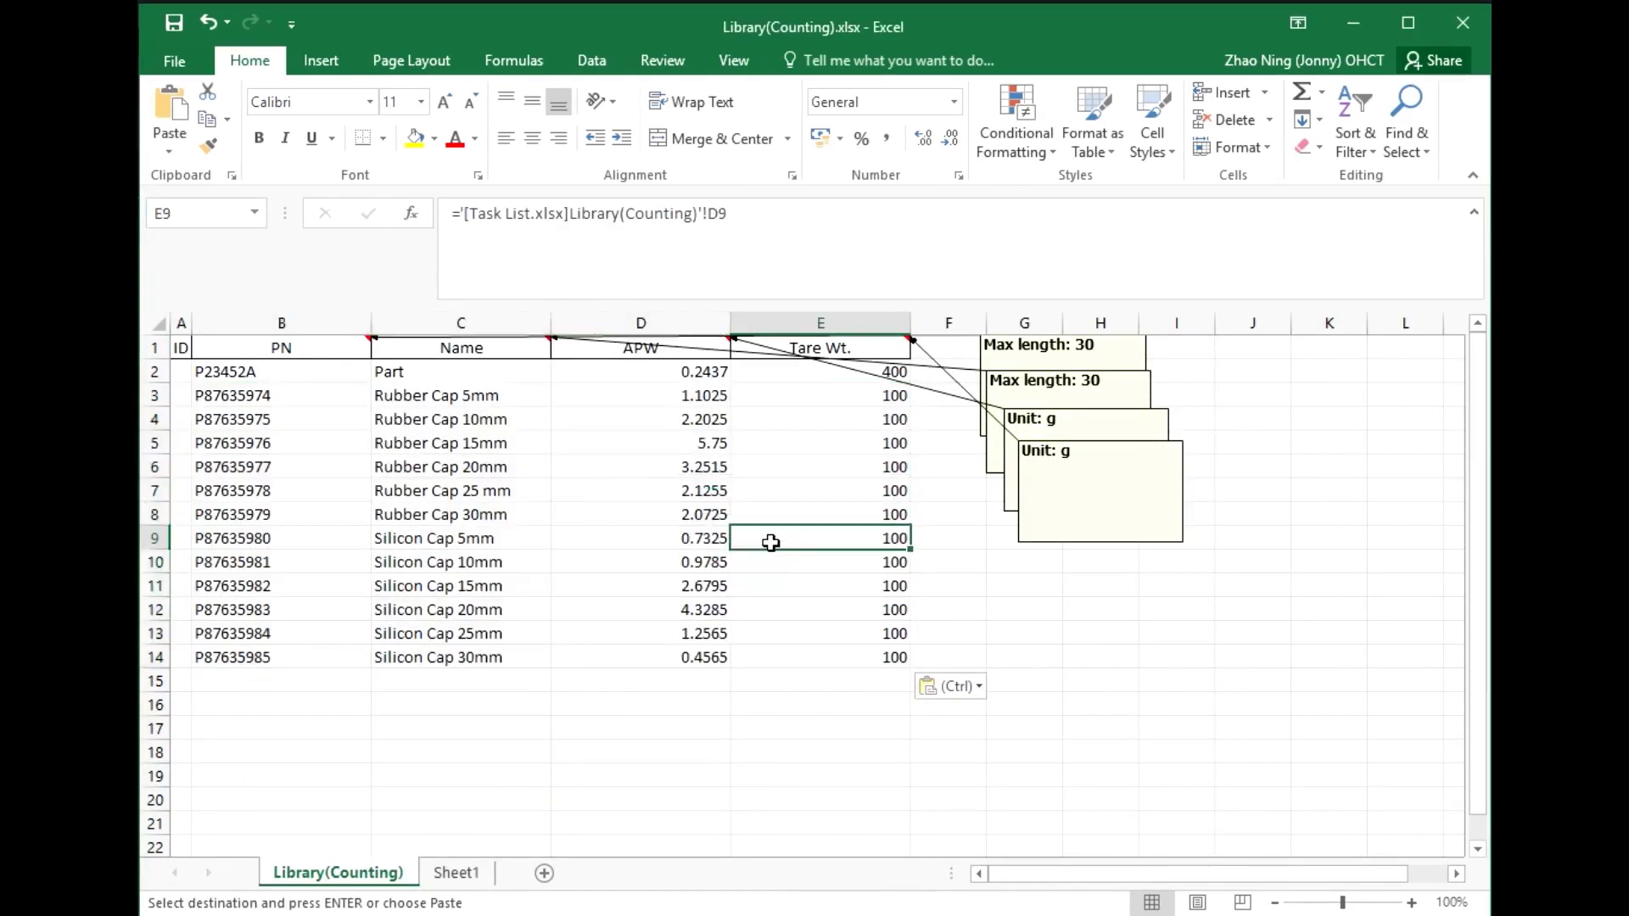
click(166, 32)
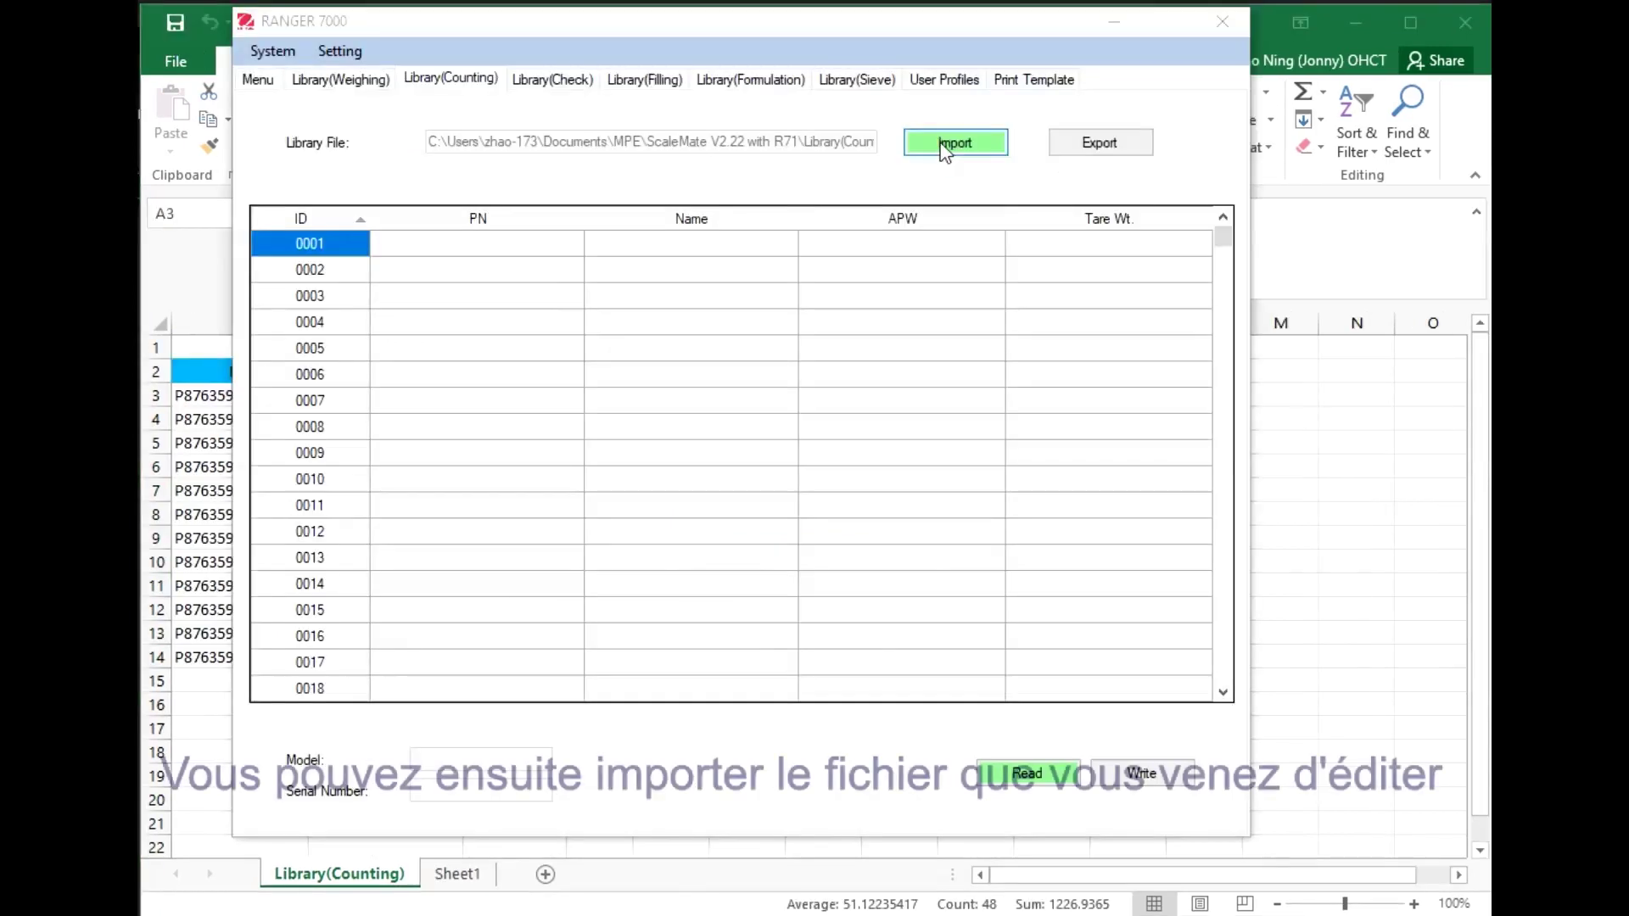
click(940, 140)
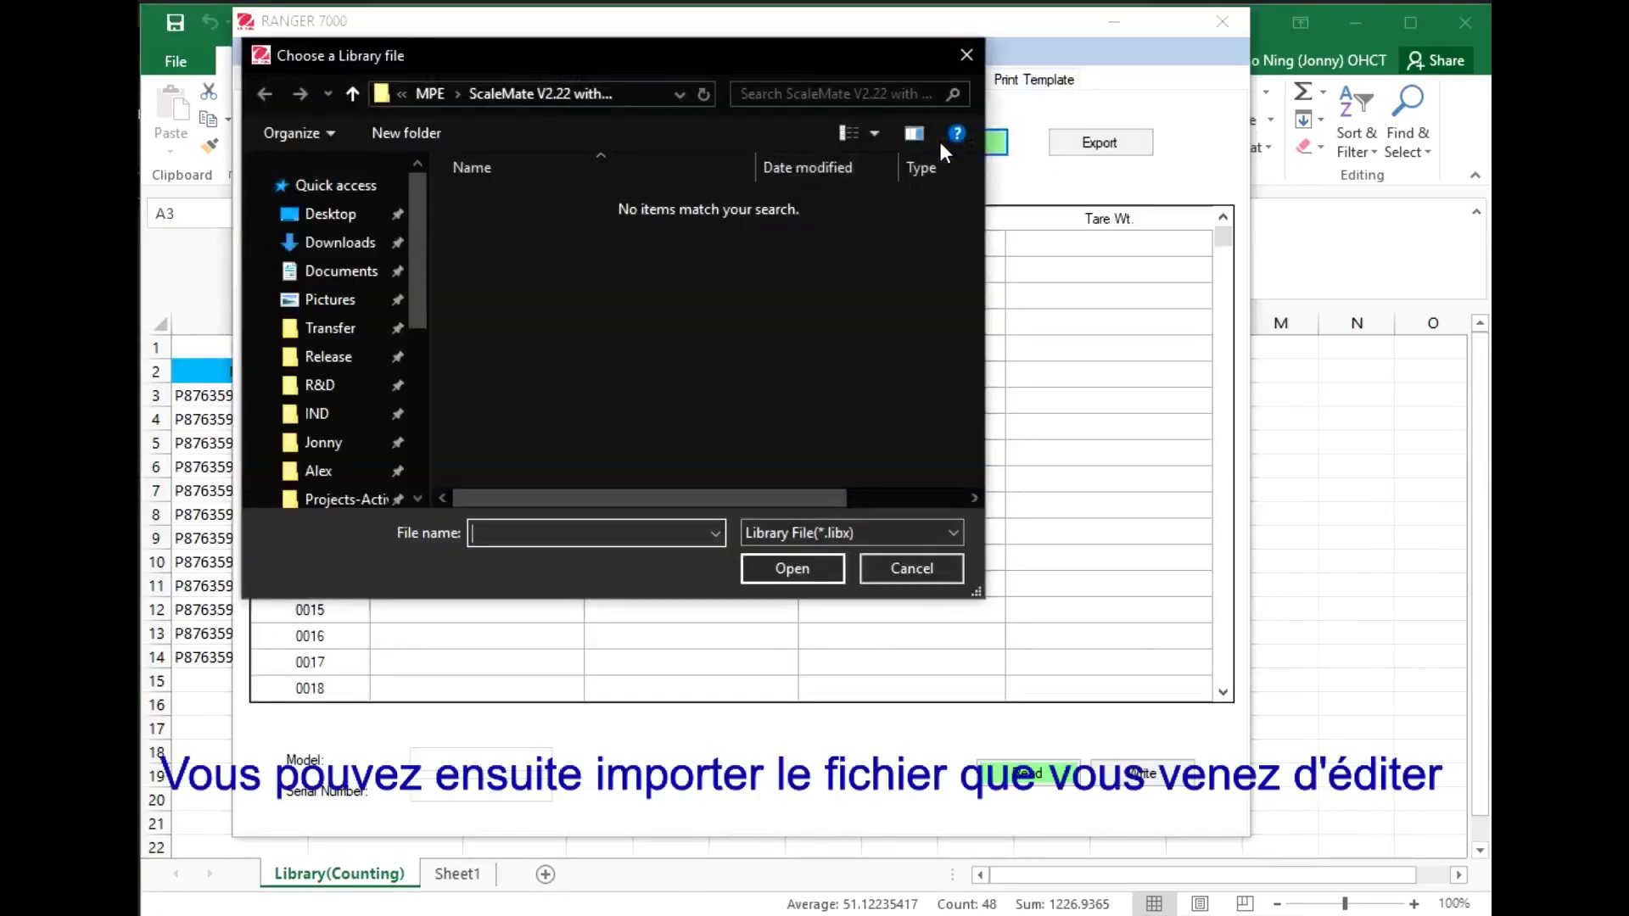
Load Library(Counting).xlsx as an Excel file and mark all 13 records for import
click(876, 535)
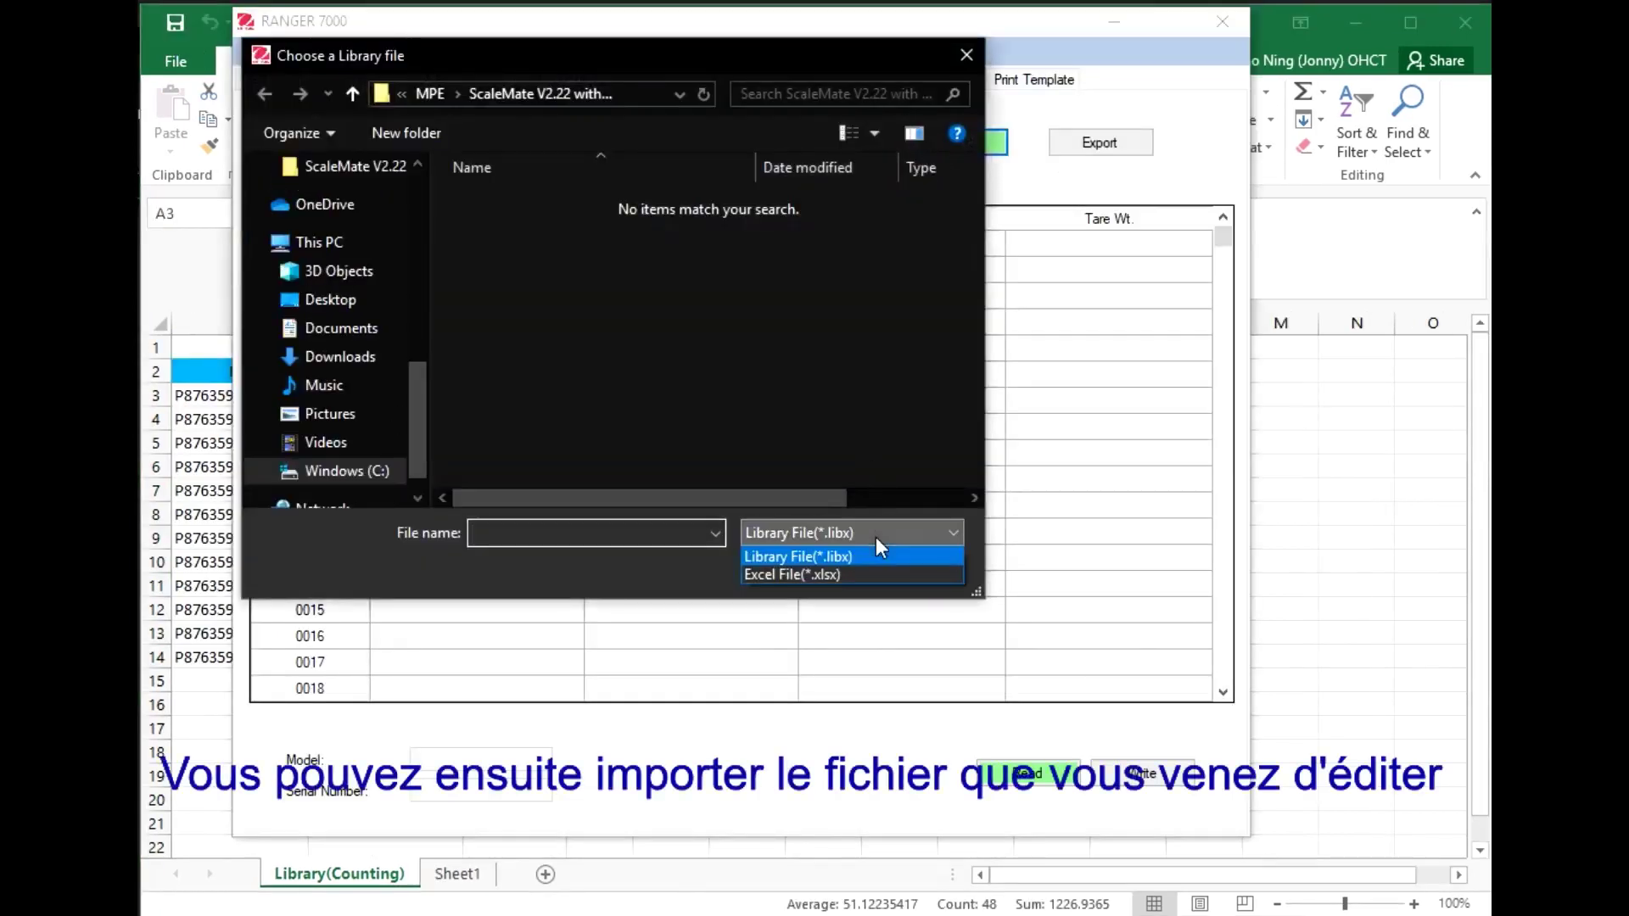
click(877, 575)
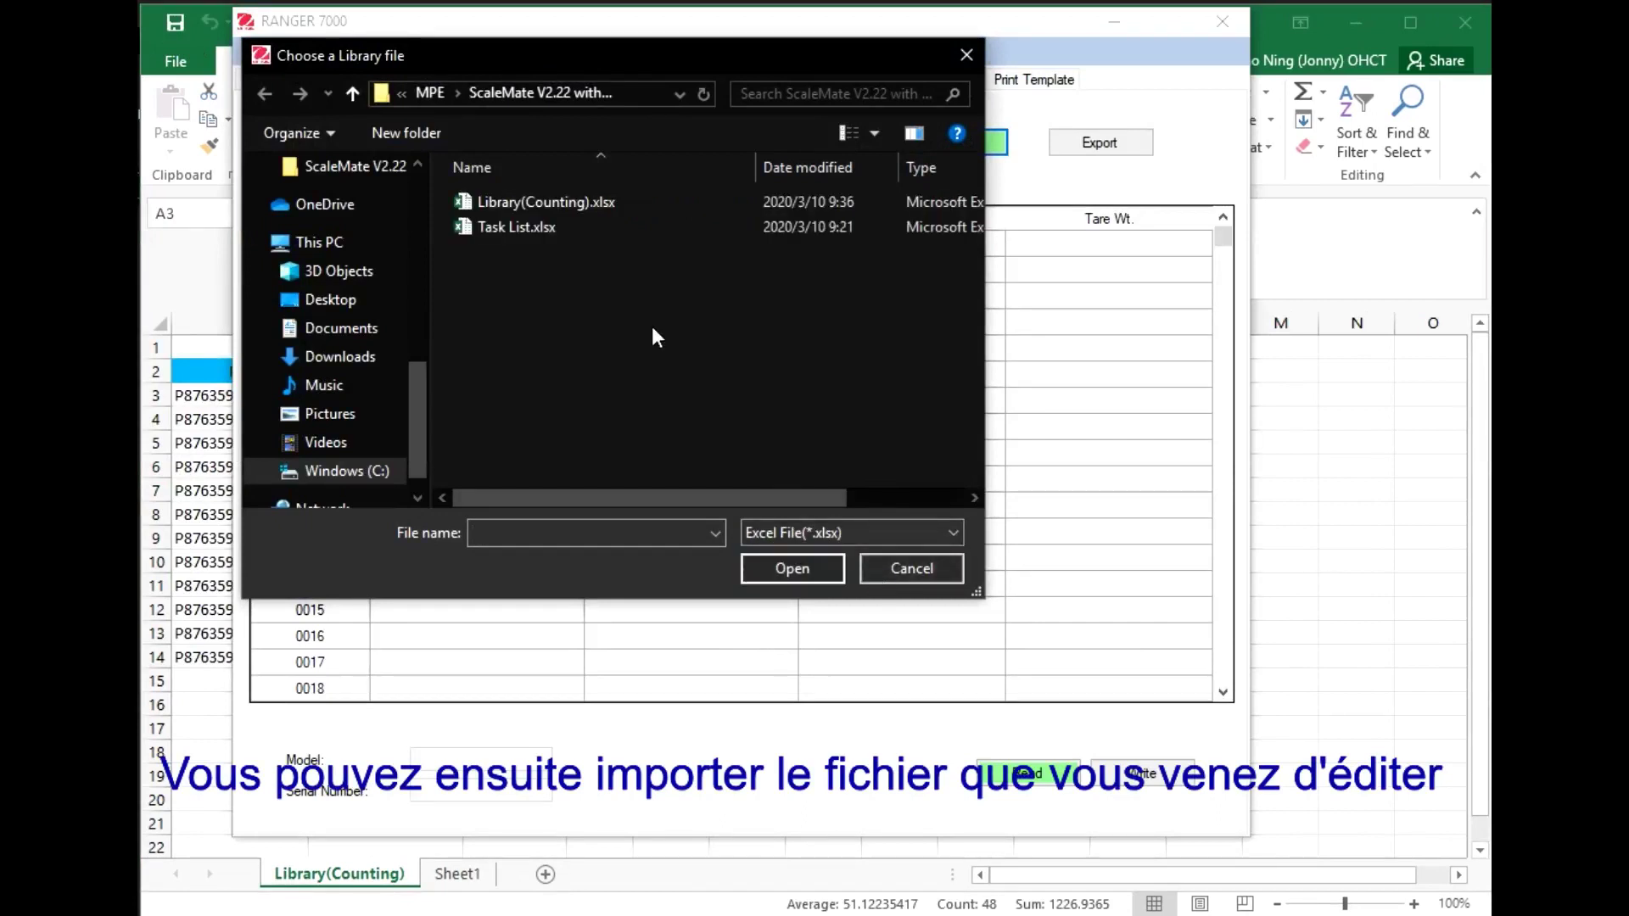
double_click(575, 206)
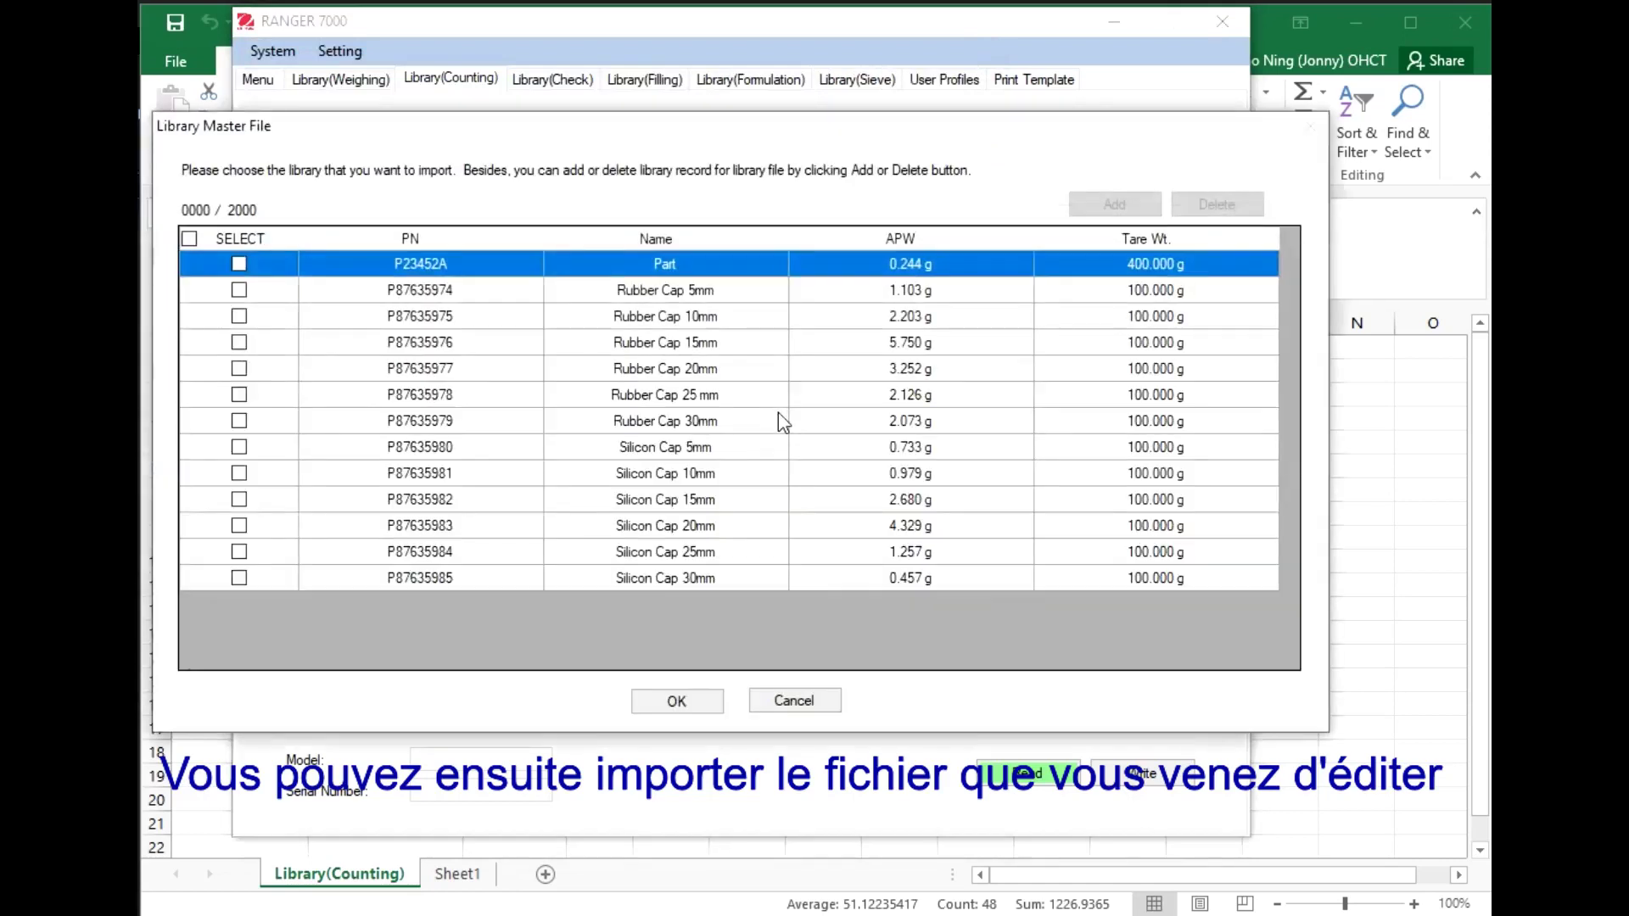
click(192, 237)
click(677, 703)
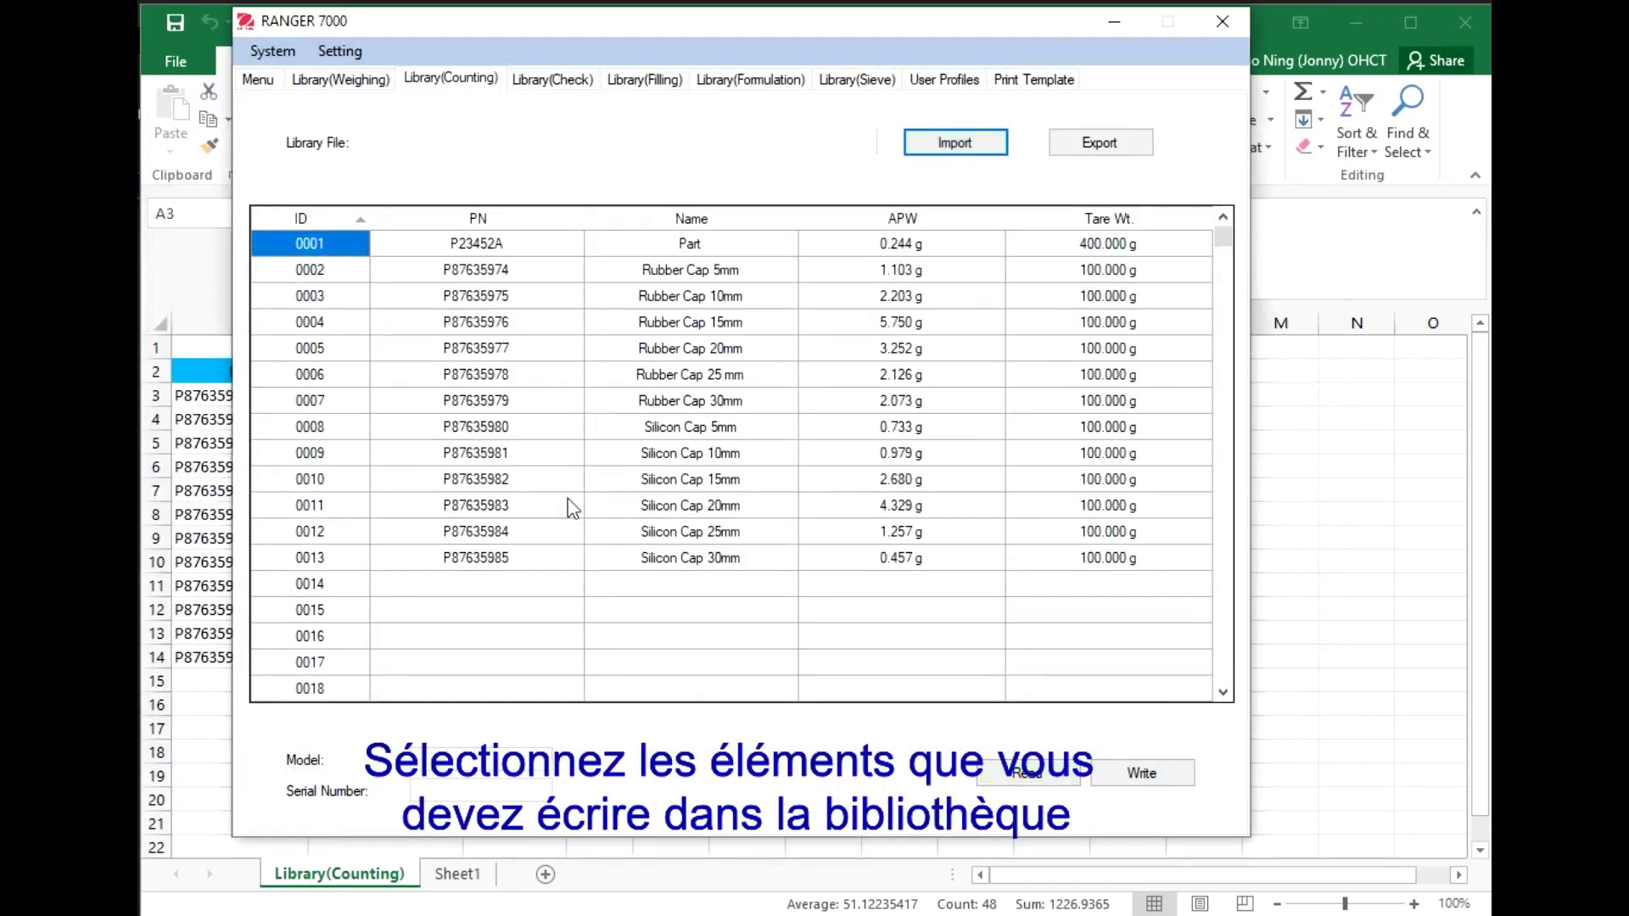
Enter record 0014 as P23452B23, Silicon Cap 35mm, with APW 0.2345
click(482, 593)
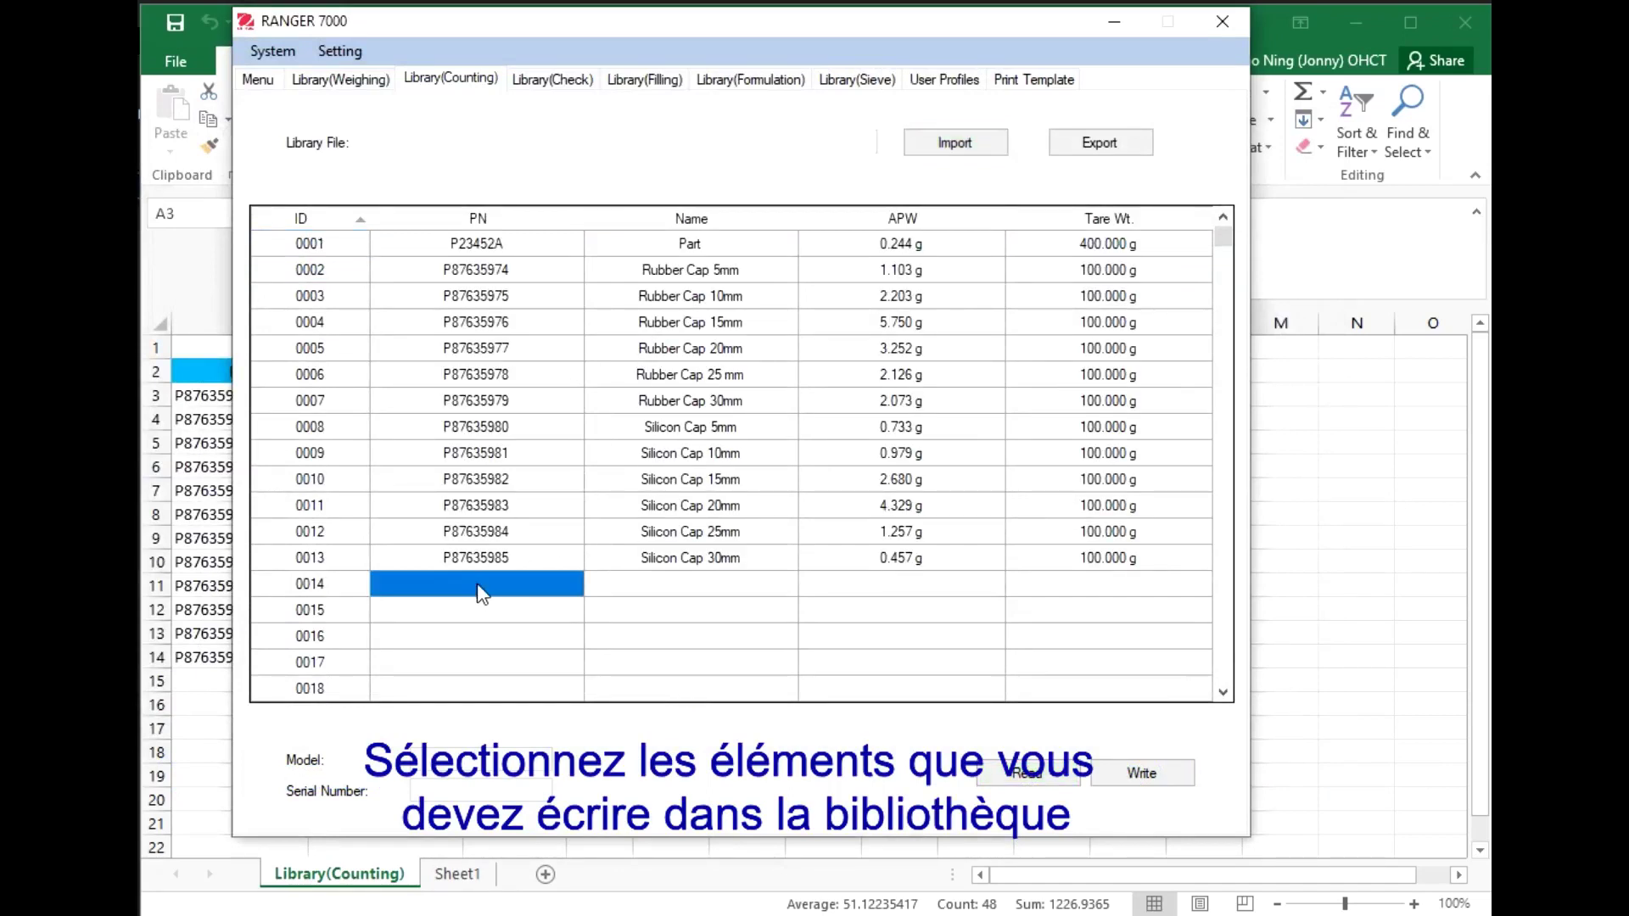
click(482, 593)
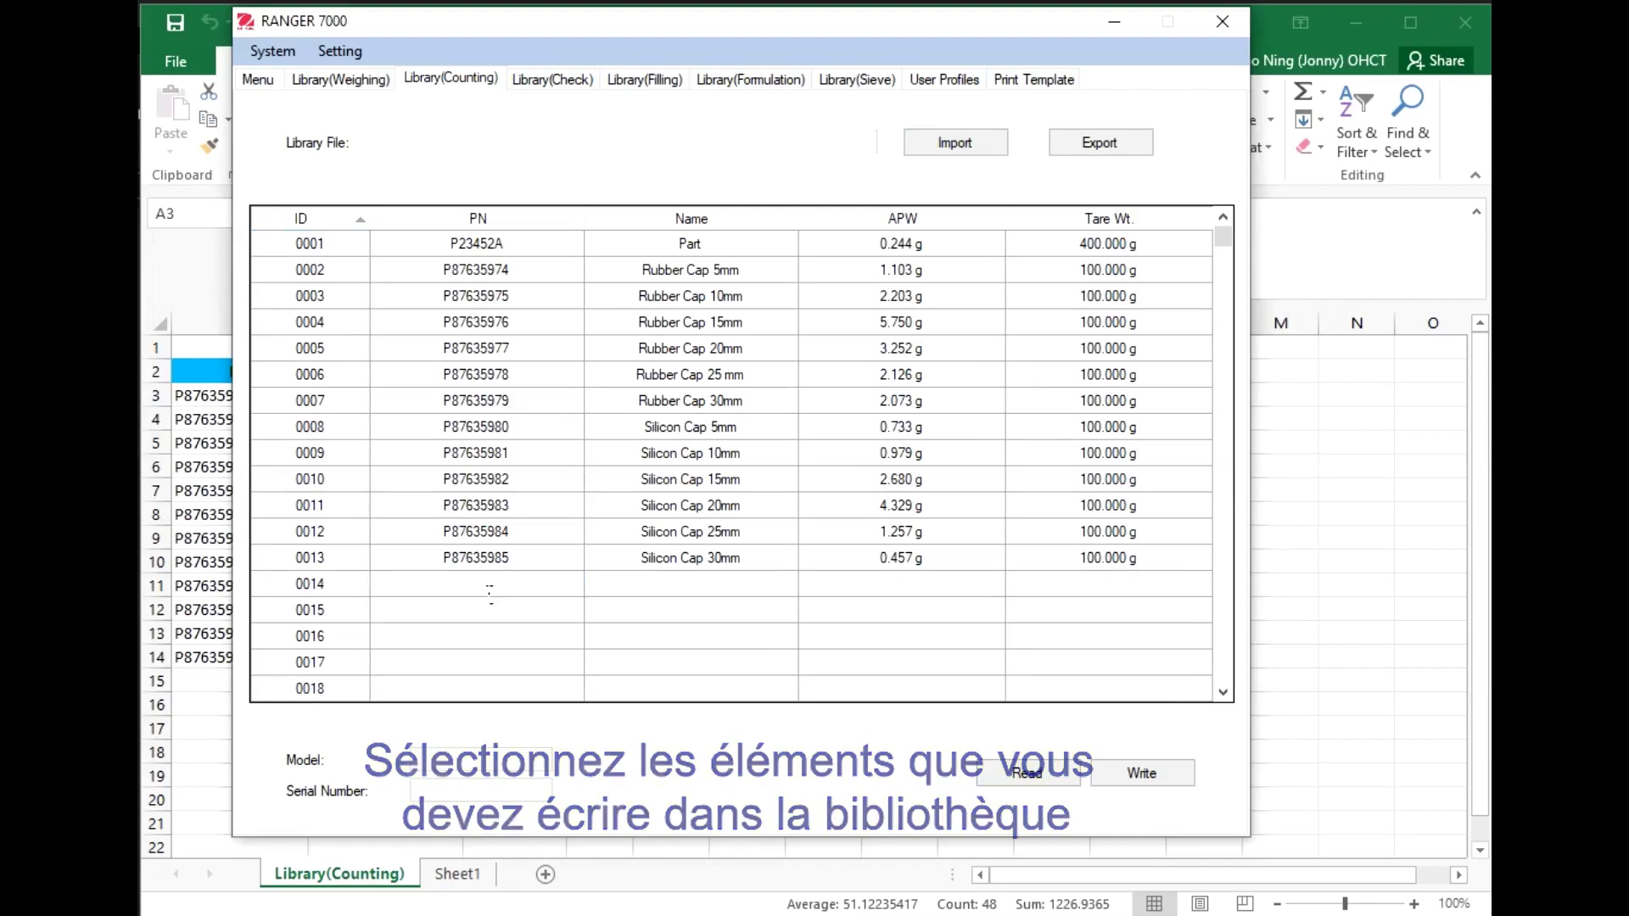
text(P2345)
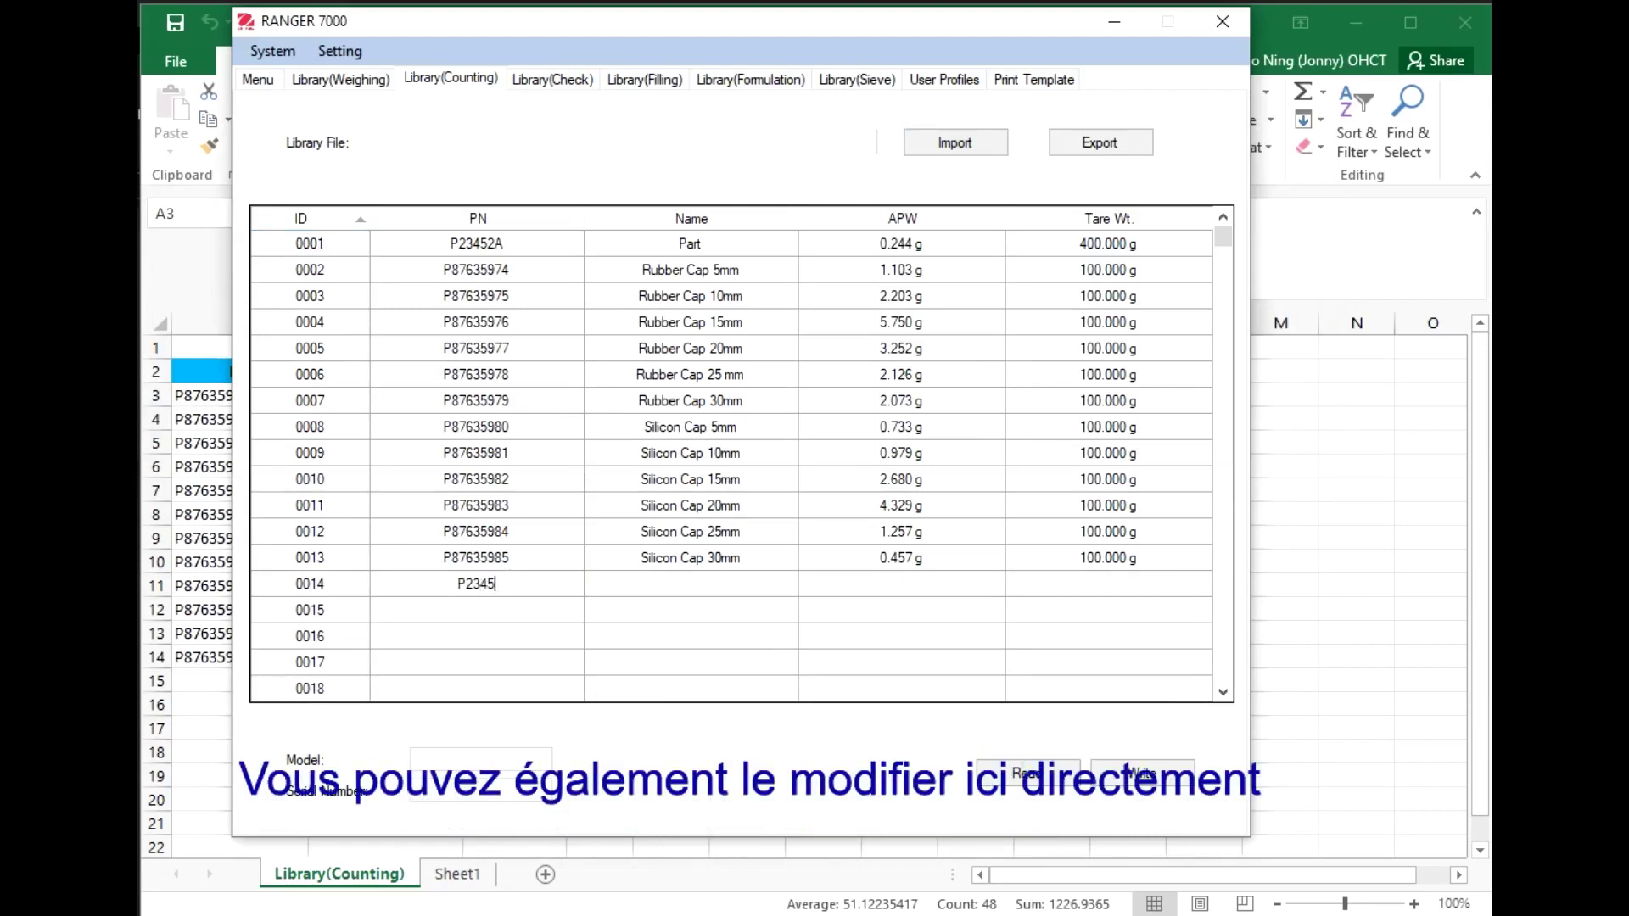
text(2B23)
key(Tab)
click(481, 590)
text(Silicon Cap 35mm)
key(Tab)
text(0.2345)
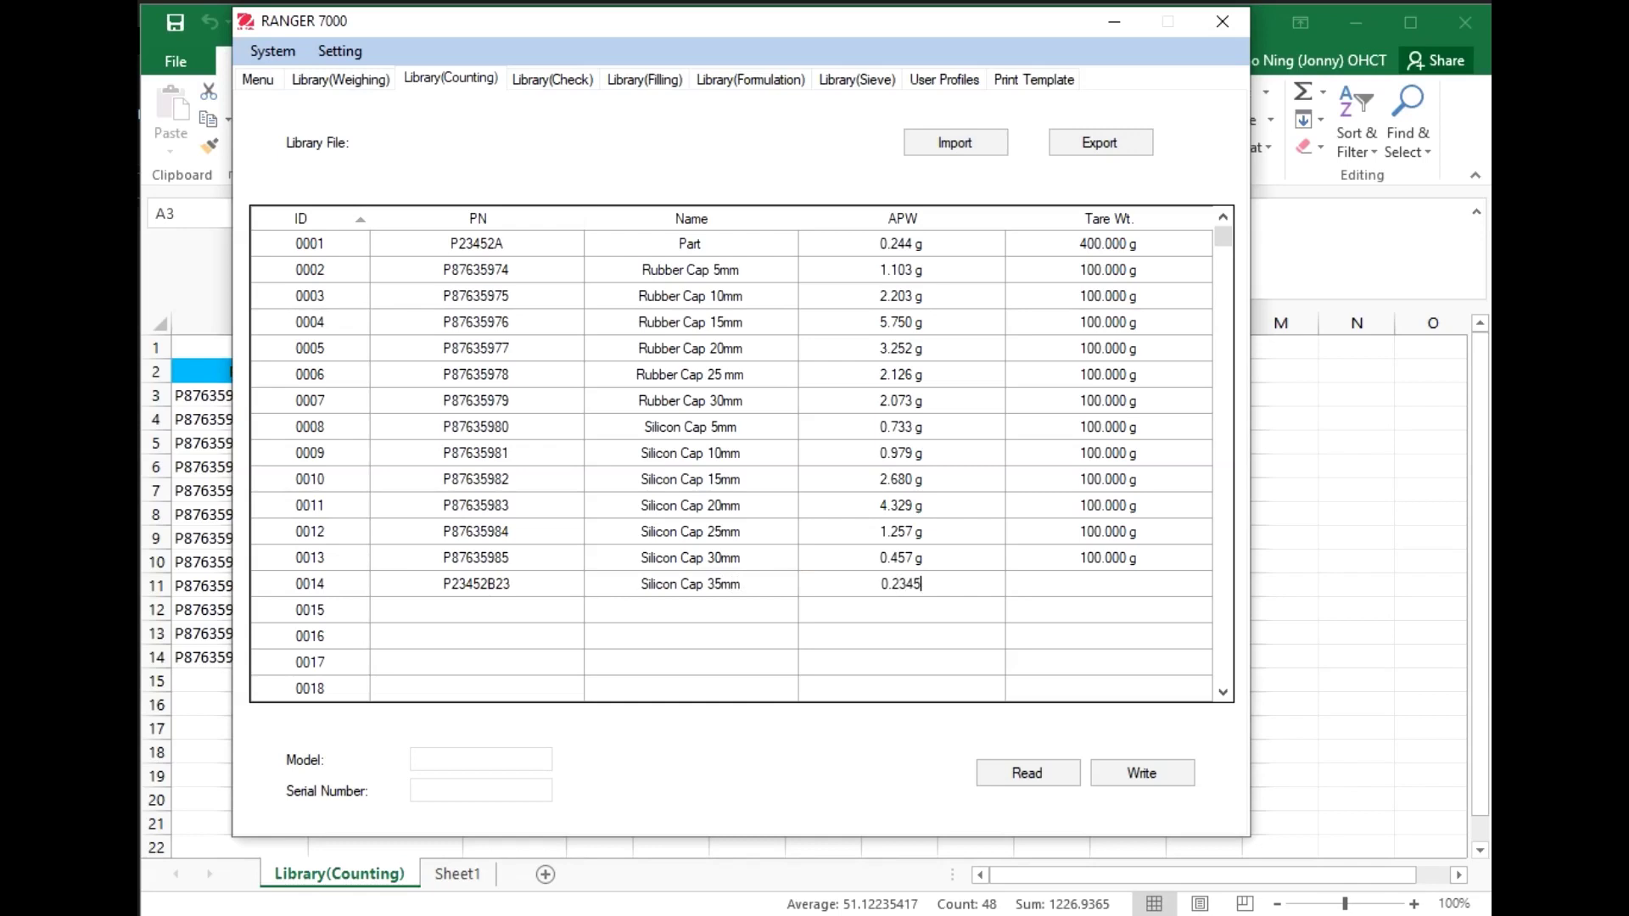
key(Tab)
Give record 0014 a 200 tare, then write the library to the scale with the admin login
text(200)
click(1142, 773)
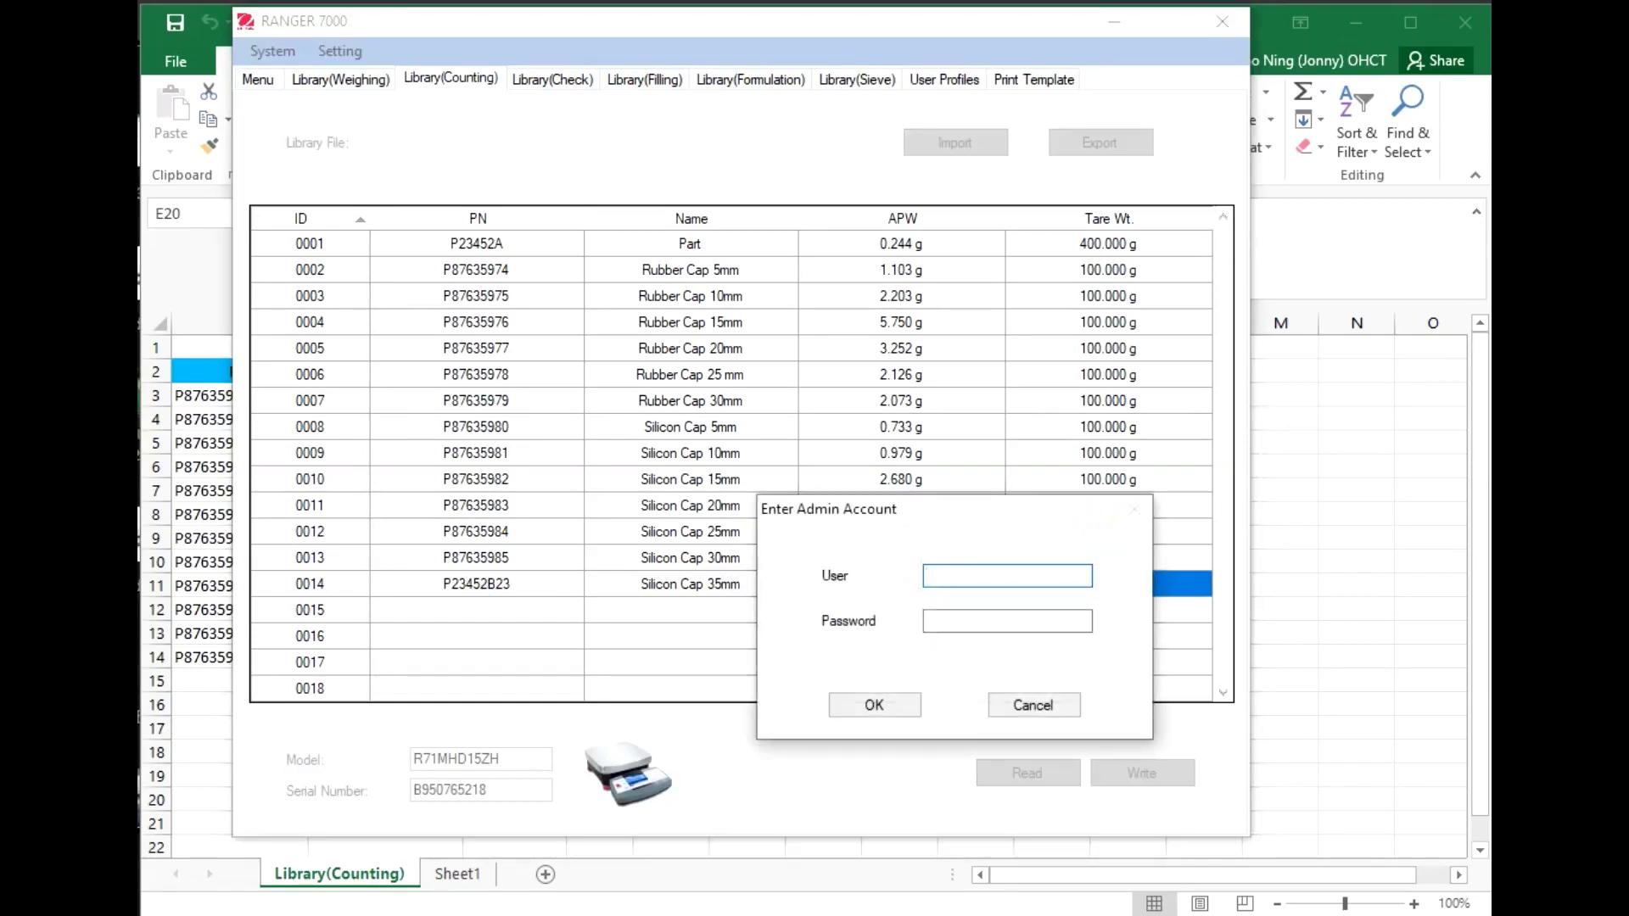
key(Tab)
text(••)
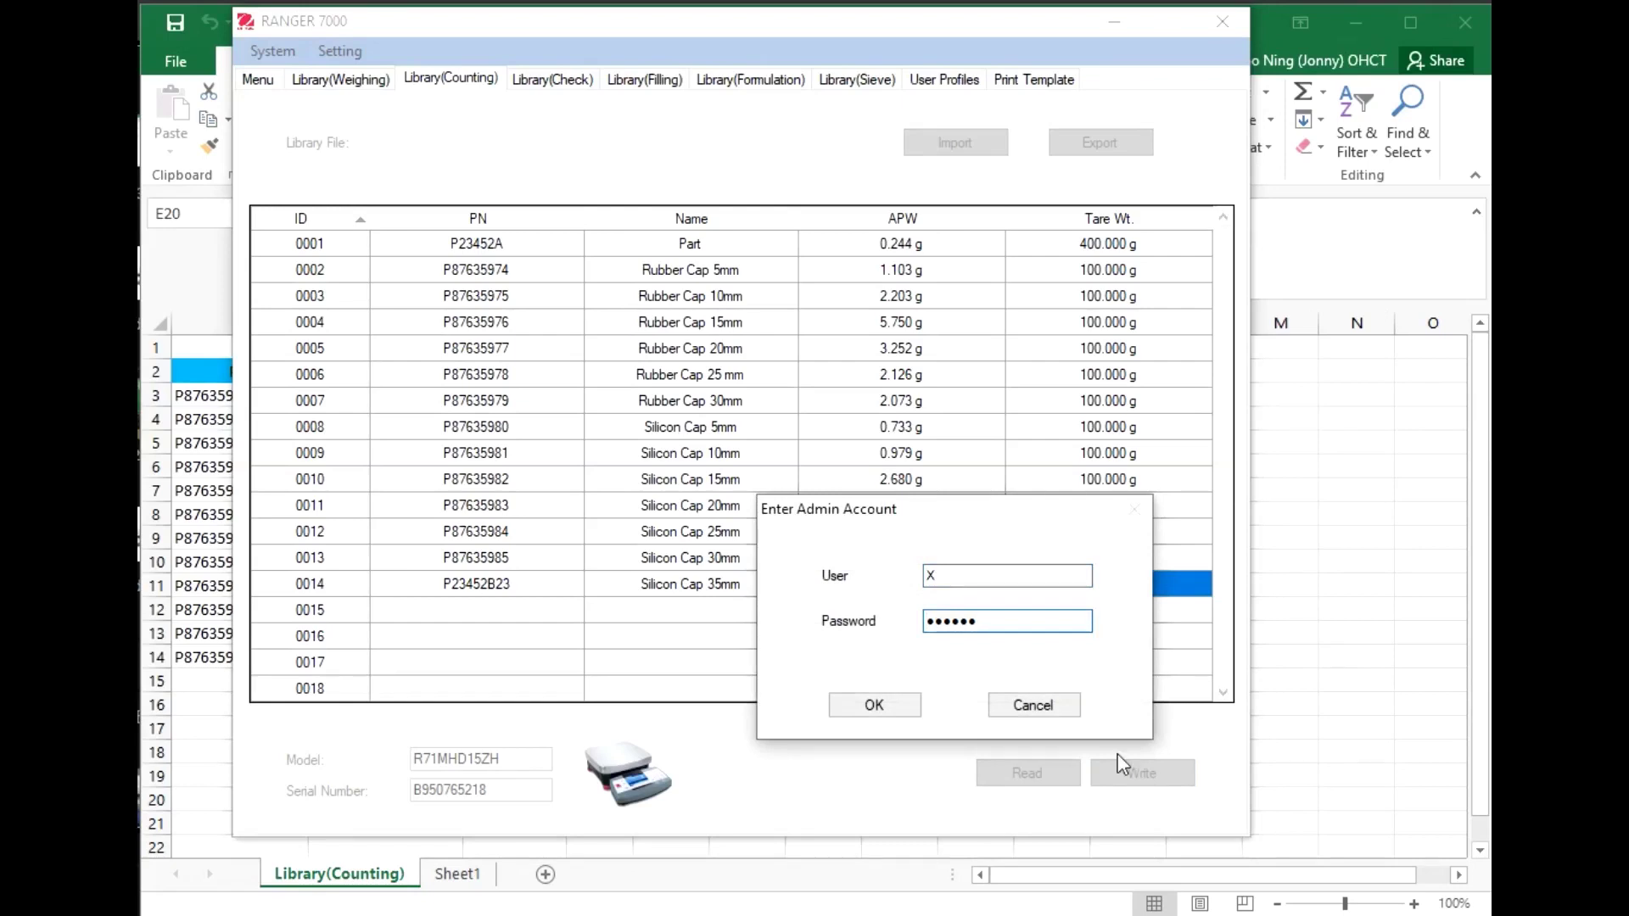
click(874, 705)
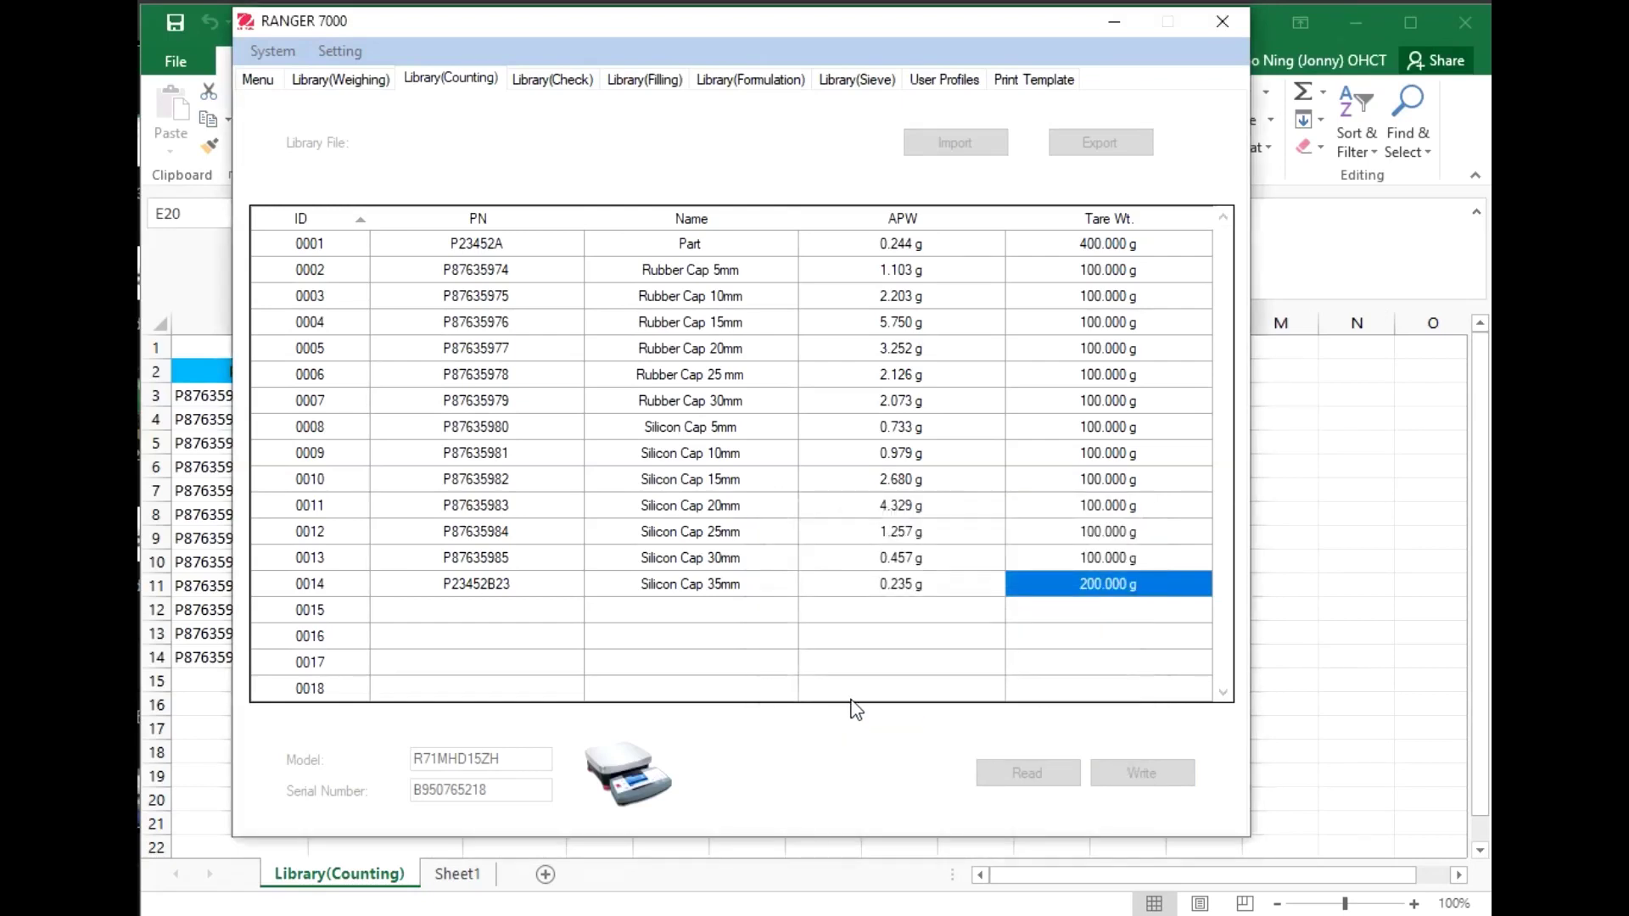
click(1047, 713)
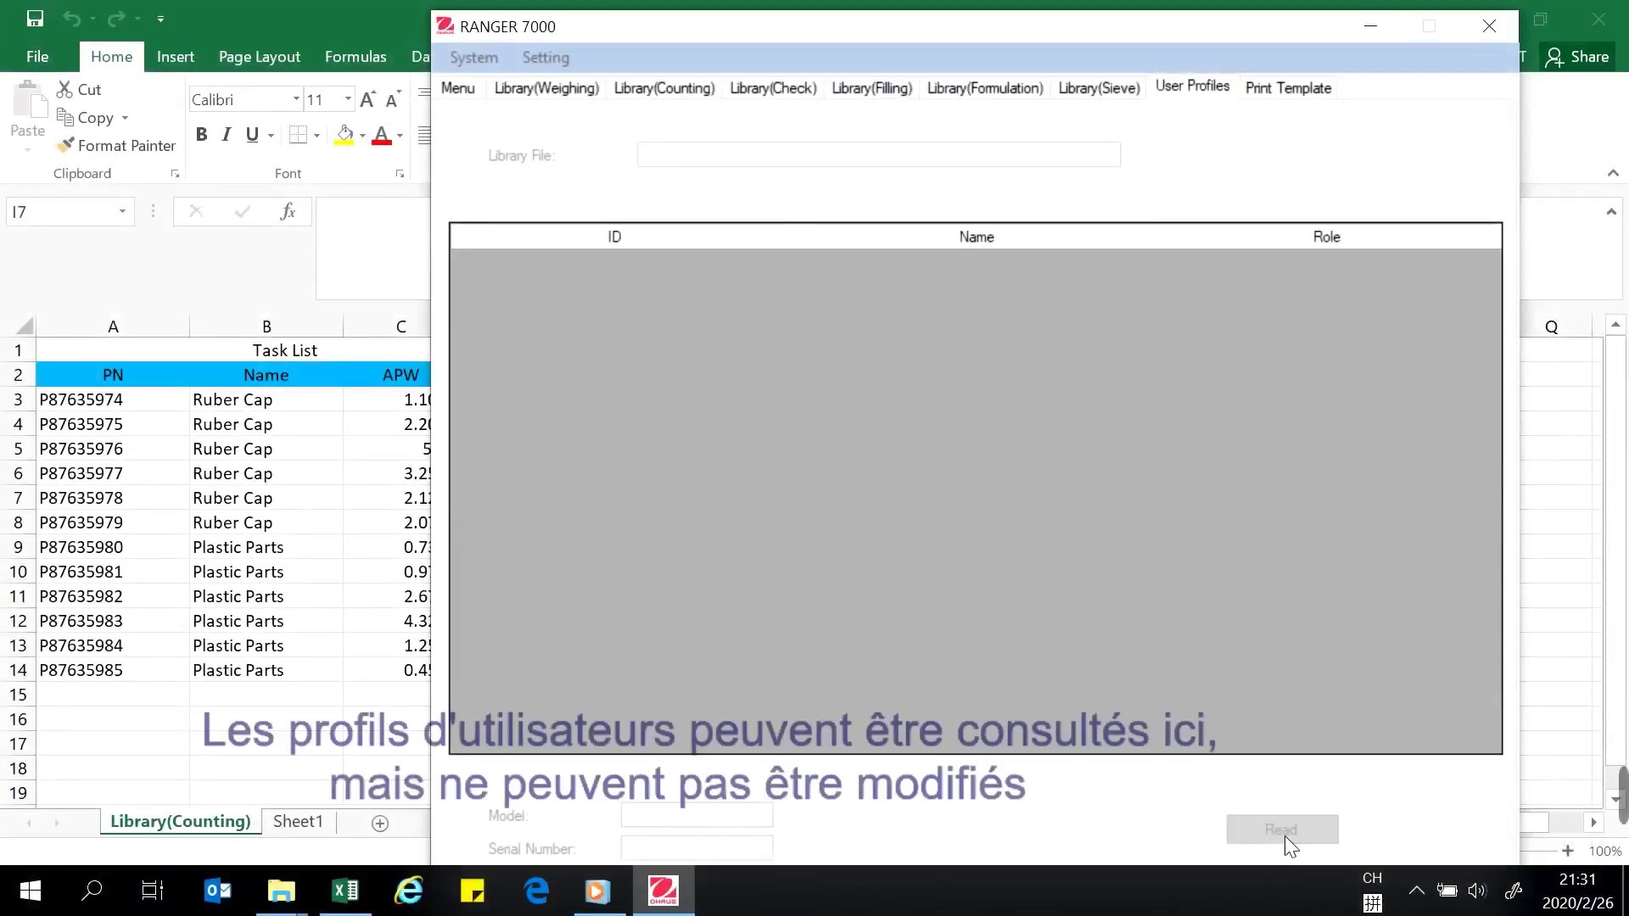
Read the three user profiles (Administrator, Operator, Supervisor) from the Ranger 7000
click(1284, 837)
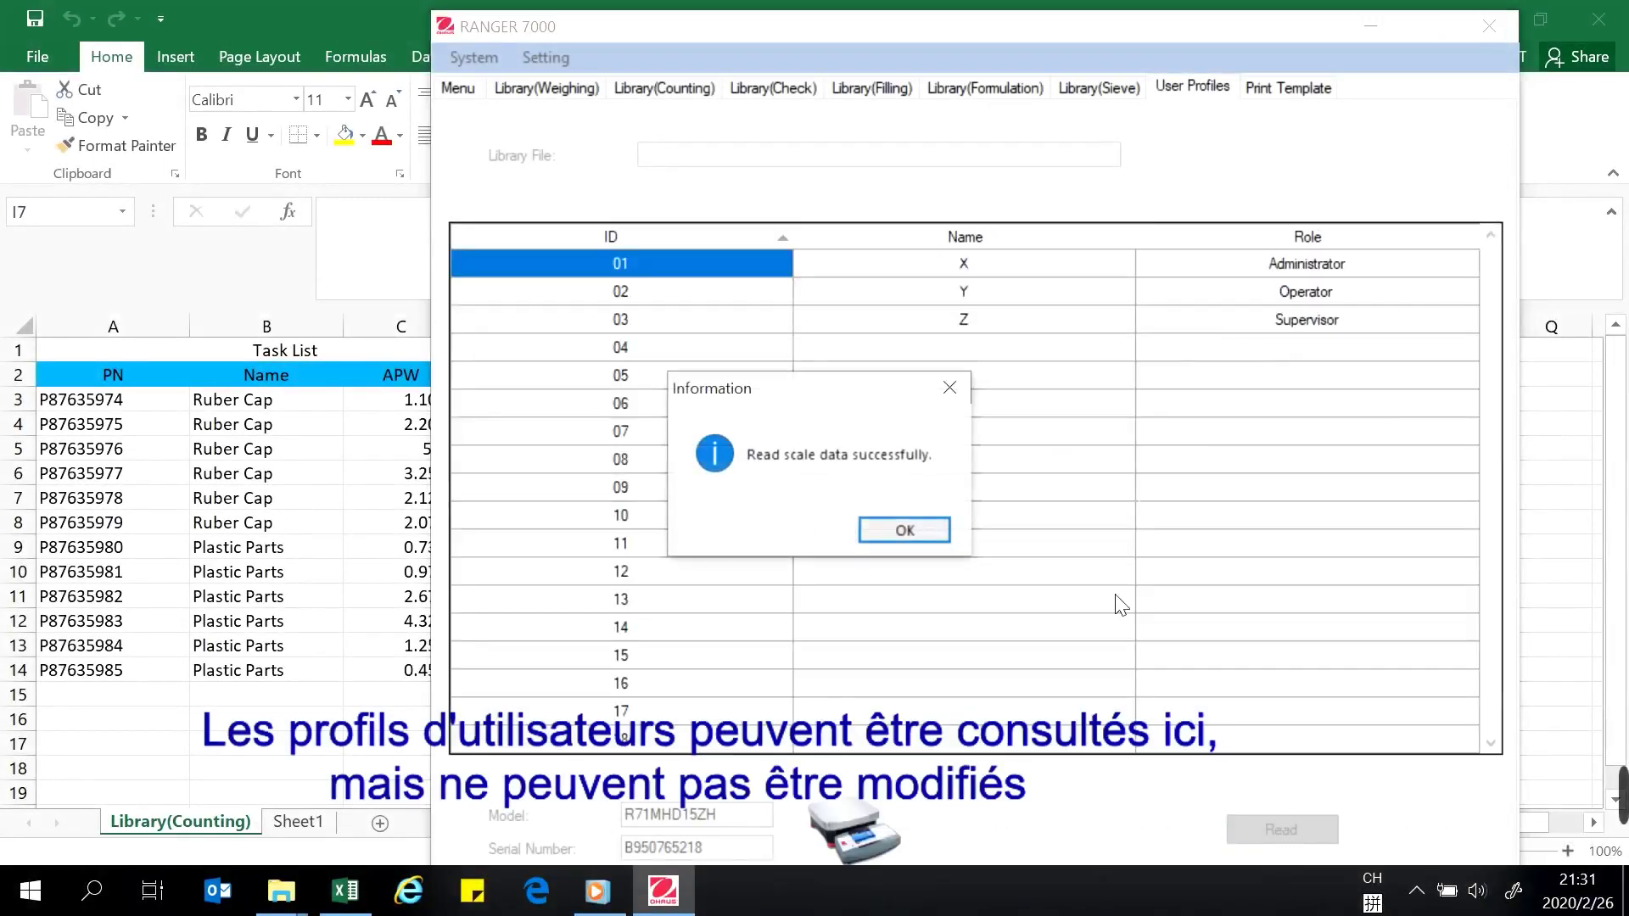
click(933, 530)
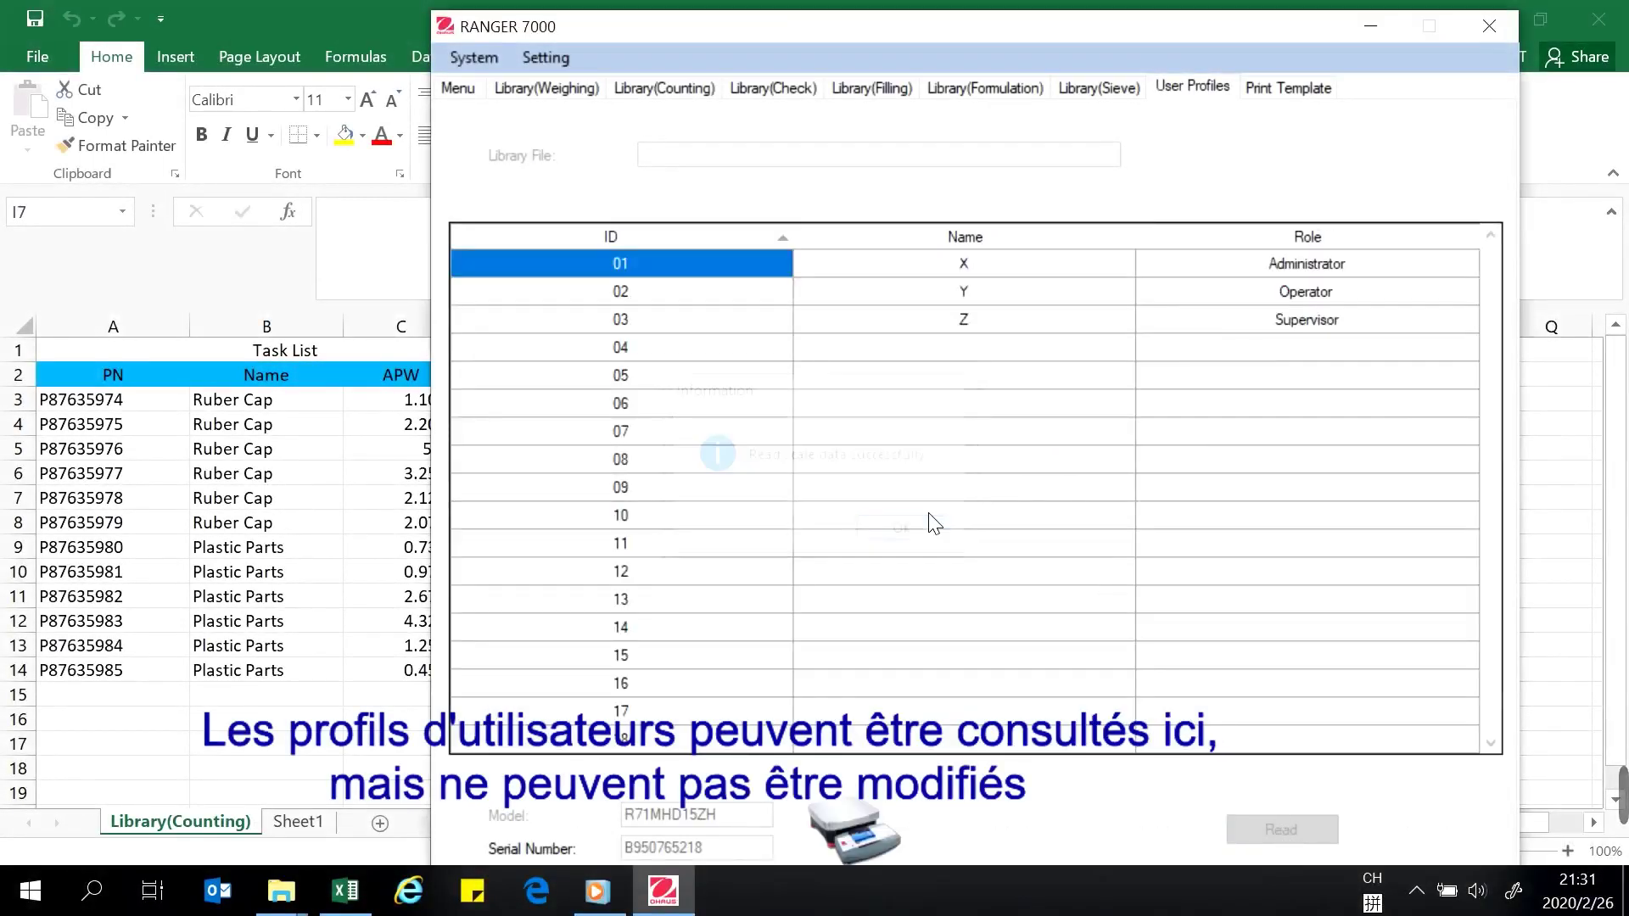
click(1293, 85)
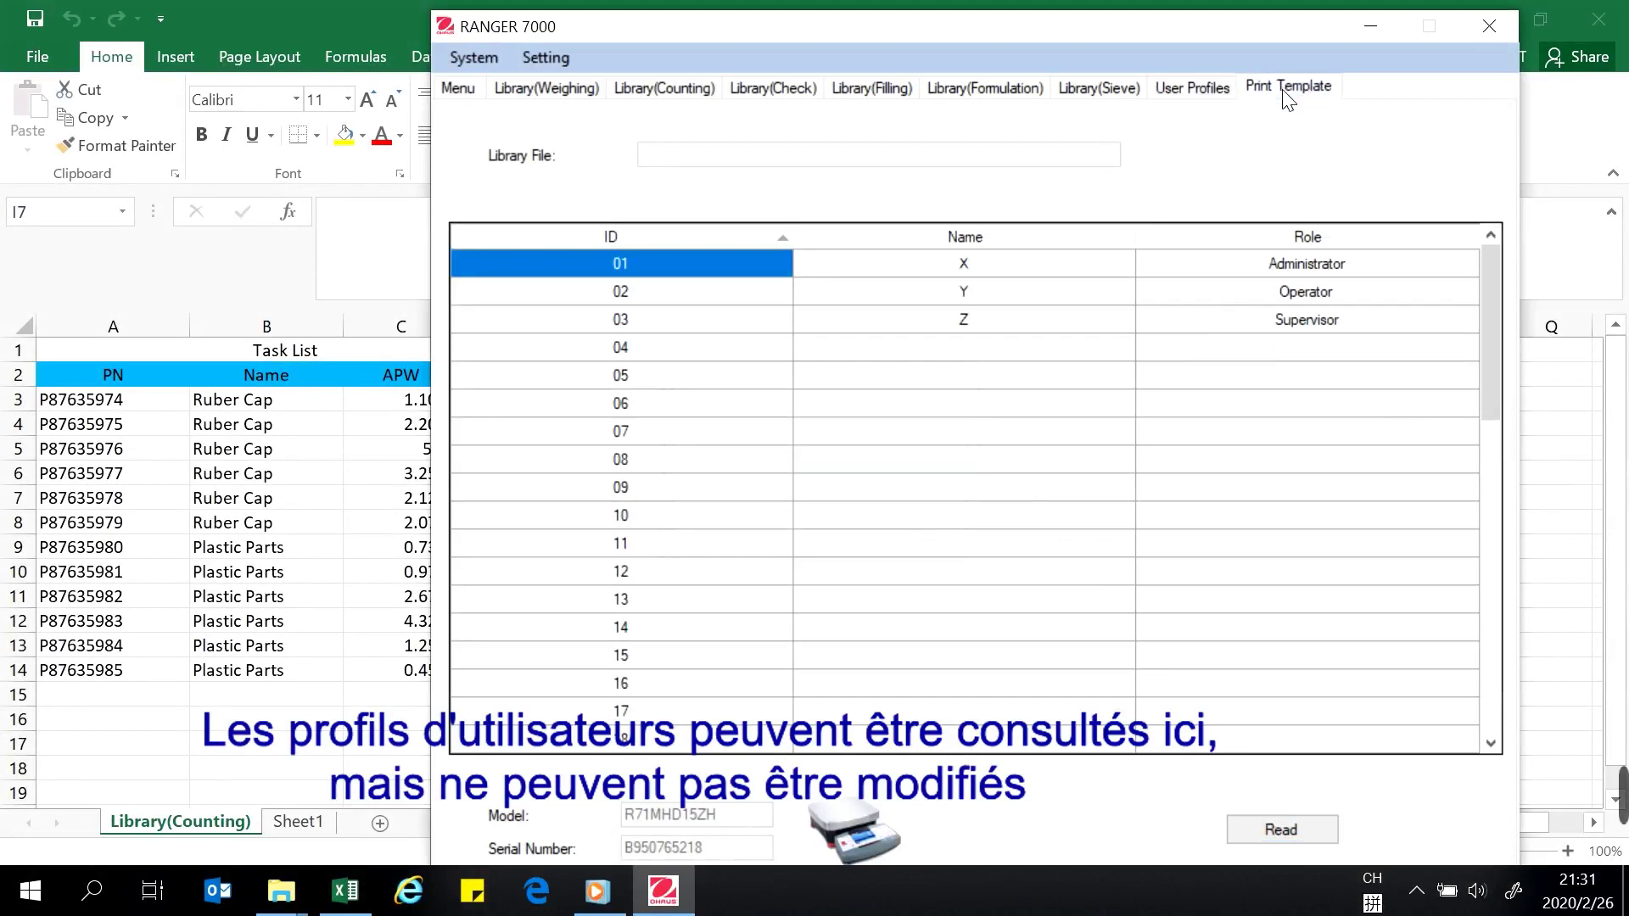
Read the print templates from the scale and import Print Template.prtx
click(1281, 831)
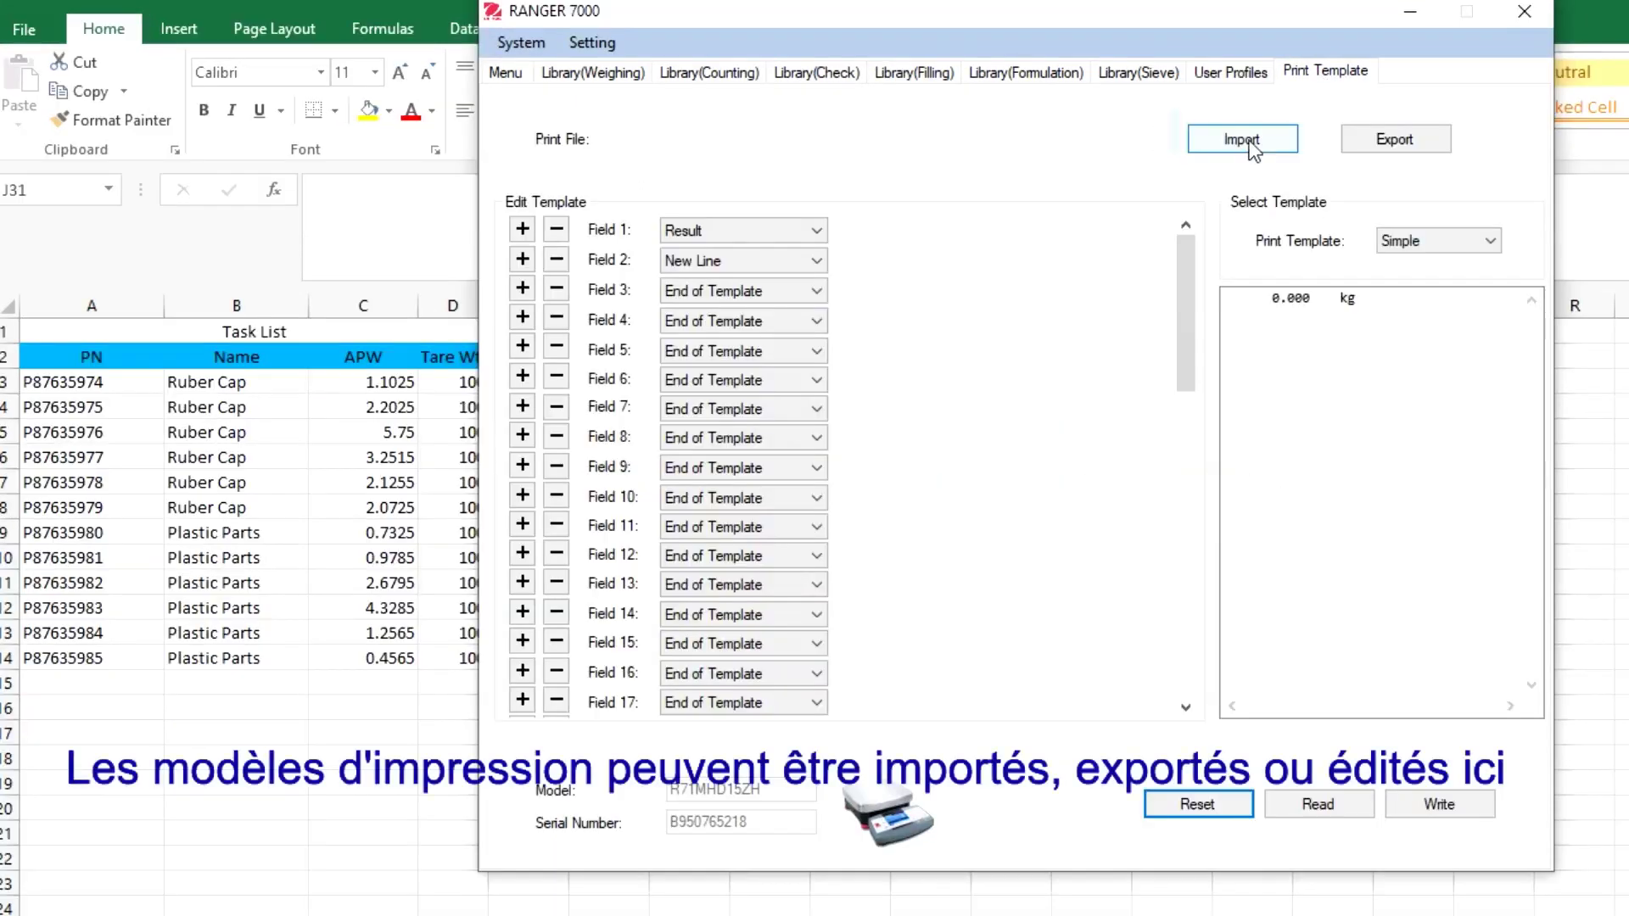
click(1244, 143)
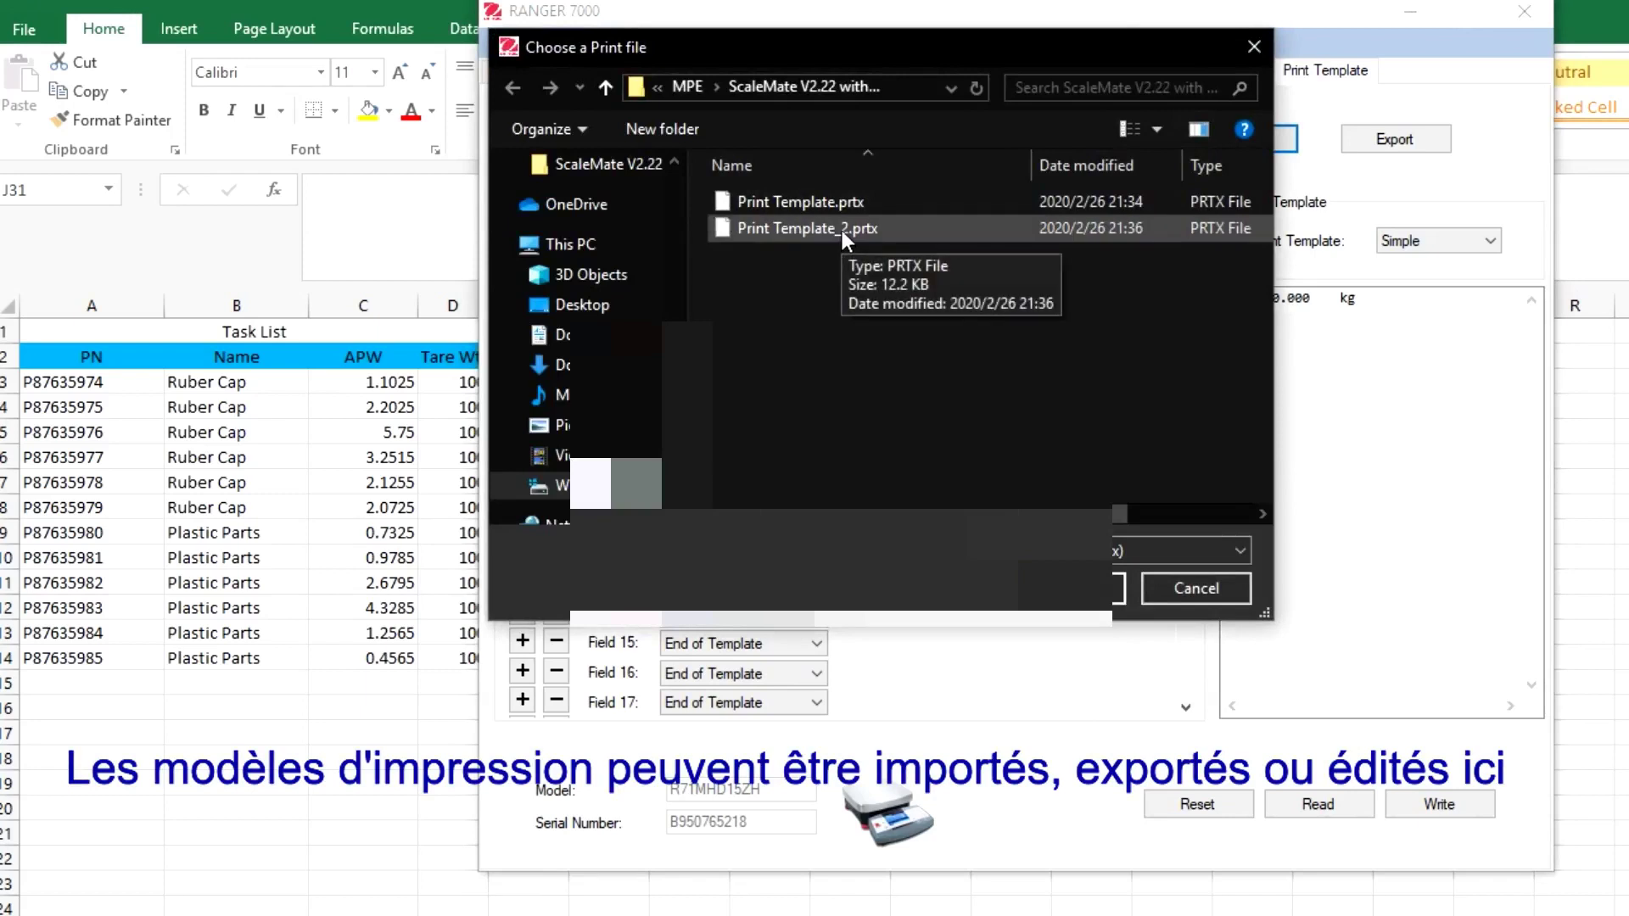
double_click(844, 206)
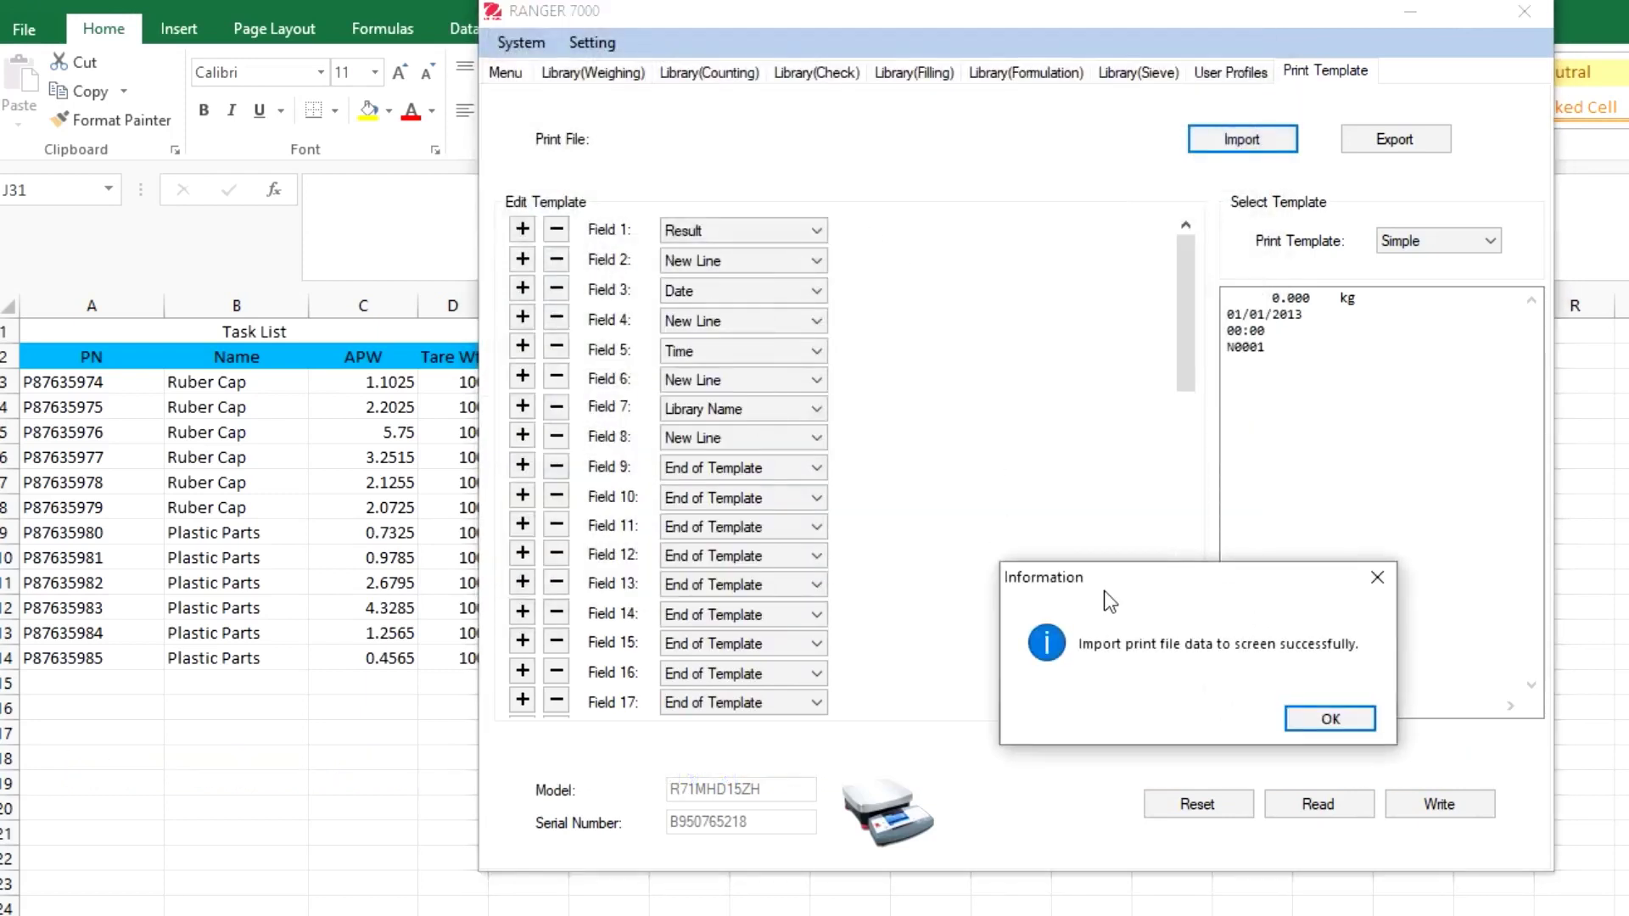
In the Custom1 template, set Field 10 to New Line and Field 11 to End of Template
click(1398, 244)
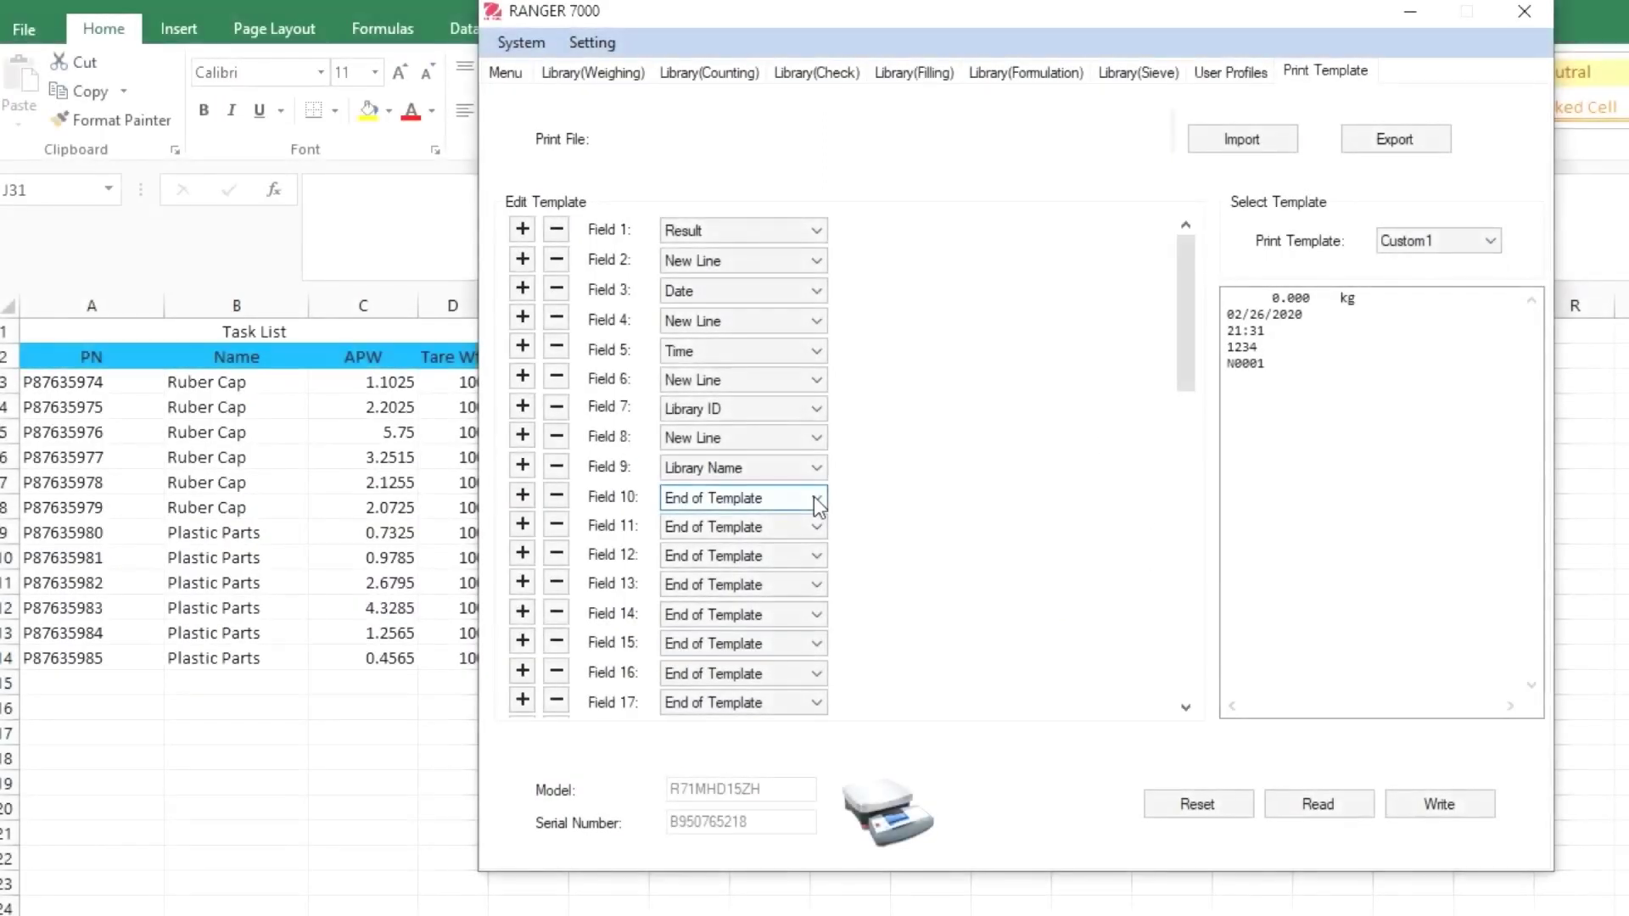
click(816, 501)
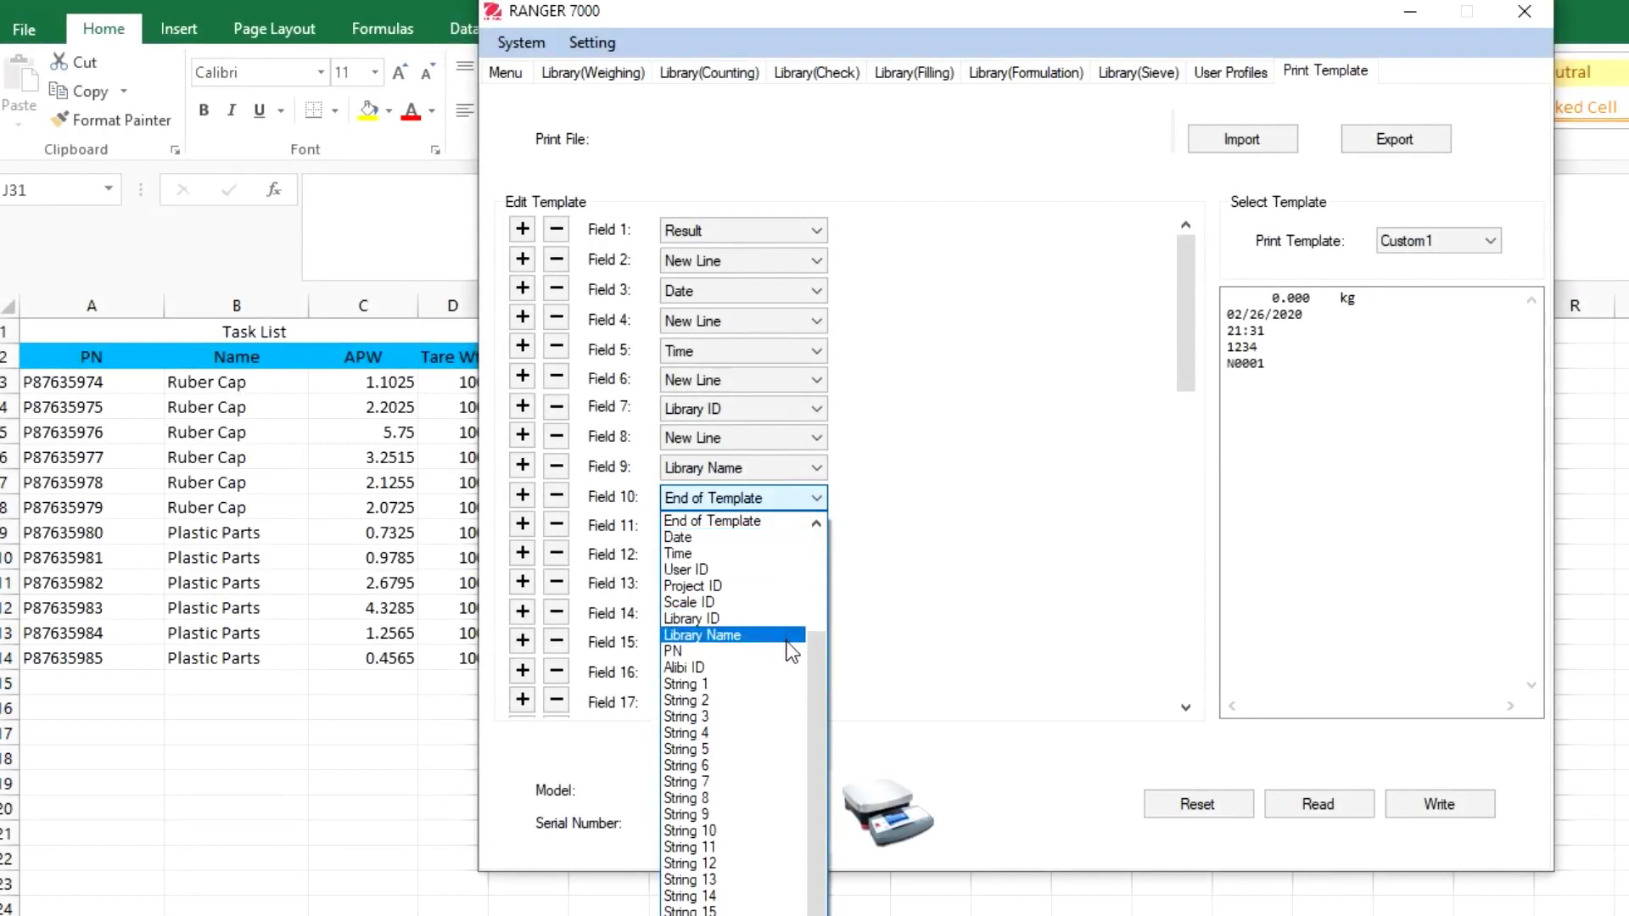
scroll(780, 711, up, 1)
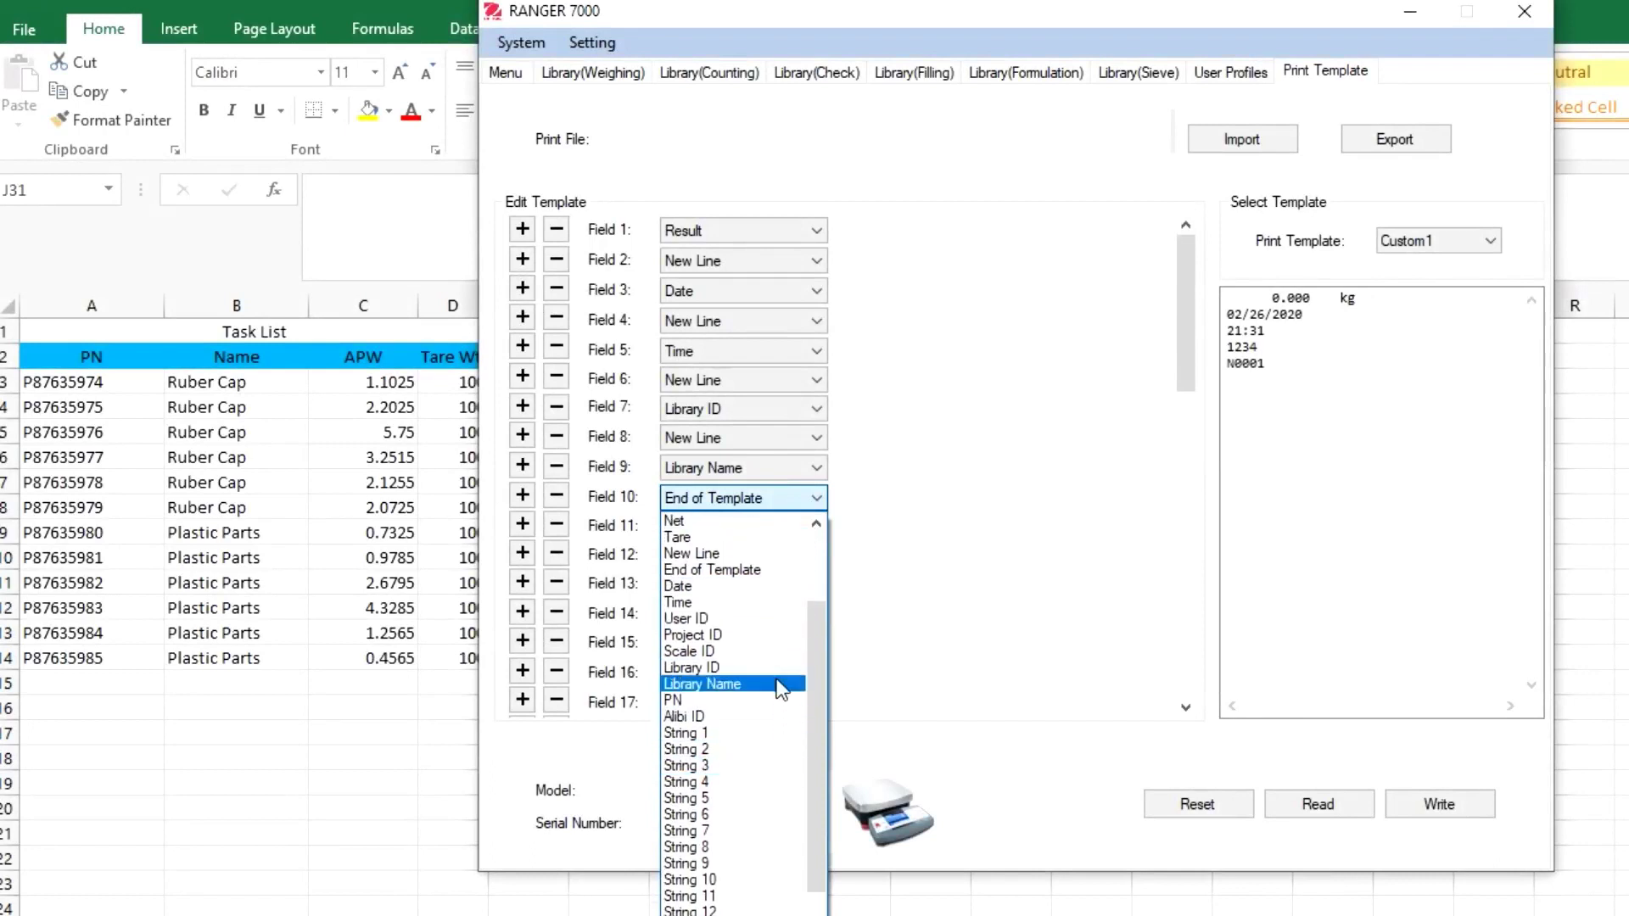
scroll(781, 689, up, 2)
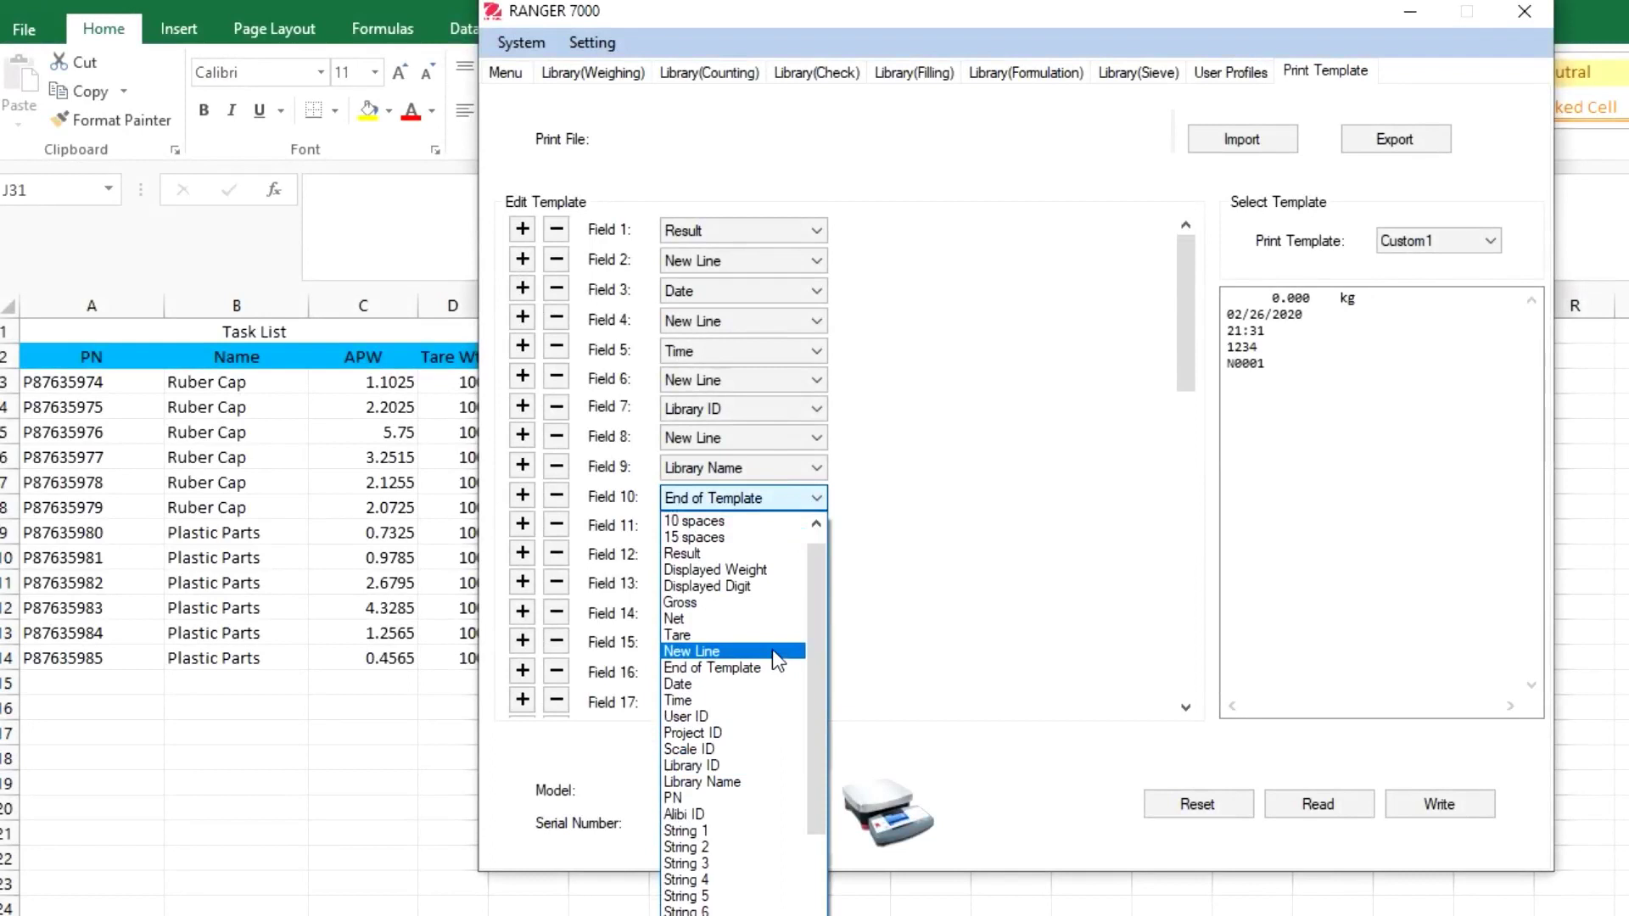
click(772, 649)
click(811, 526)
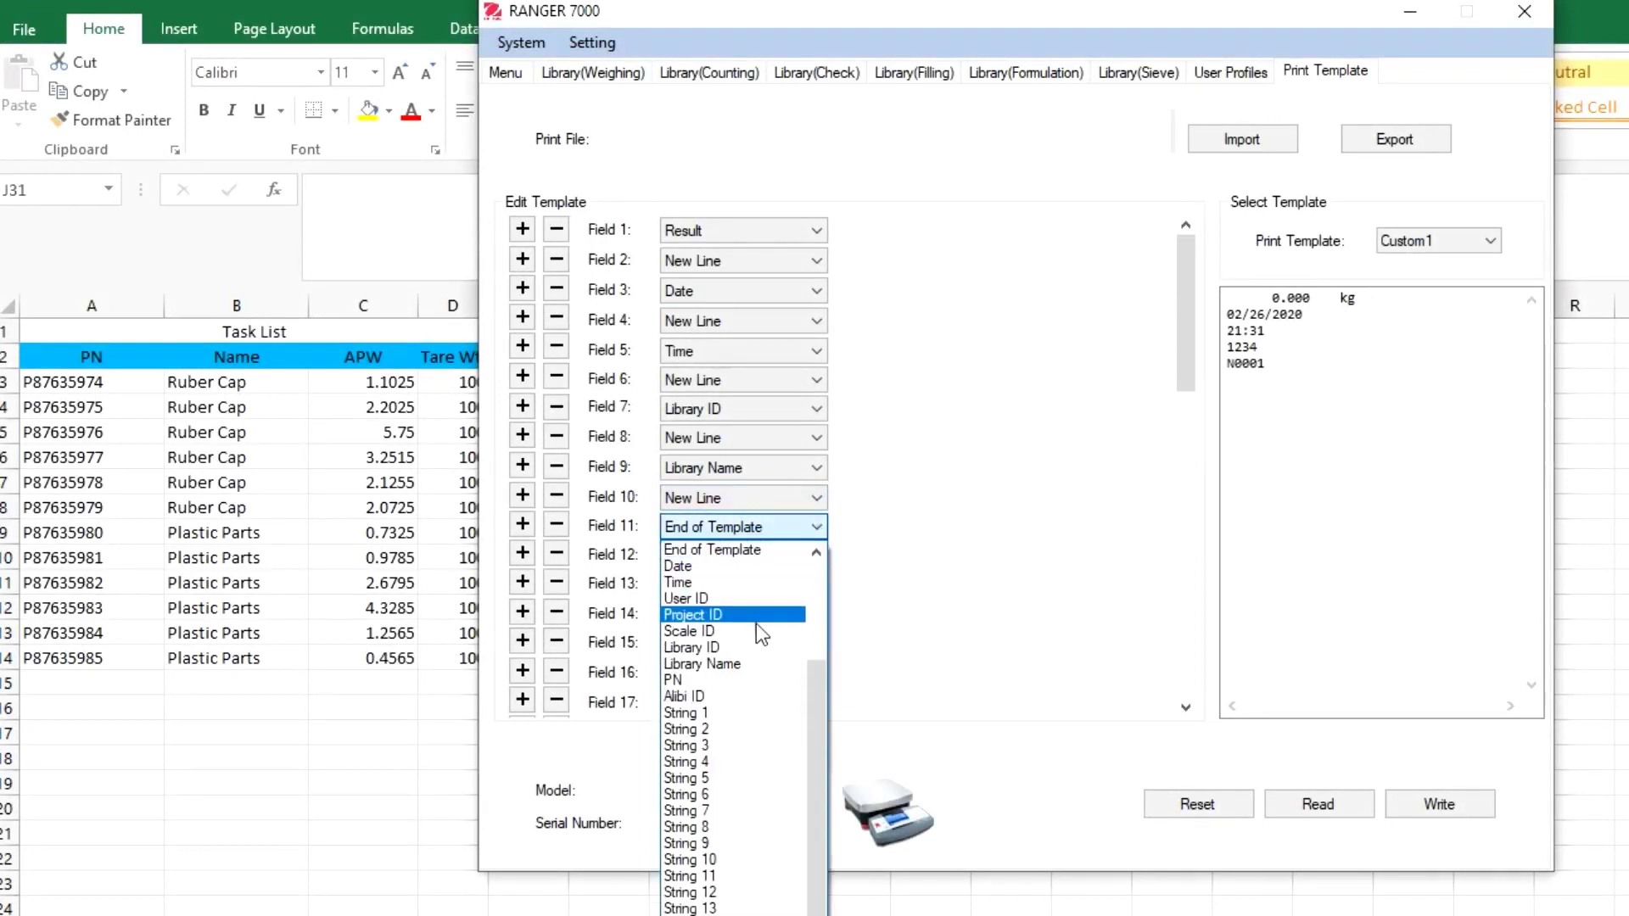
click(754, 549)
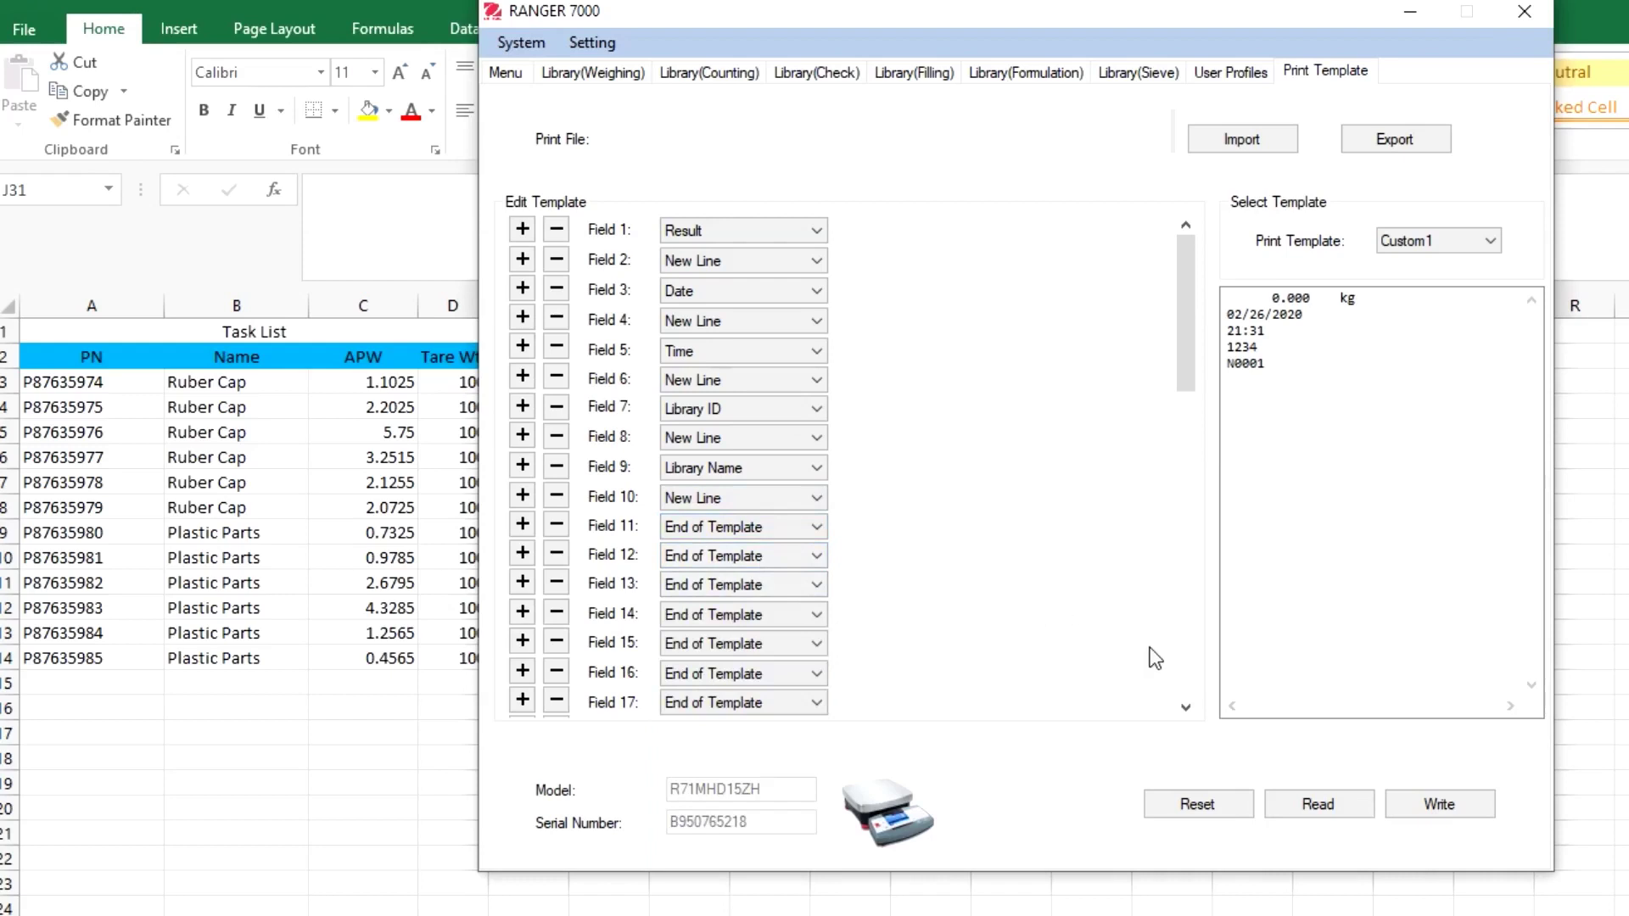
Save the Custom1 template to the PC as 'Print Template_3' and acknowledge the success message
click(1401, 144)
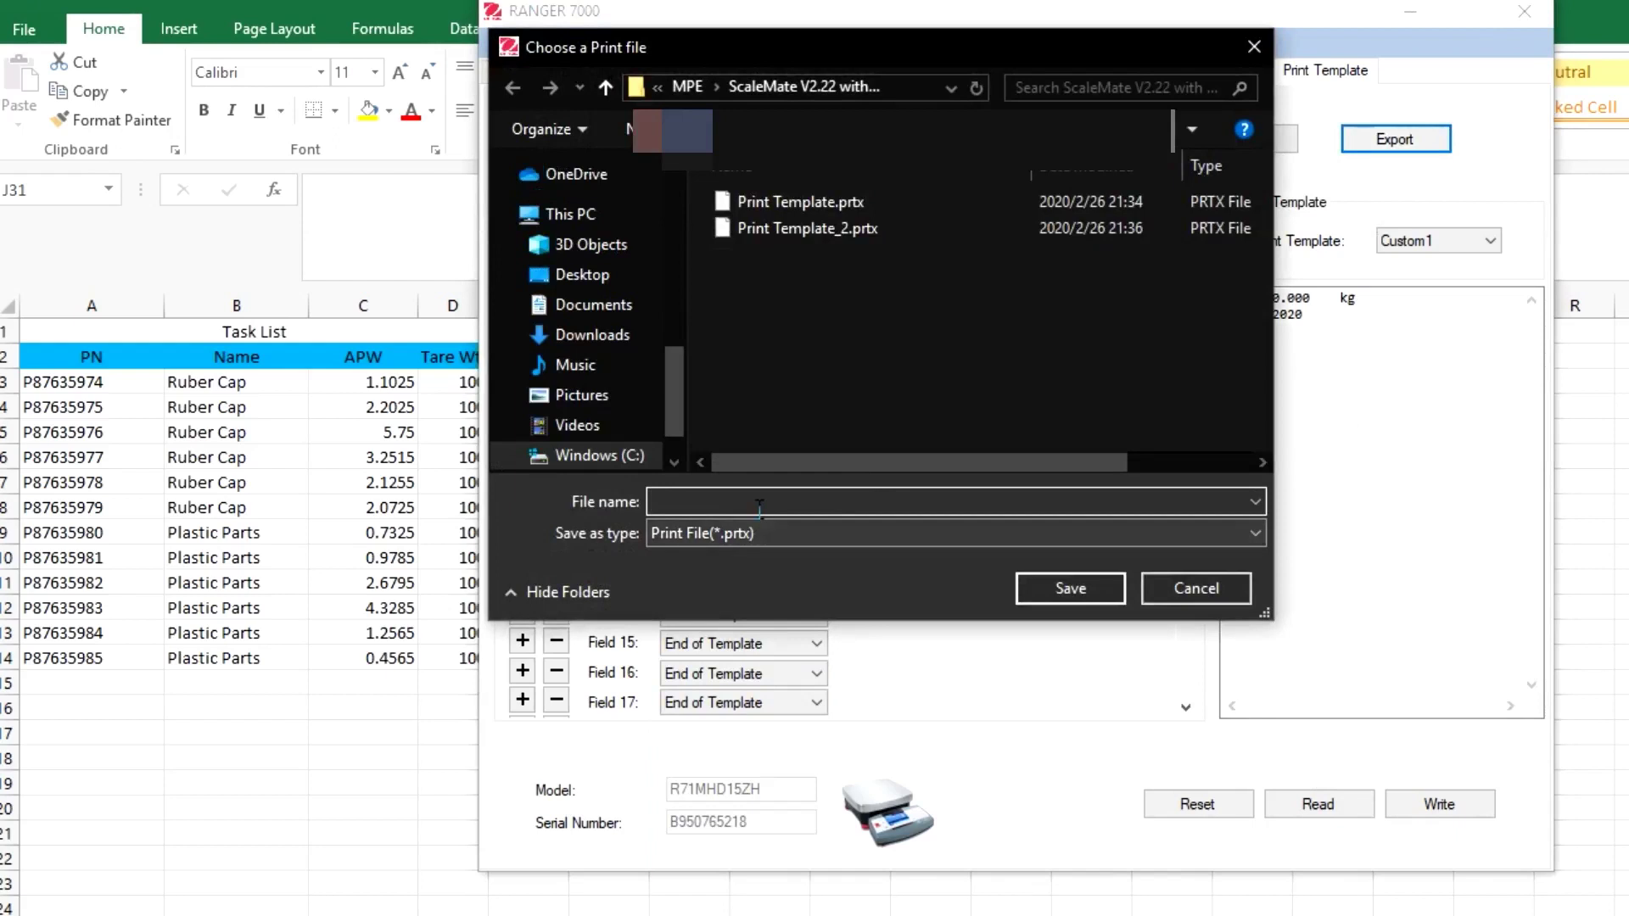
text(Print)
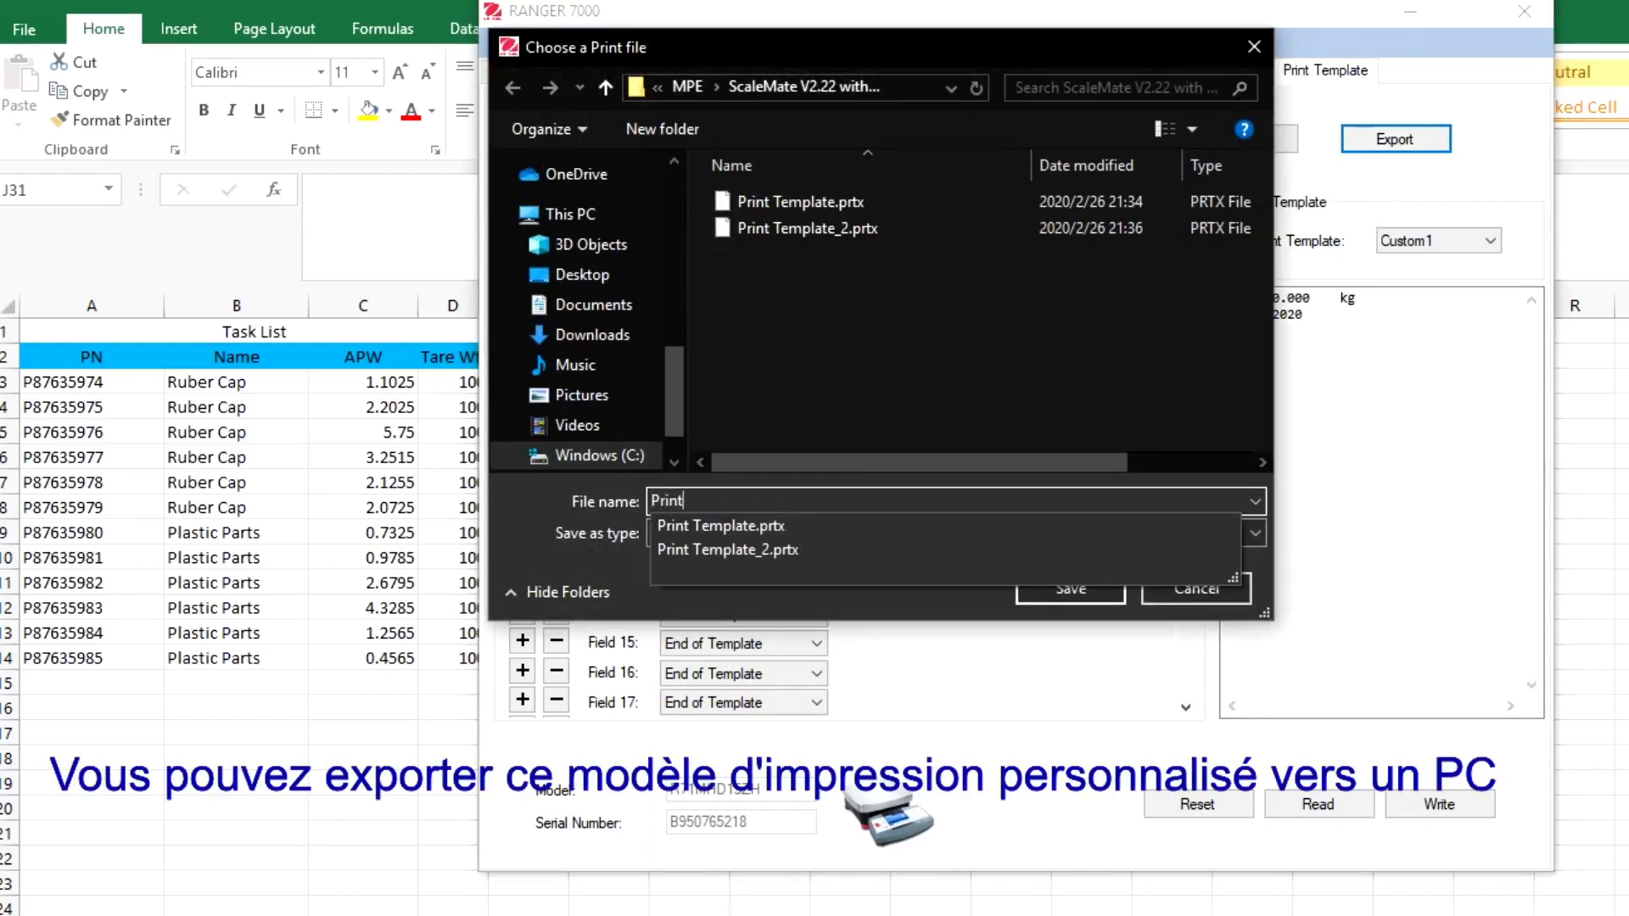
text( Template_3)
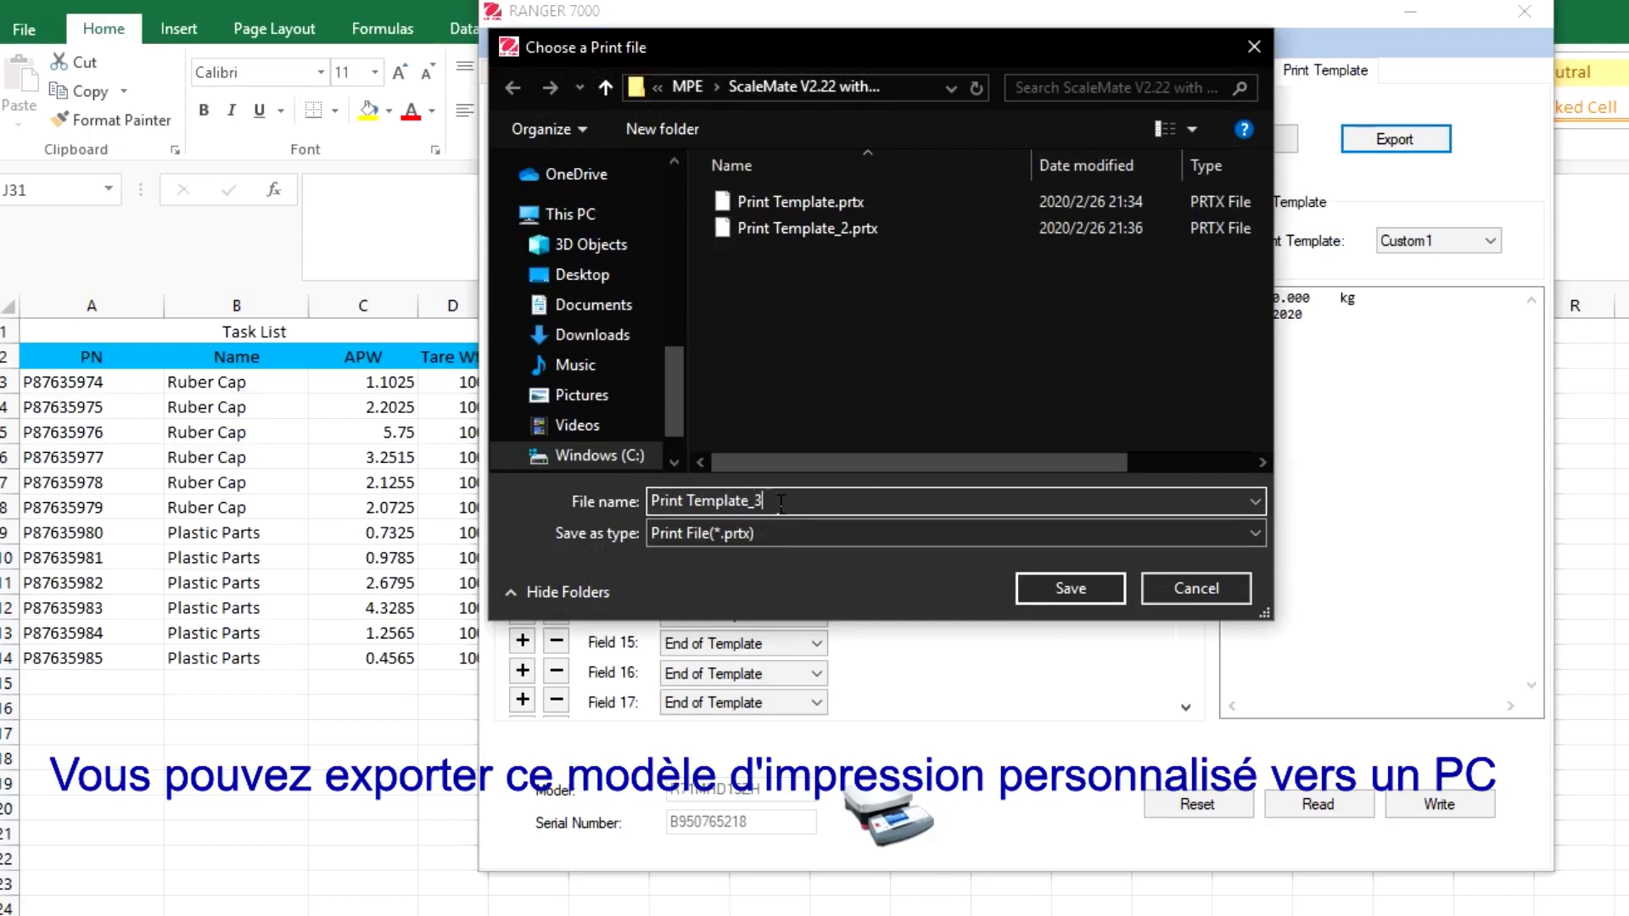
click(1073, 590)
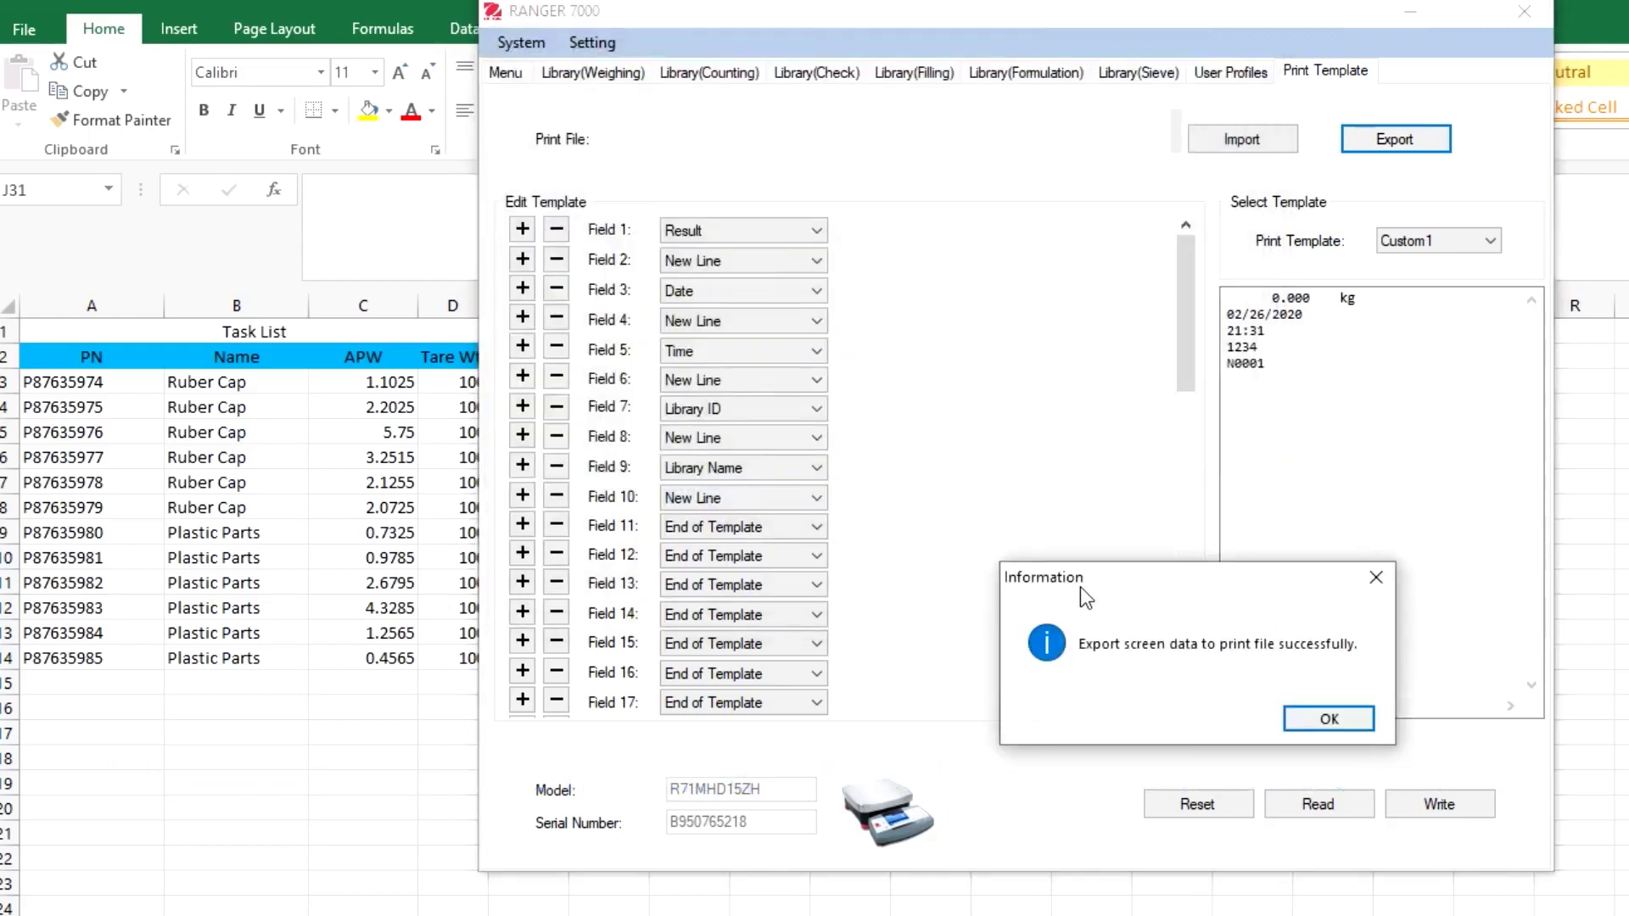
click(1331, 716)
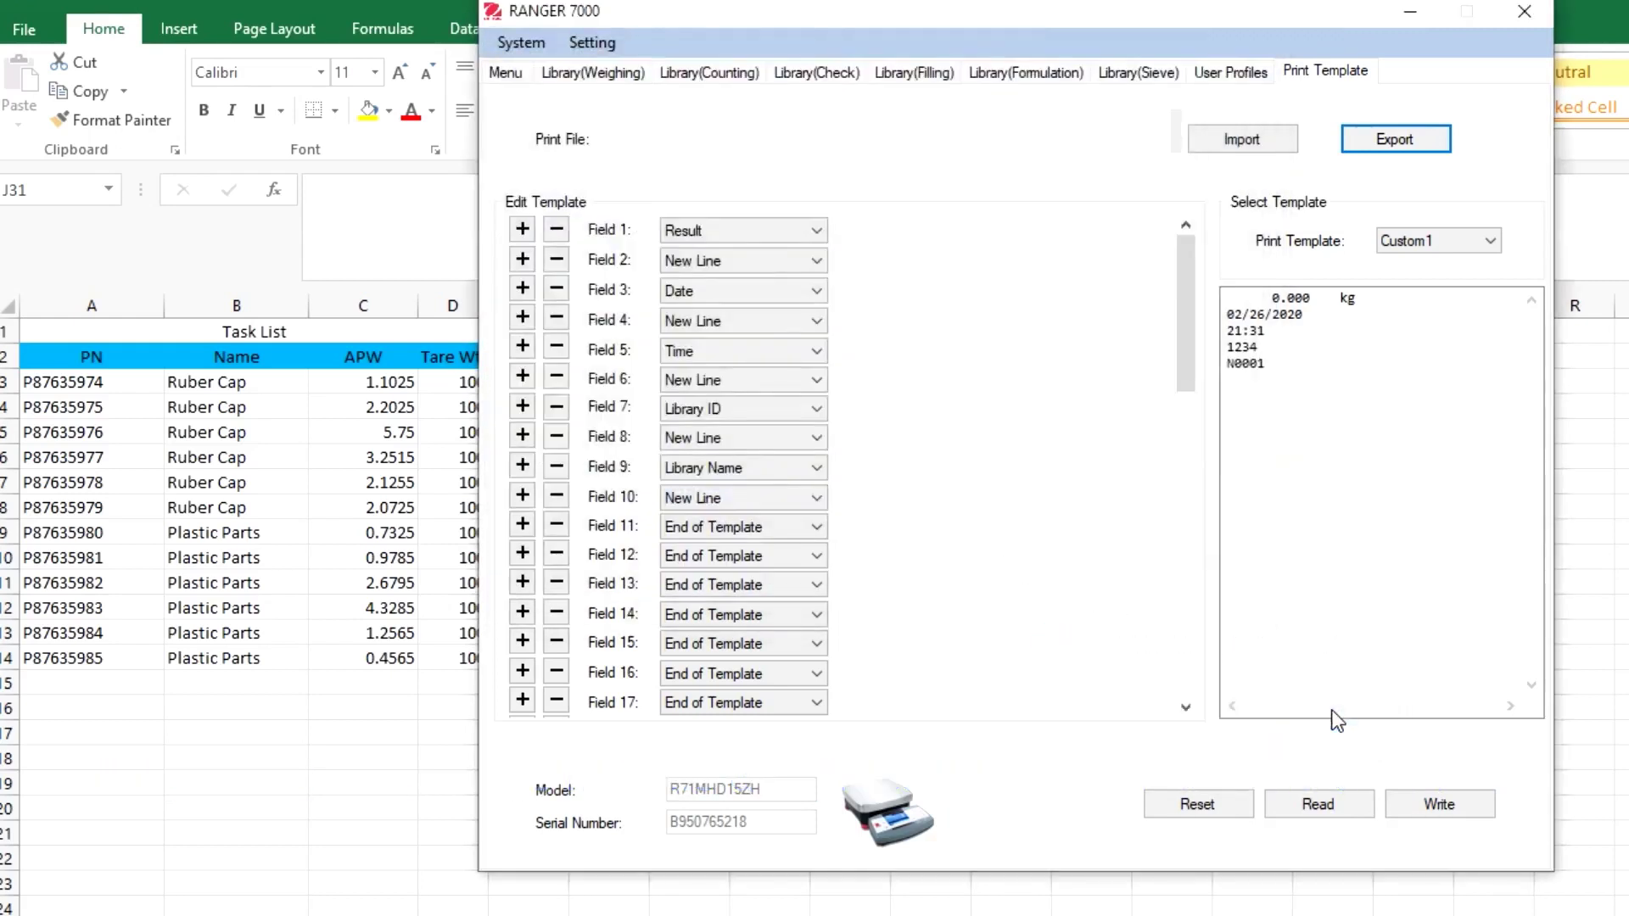
Send Custom1 to the Ranger 7000 after logging in with the admin username and password
click(1428, 810)
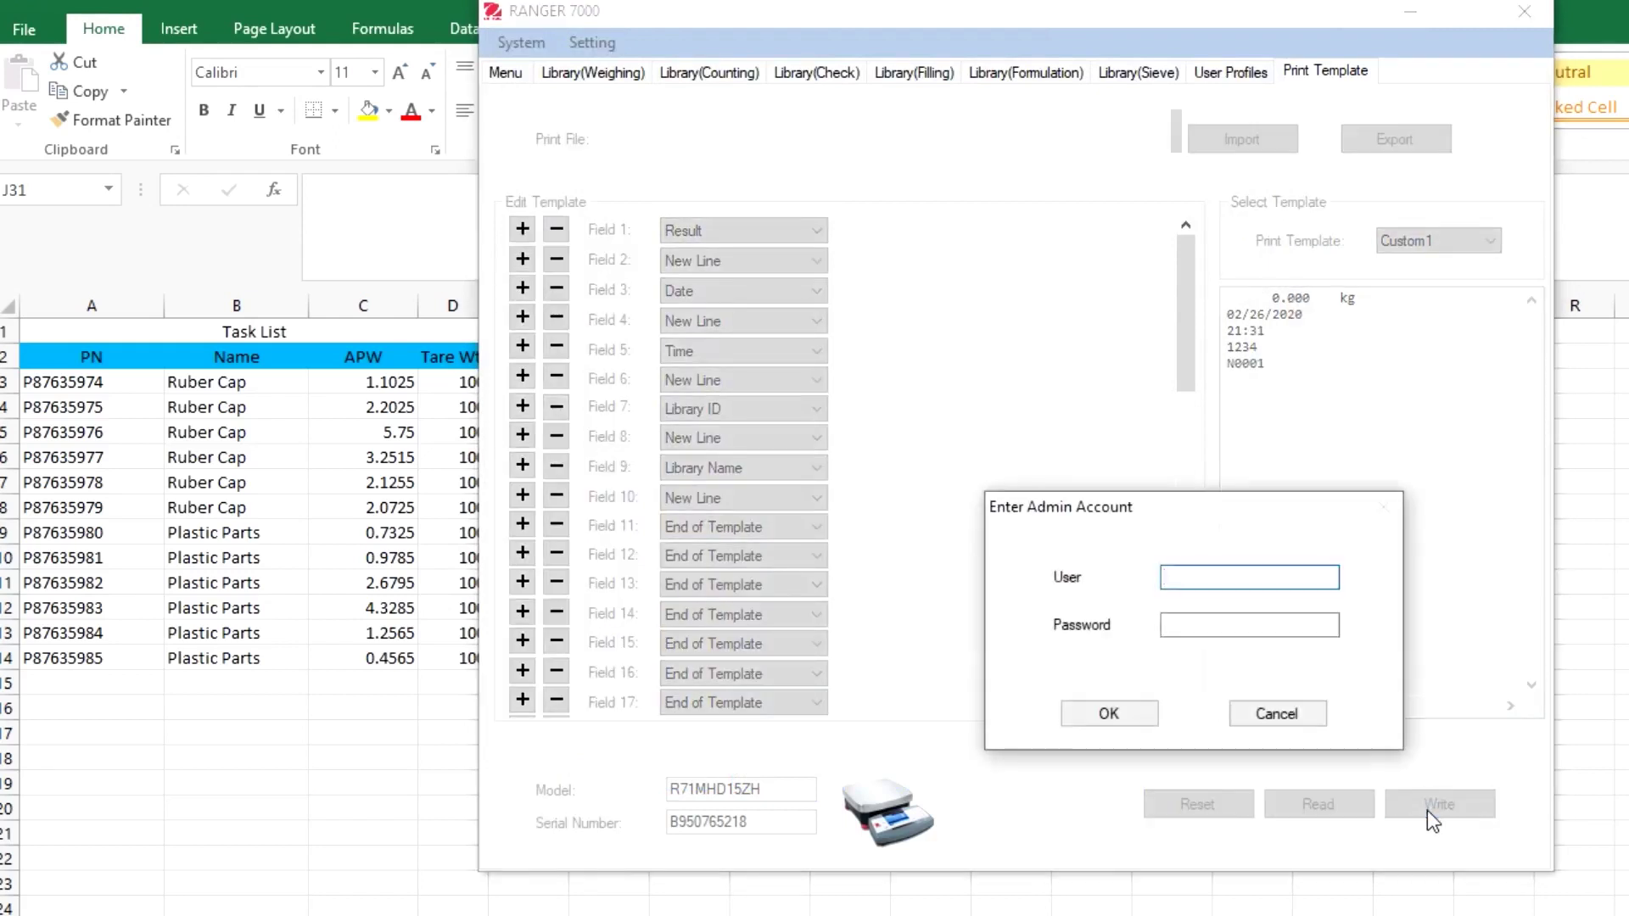
text(X)
key(Tab)
text(x)
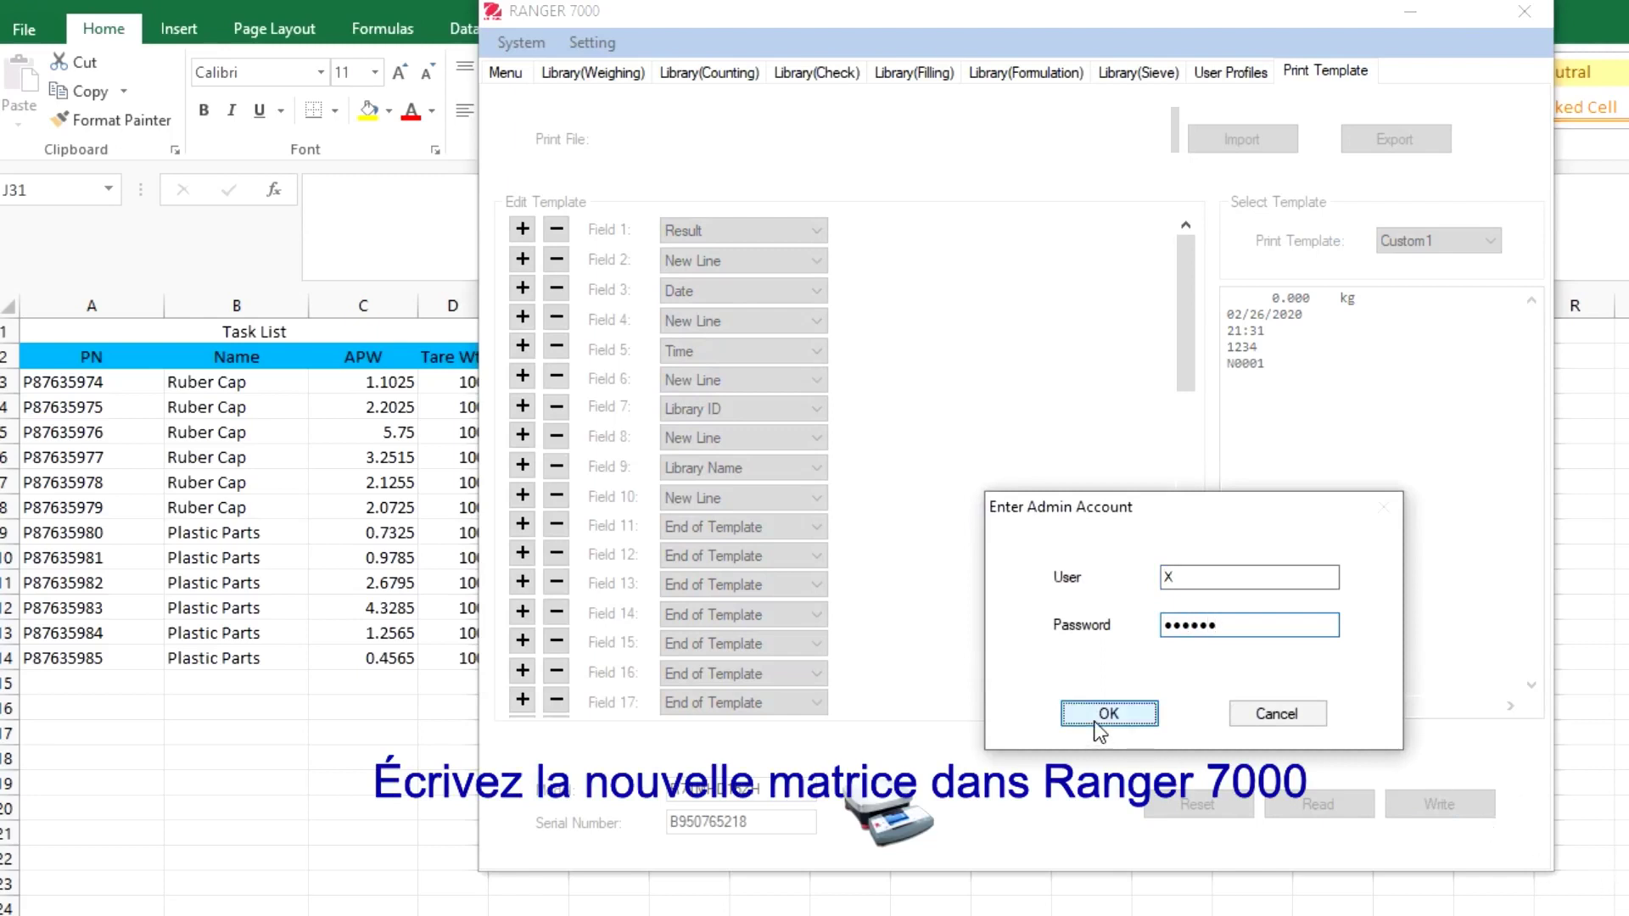
click(1149, 710)
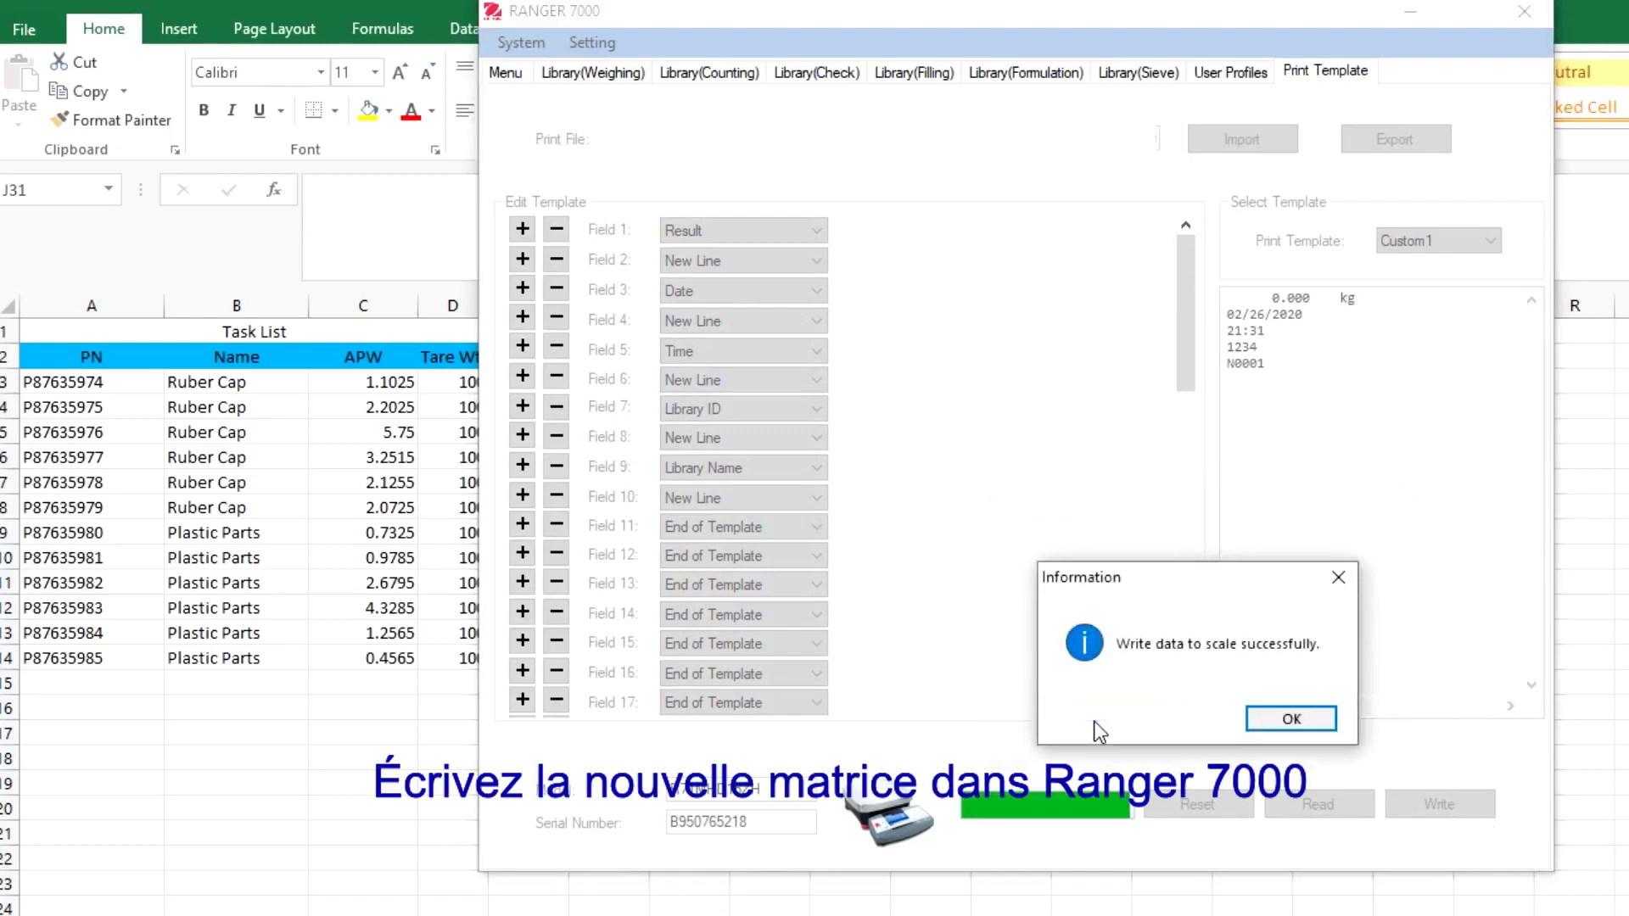
click(1252, 726)
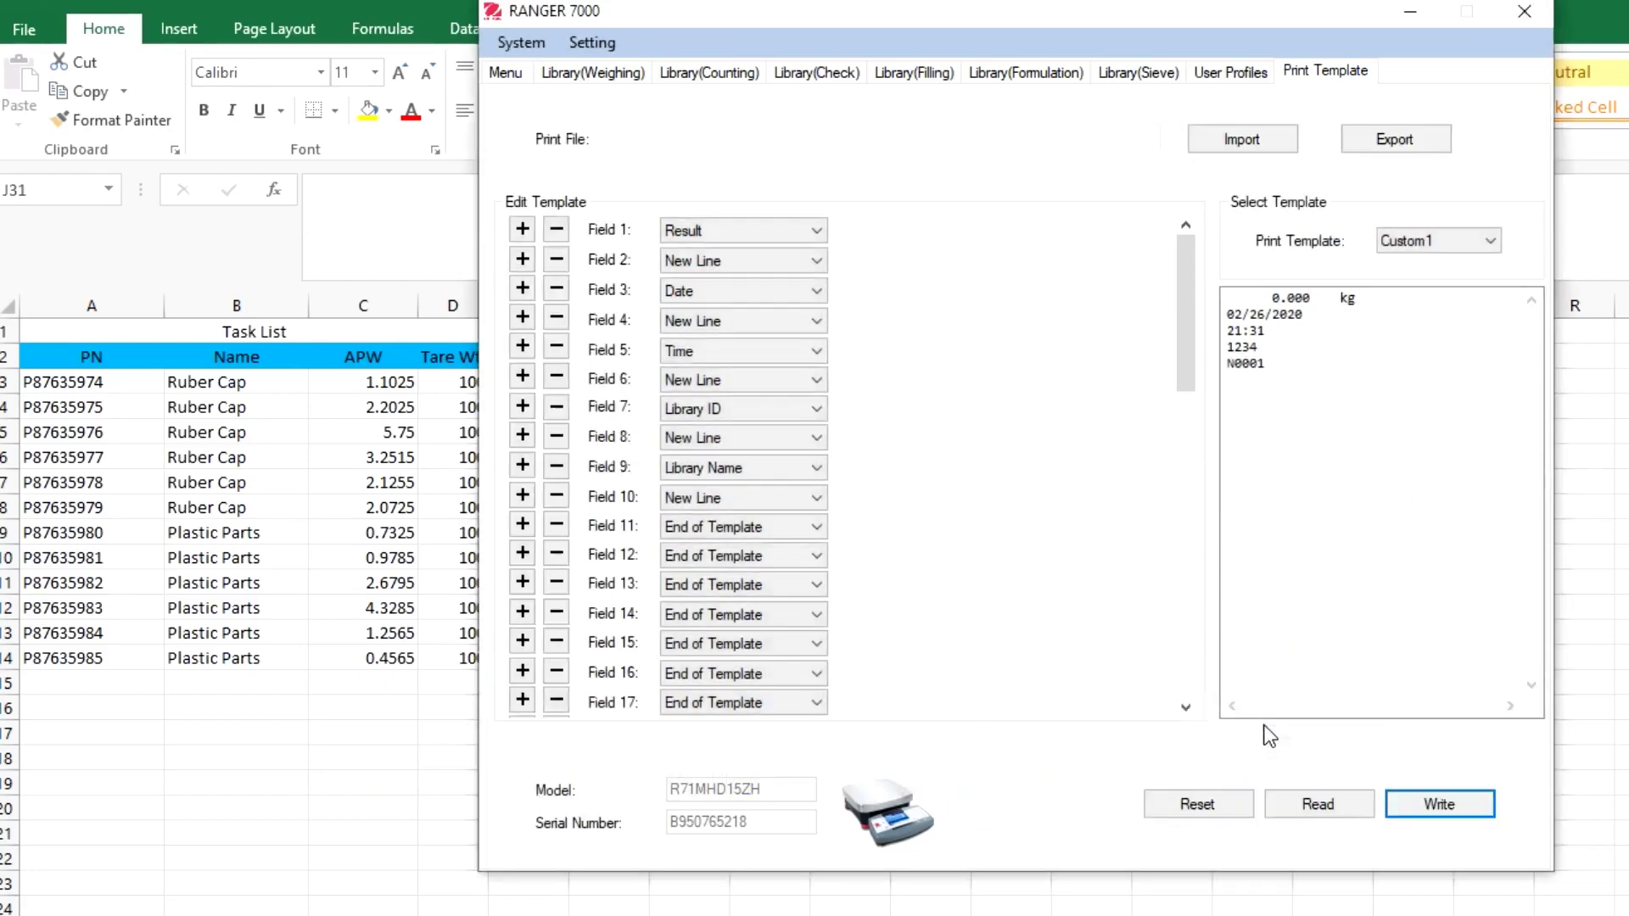